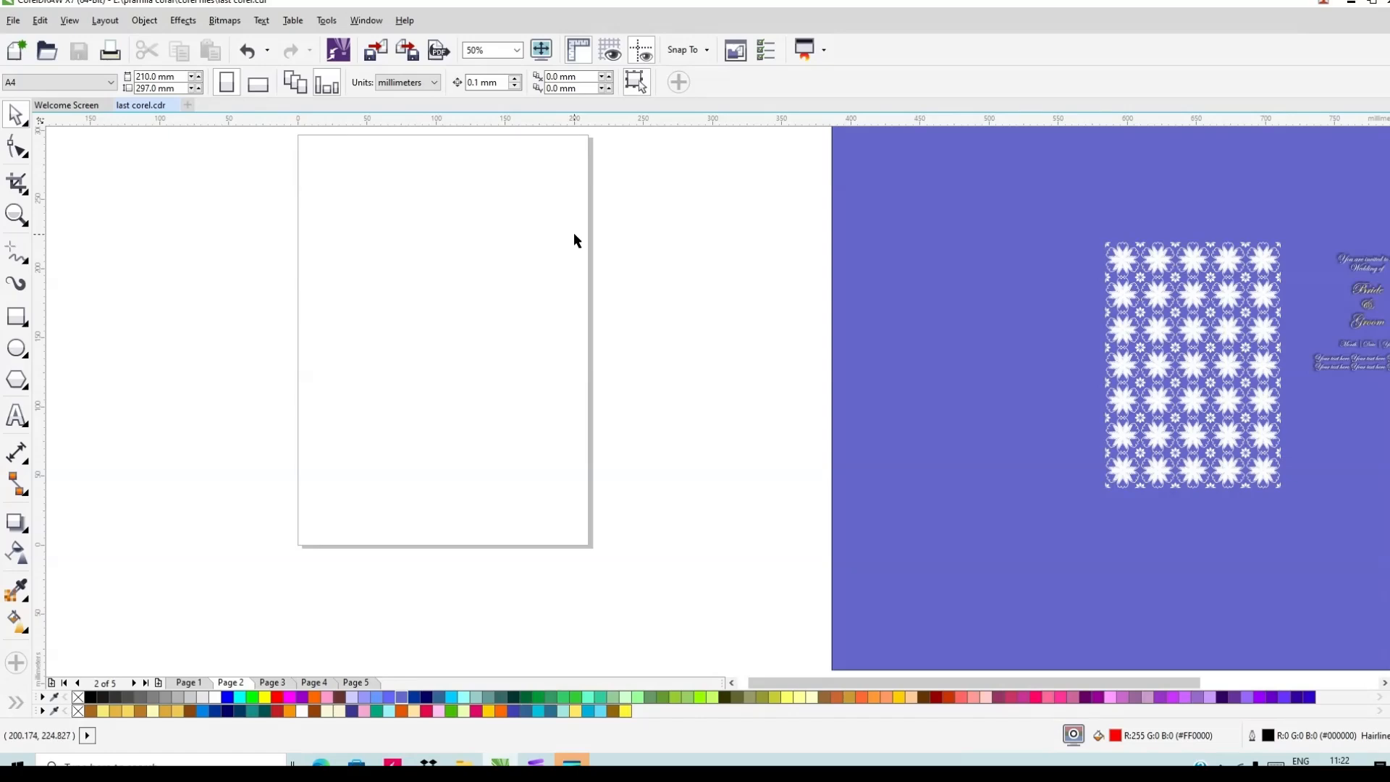
Examine the floral pattern, the wedding invitation text and the Ganesha motif placed beside the blank page
scroll(575, 233, down, 2)
scroll(1048, 280, up, 1)
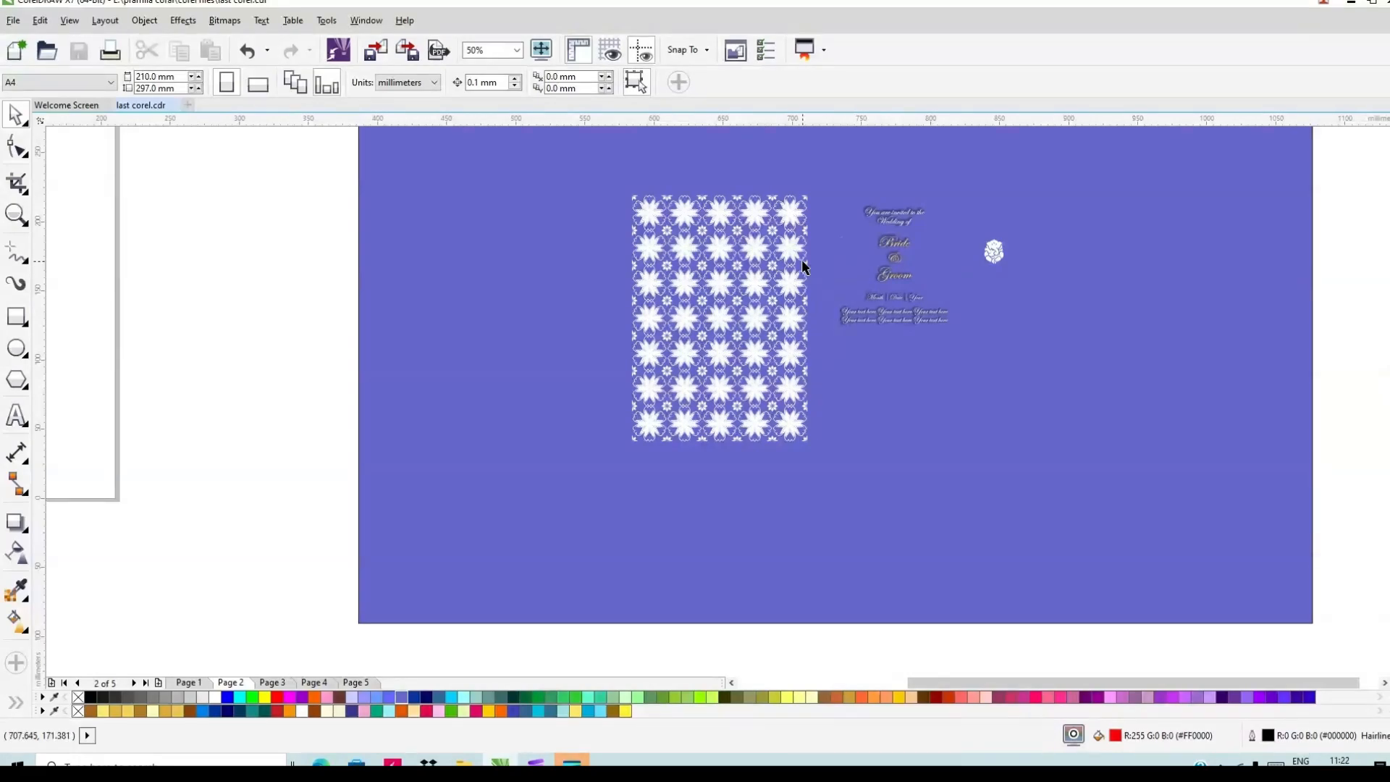
scroll(765, 290, up, 2)
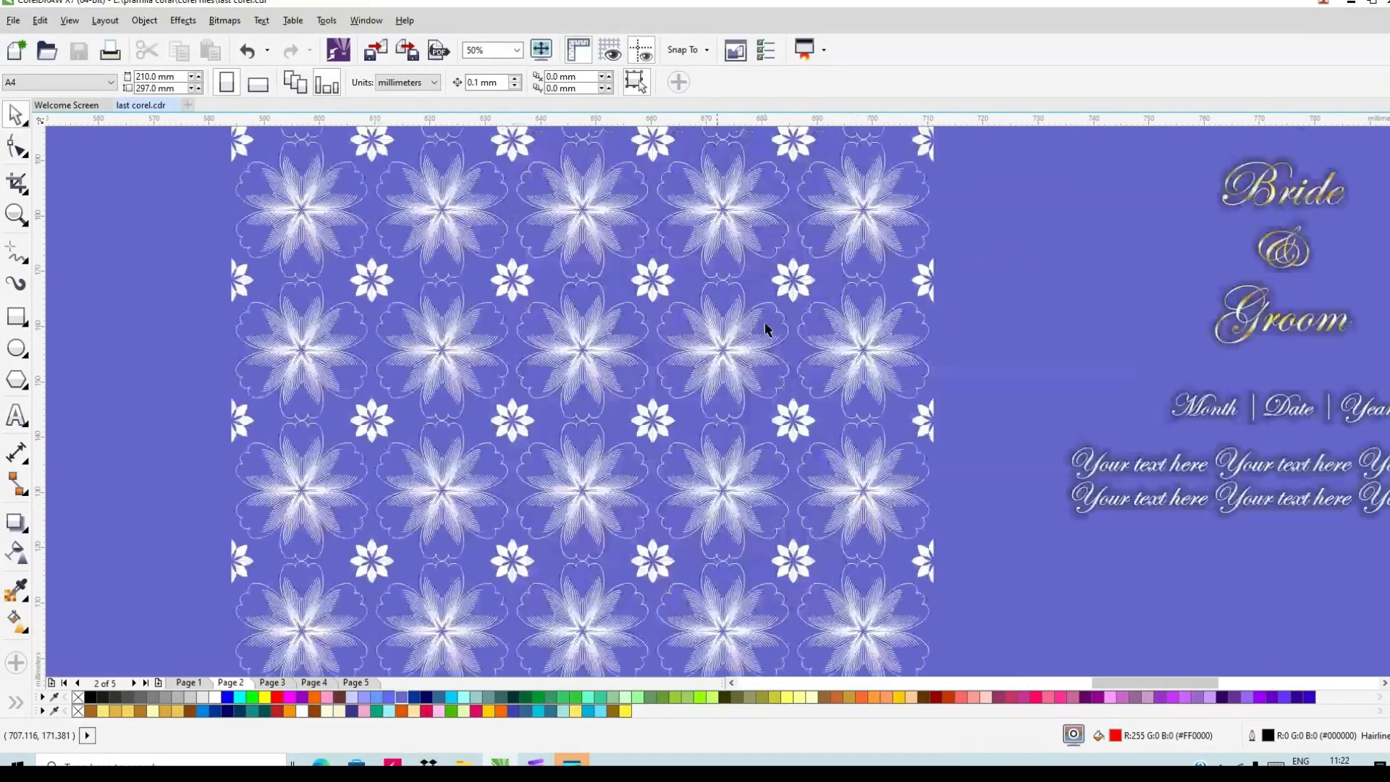
scroll(697, 266, up, 2)
scroll(702, 259, down, 2)
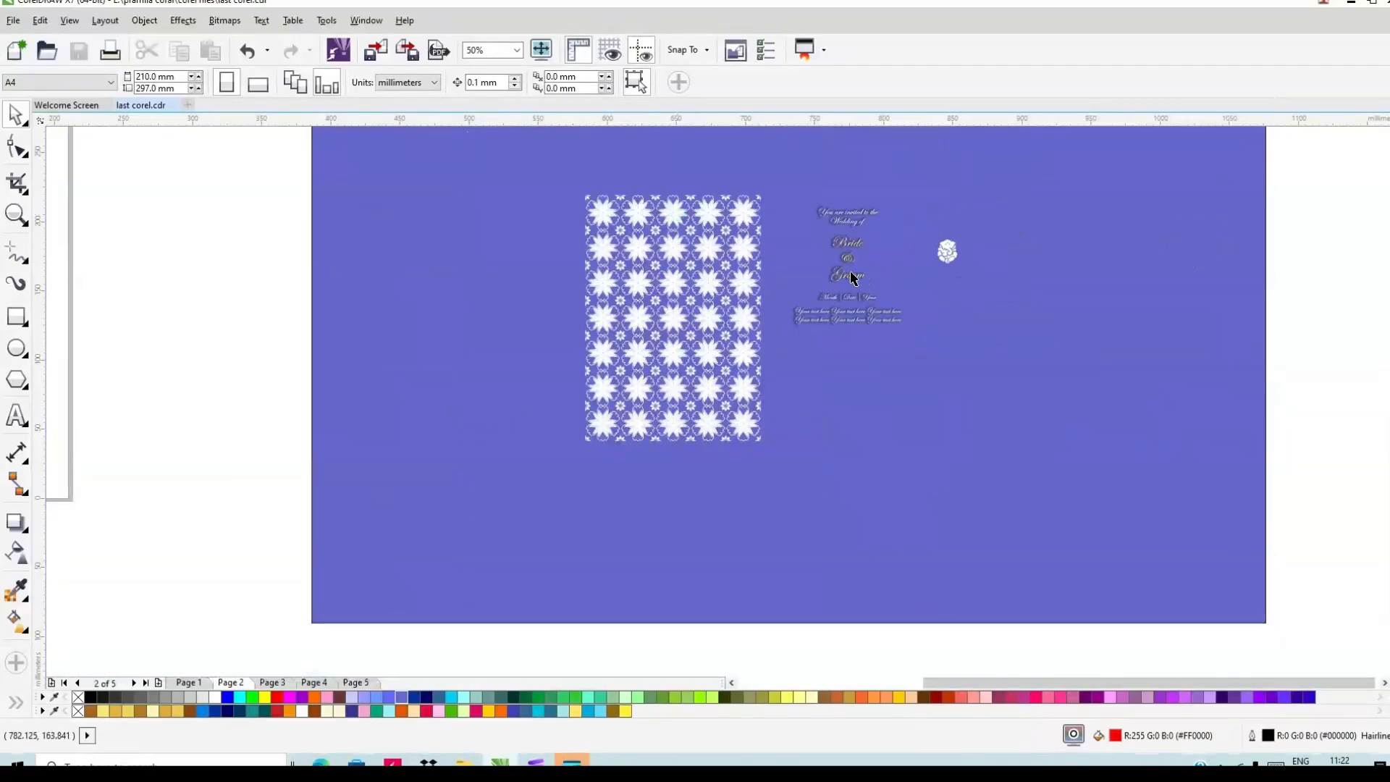
scroll(951, 252, up, 1)
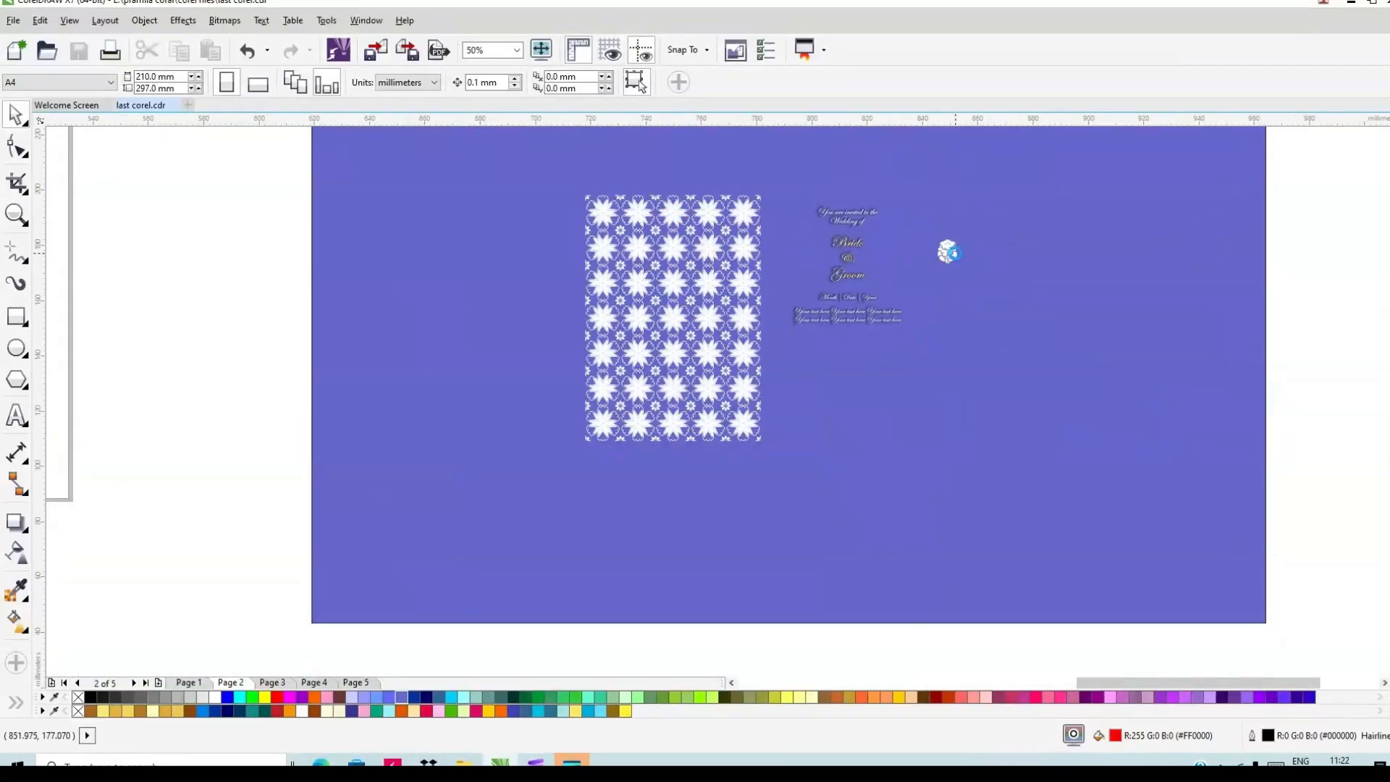
scroll(949, 252, up, 1)
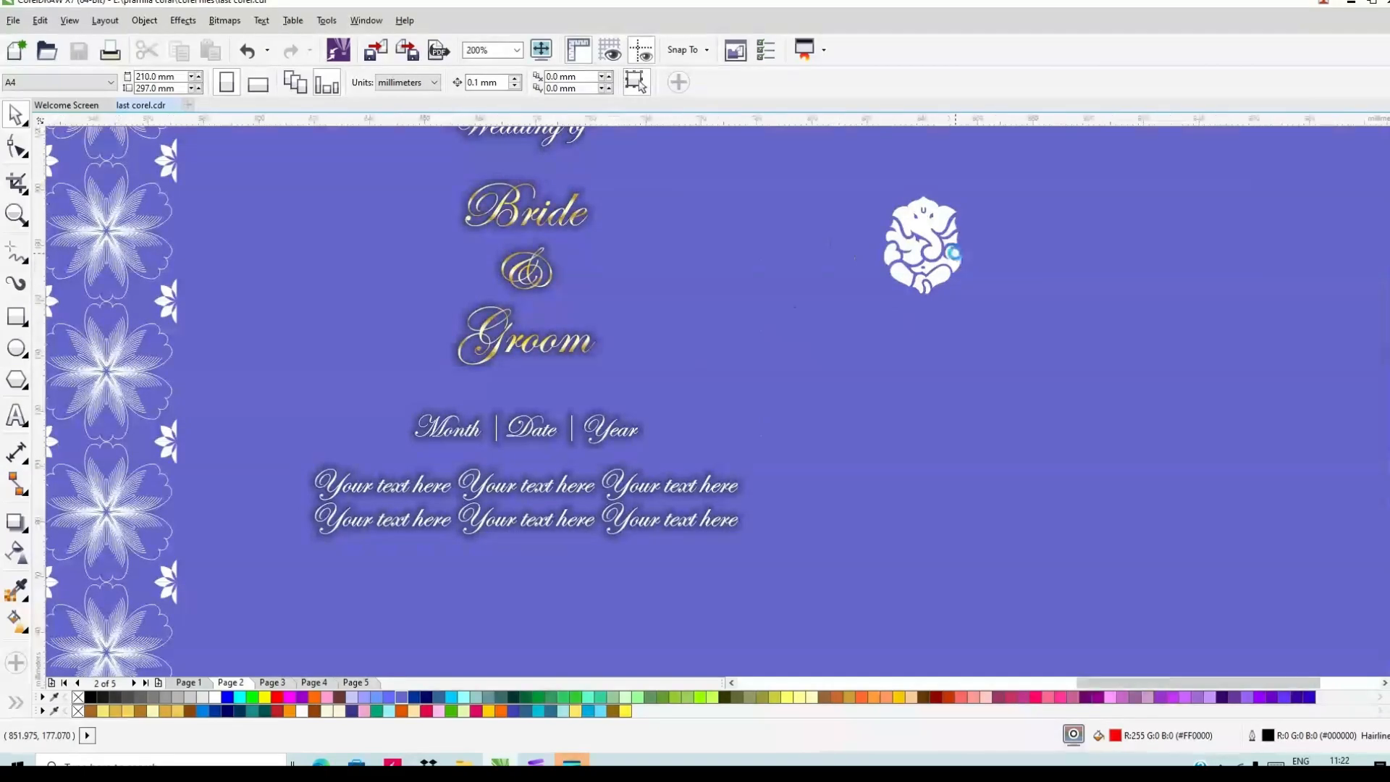
scroll(963, 252, down, 1)
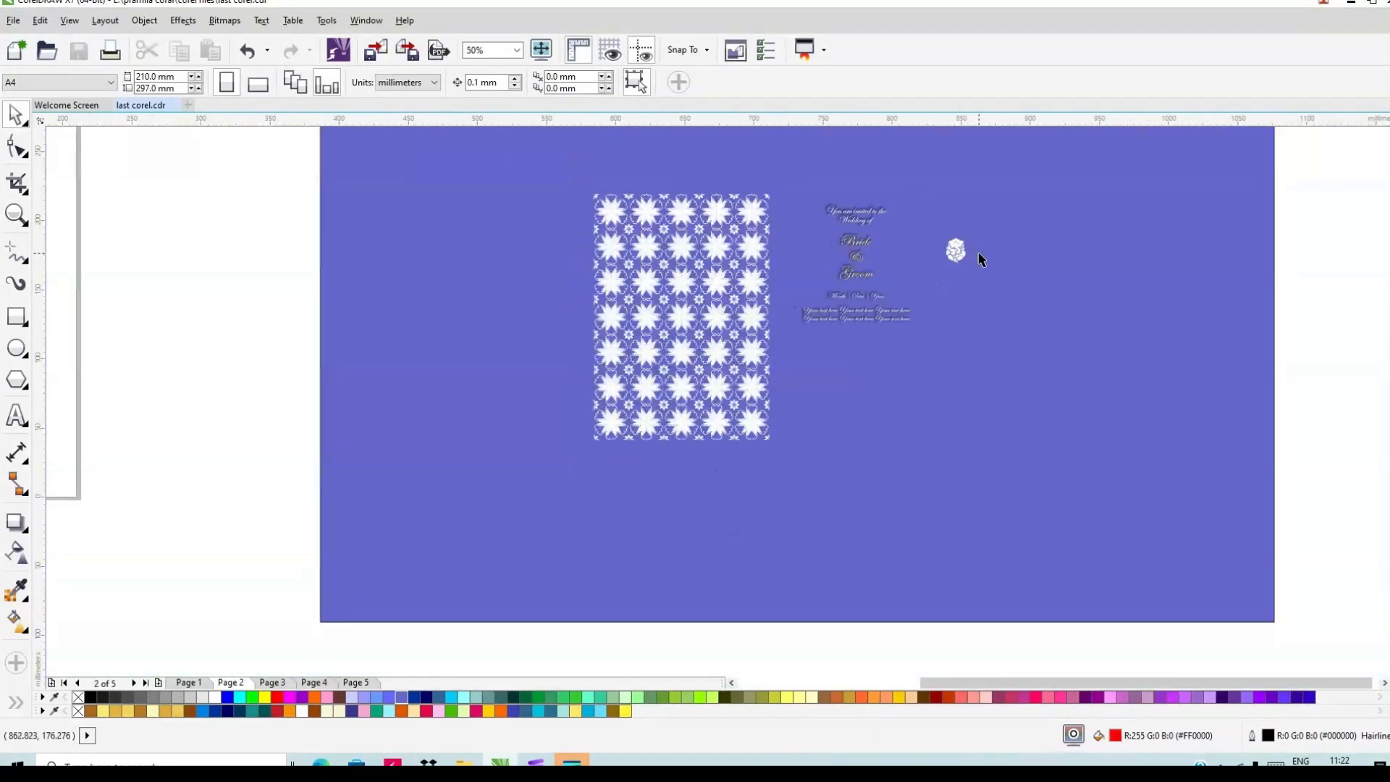
scroll(979, 254, down, 2)
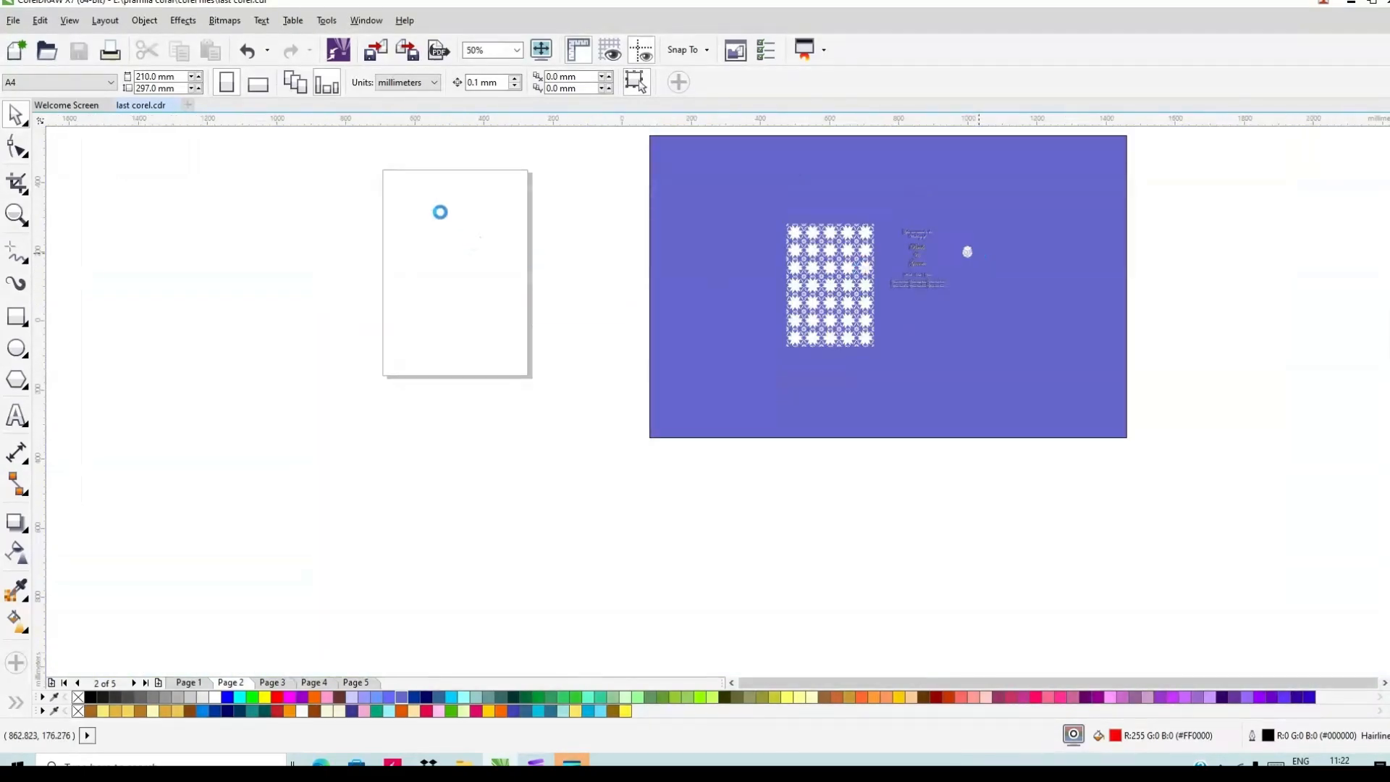
scroll(704, 254, up, 1)
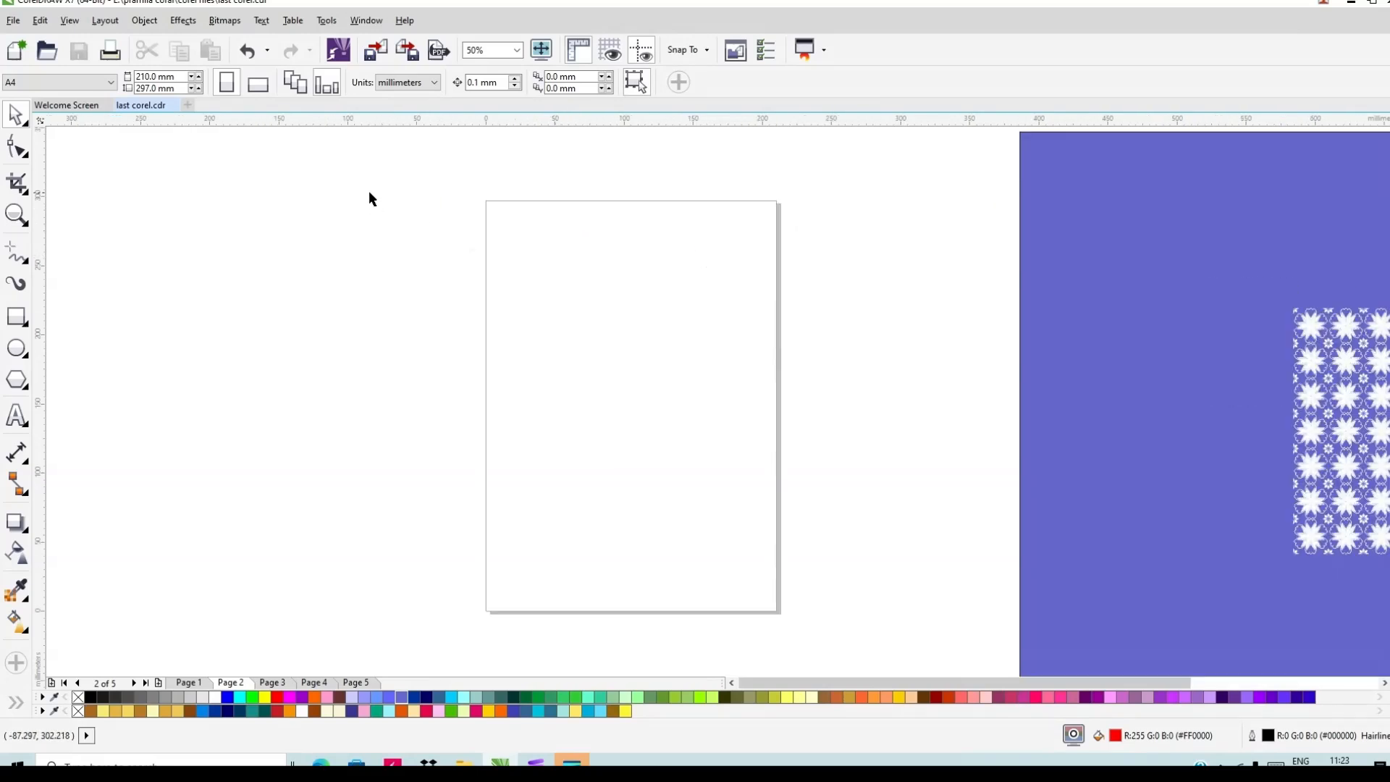
scroll(590, 353, up, 1)
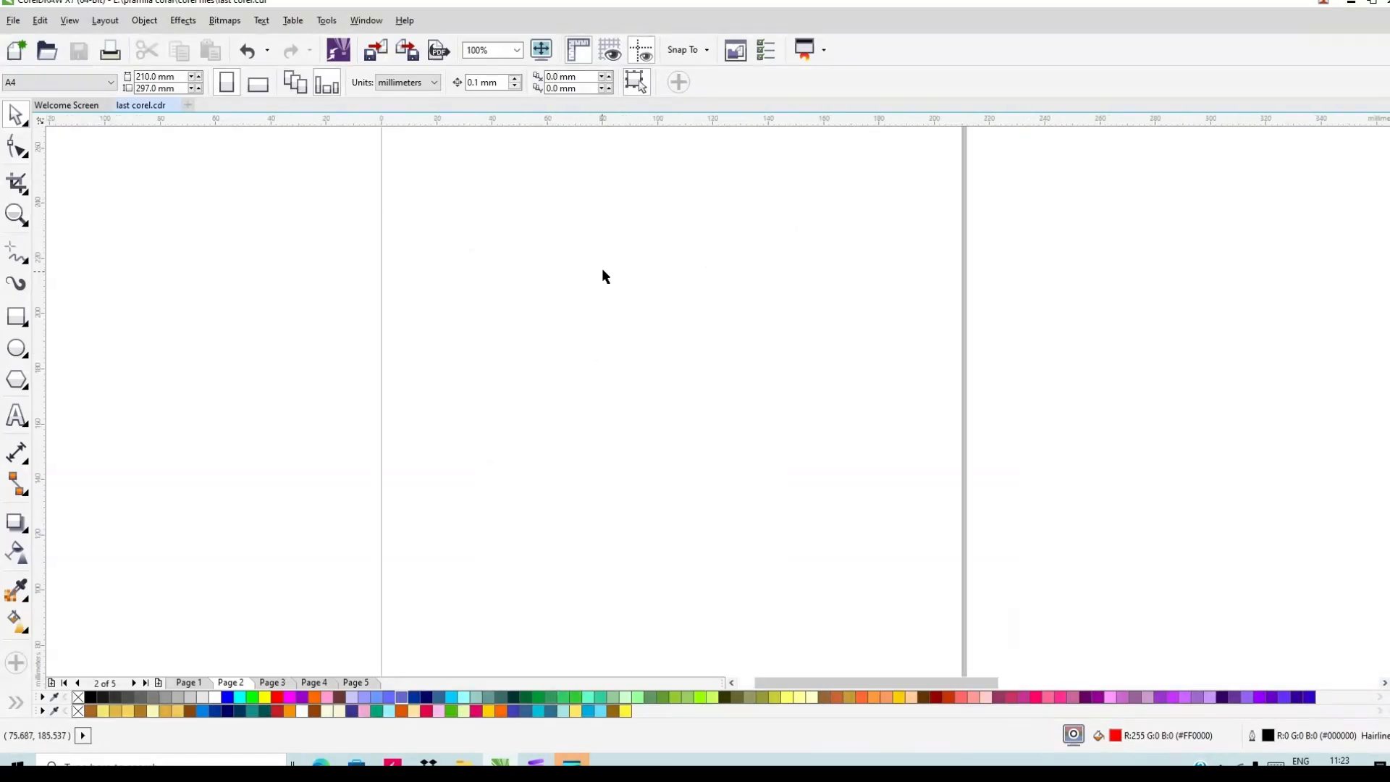
scroll(603, 270, down, 1)
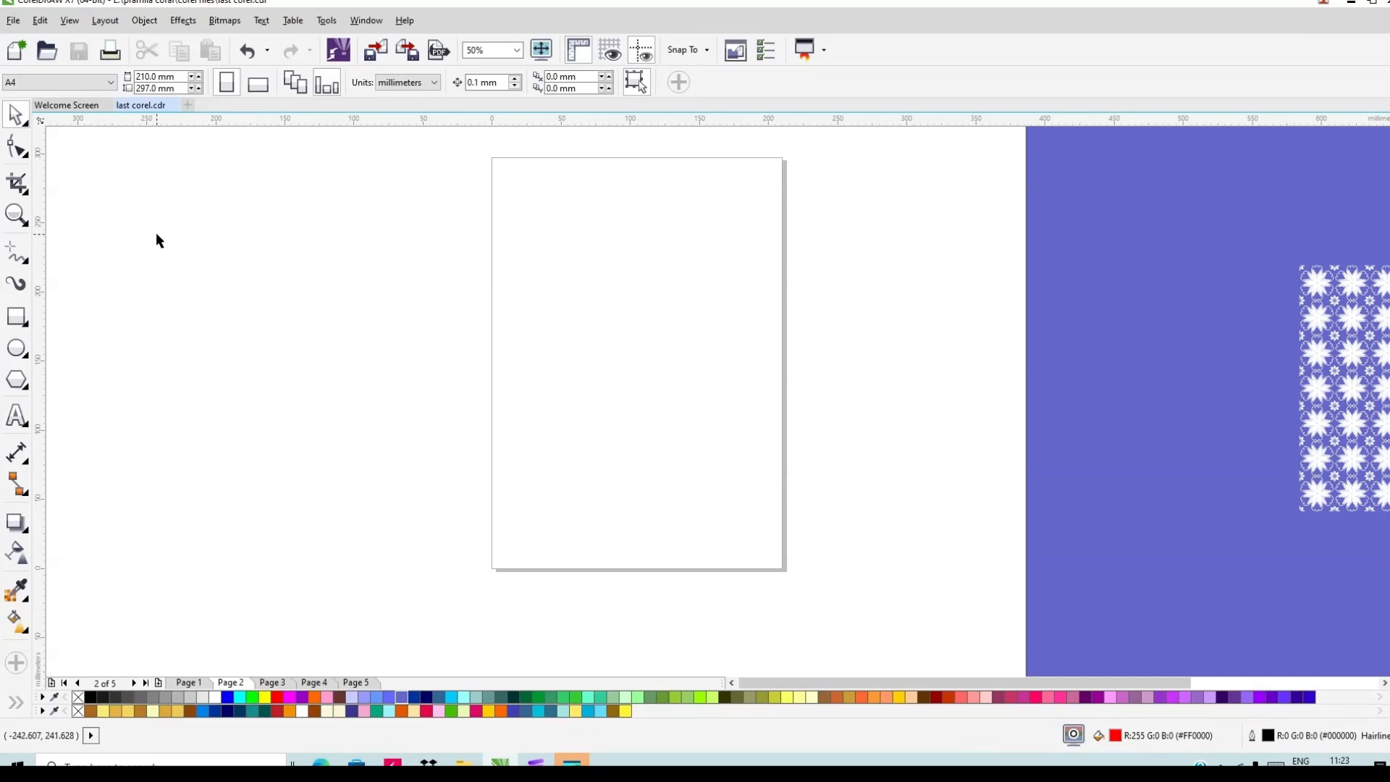
Draw a portrait rectangle about 159 by 222 mm near the centre of the blank A4 page
click(16, 317)
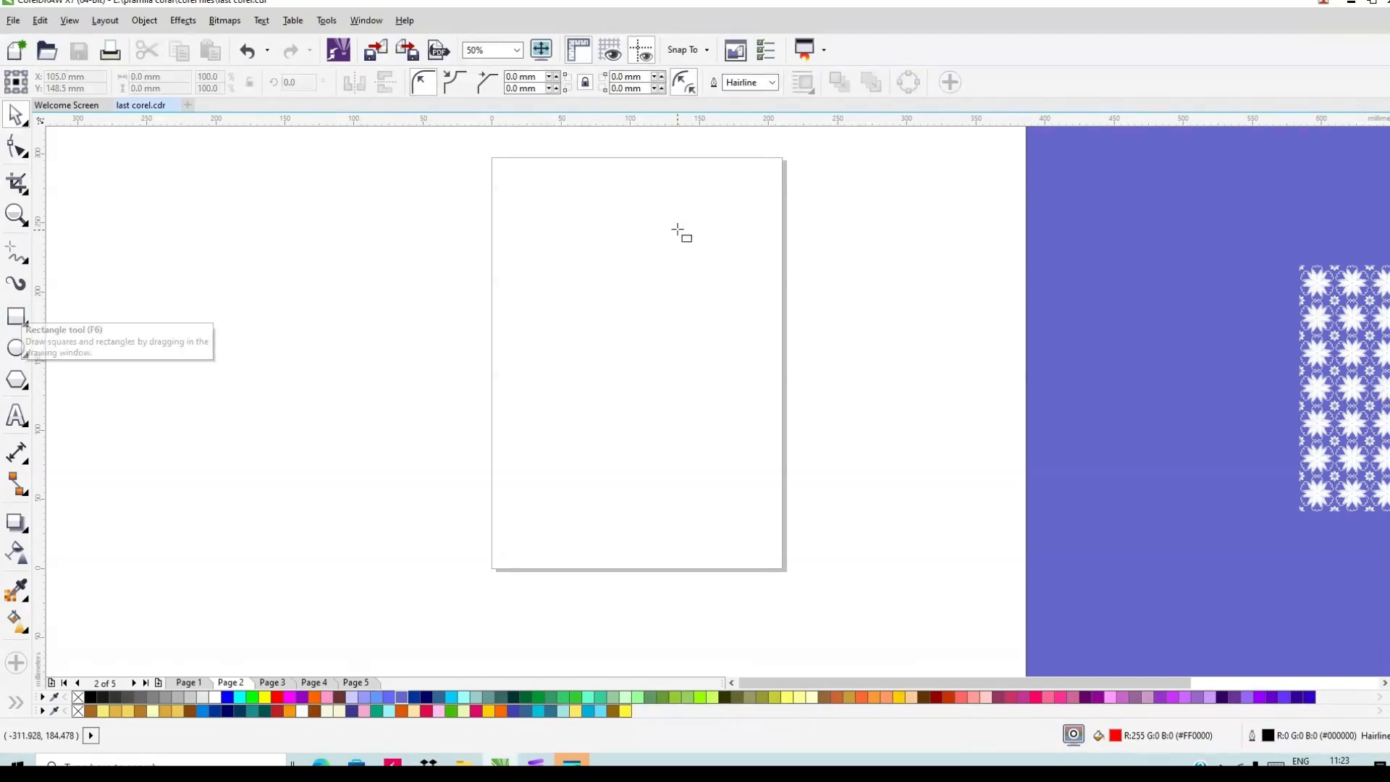
mouse_move(530, 200)
mouse_down()
mouse_move(652, 406)
mouse_move(751, 502)
mouse_up()
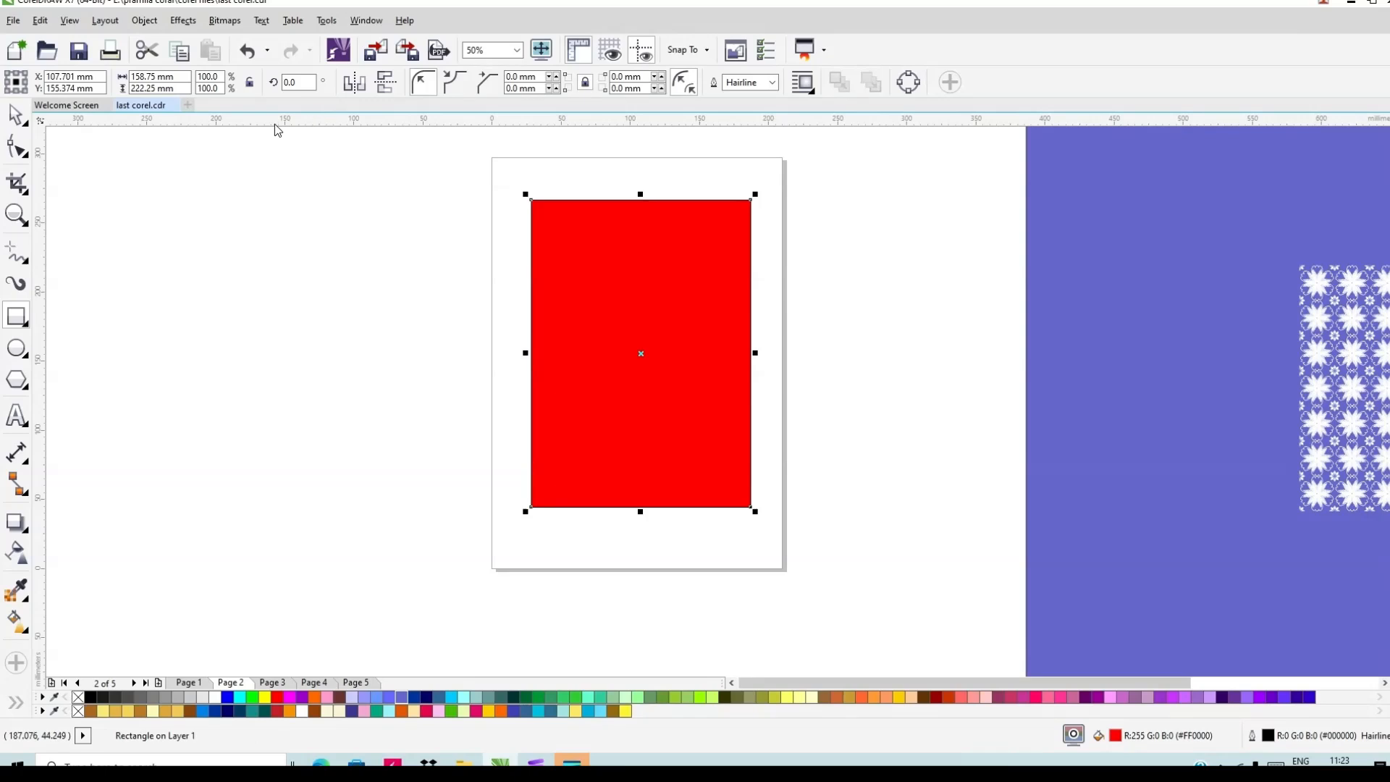
click(16, 113)
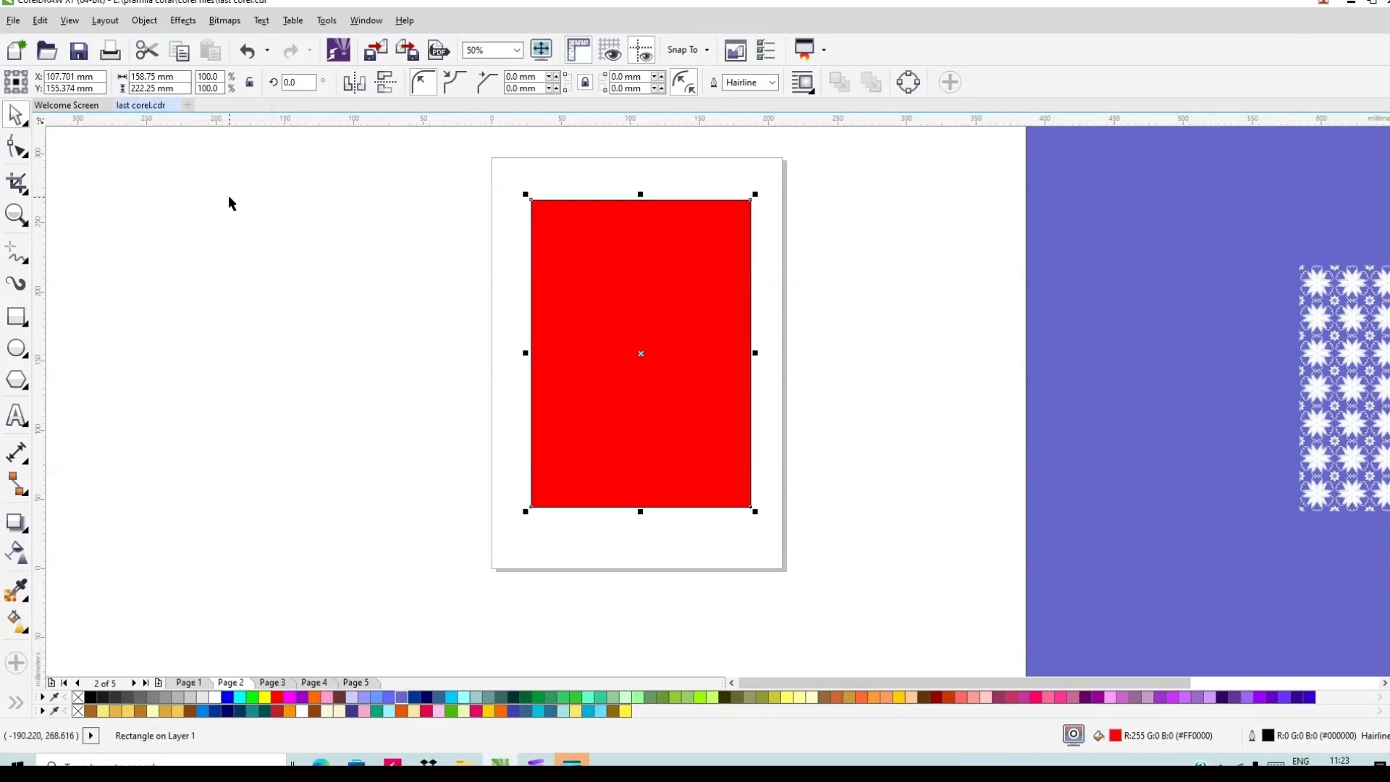
click(301, 181)
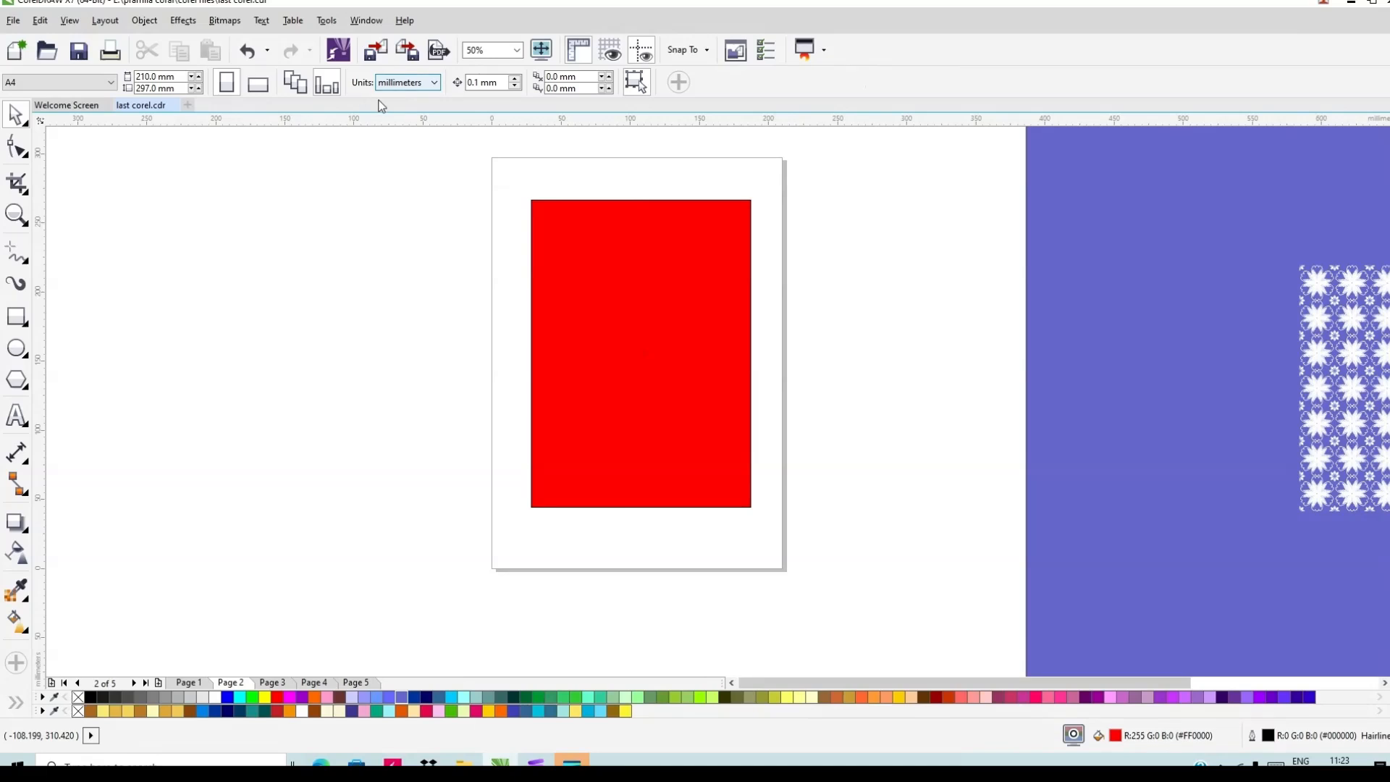
Switch the document units to inches and resize the red rectangle to 5 inches wide by 7 inches high
click(435, 82)
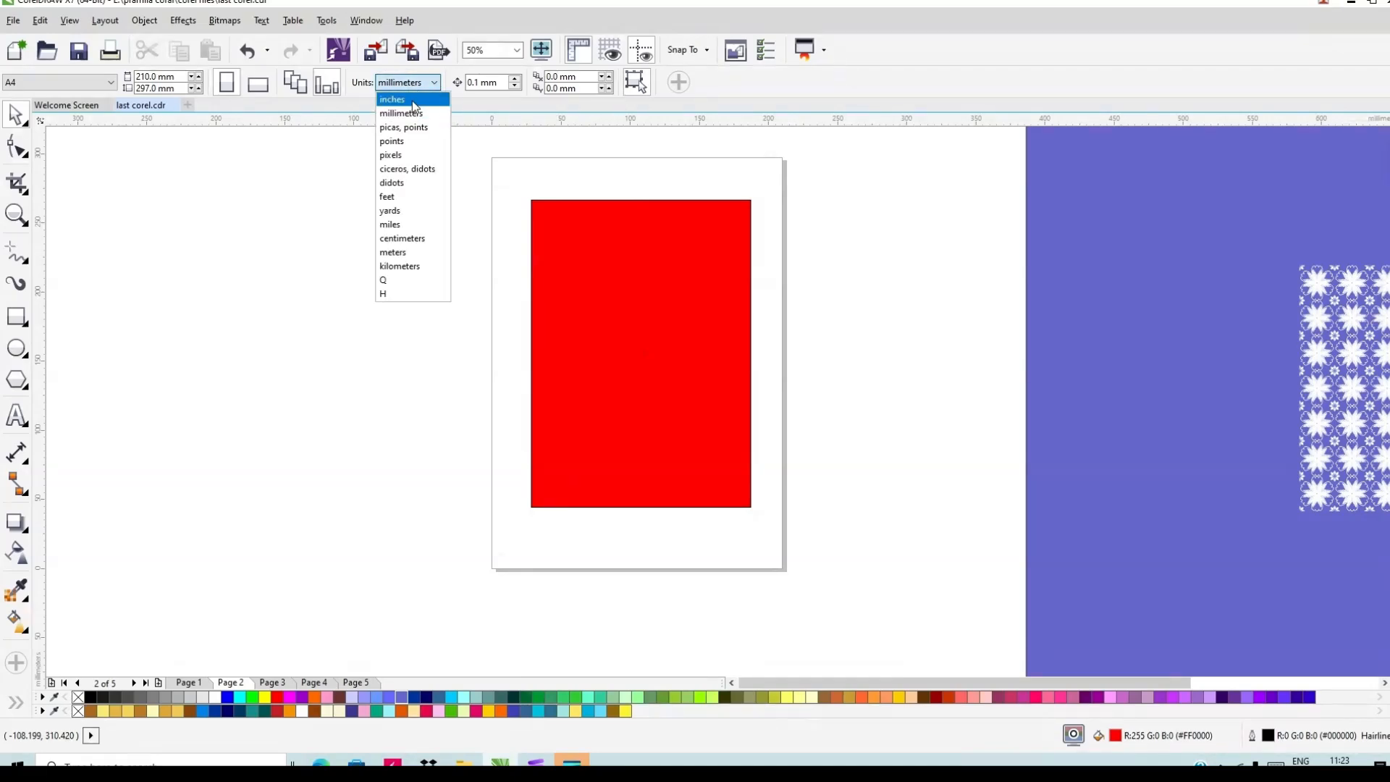
click(411, 101)
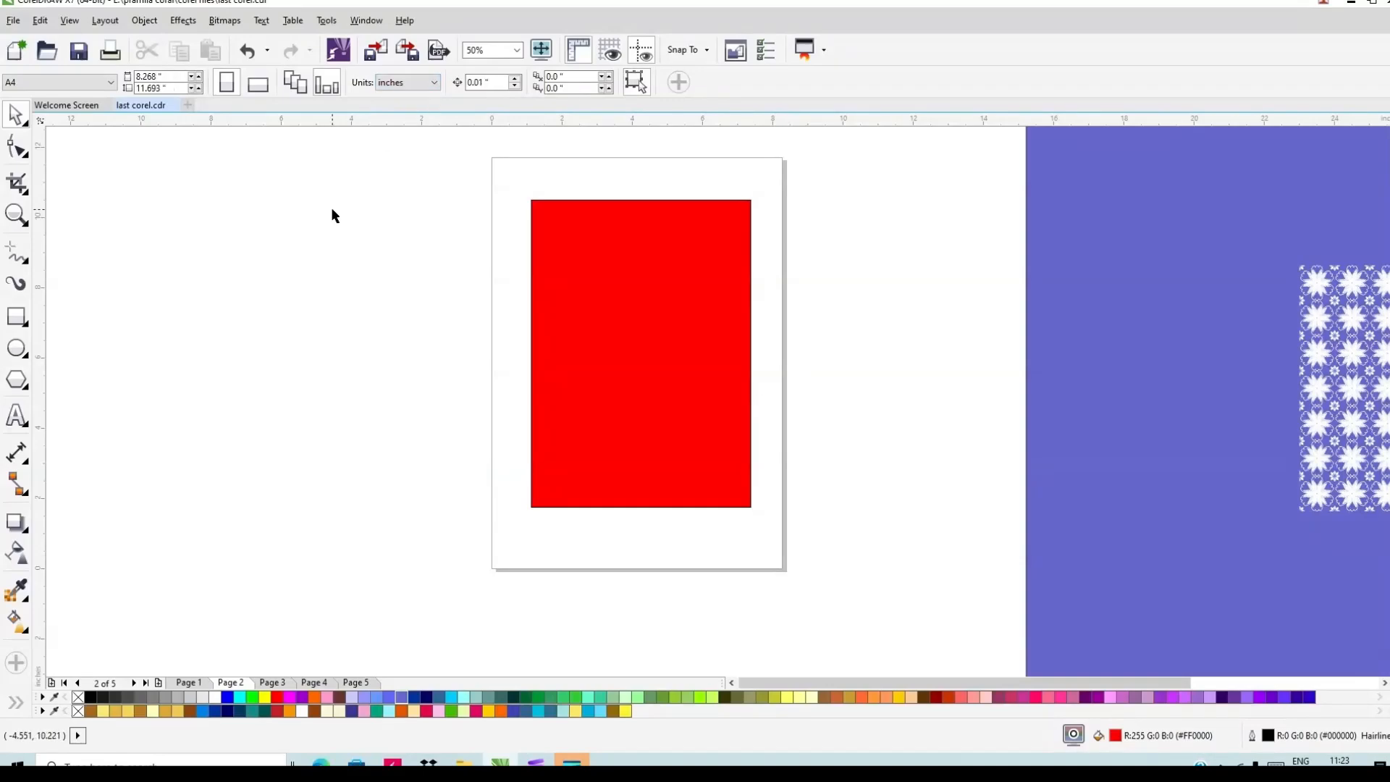
click(652, 280)
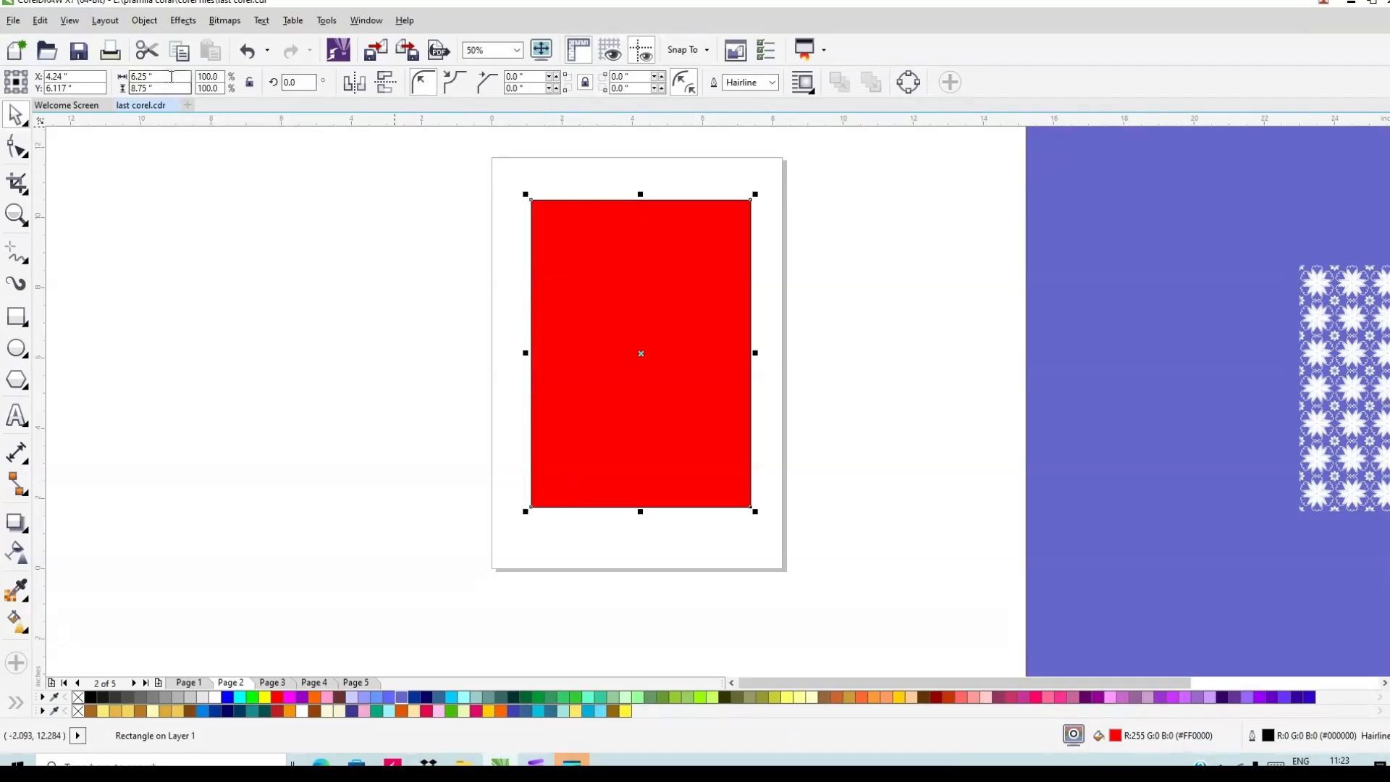
click(148, 76)
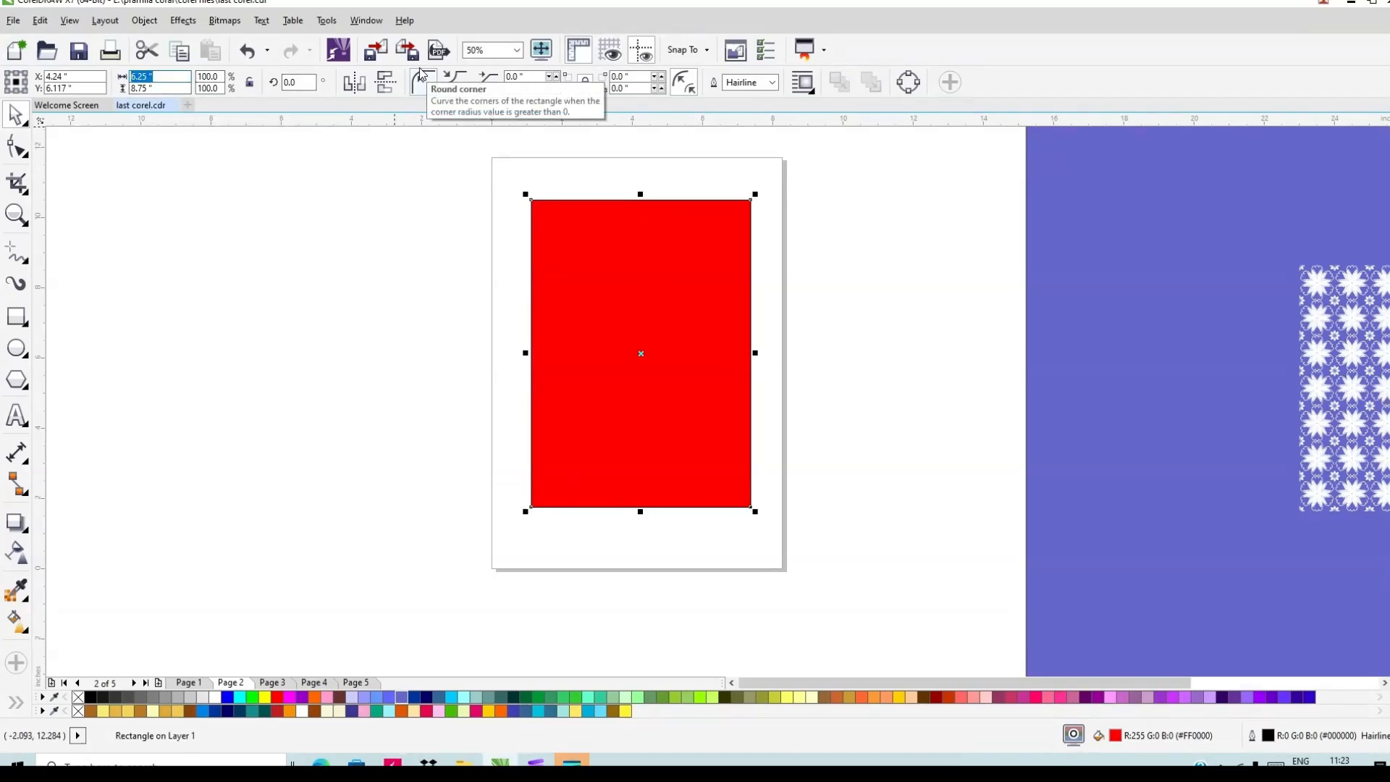
text(5)
key(Tab)
text(7)
key(Return)
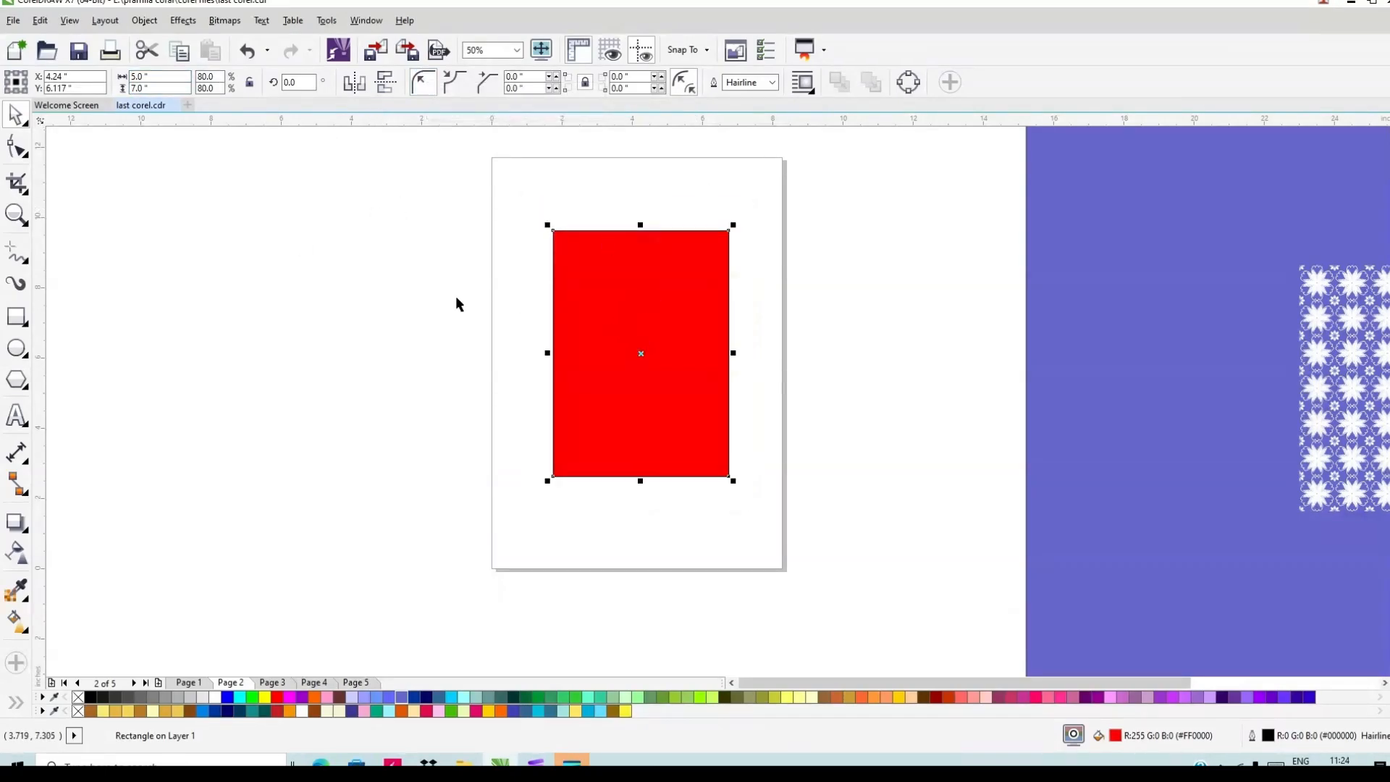
click(329, 216)
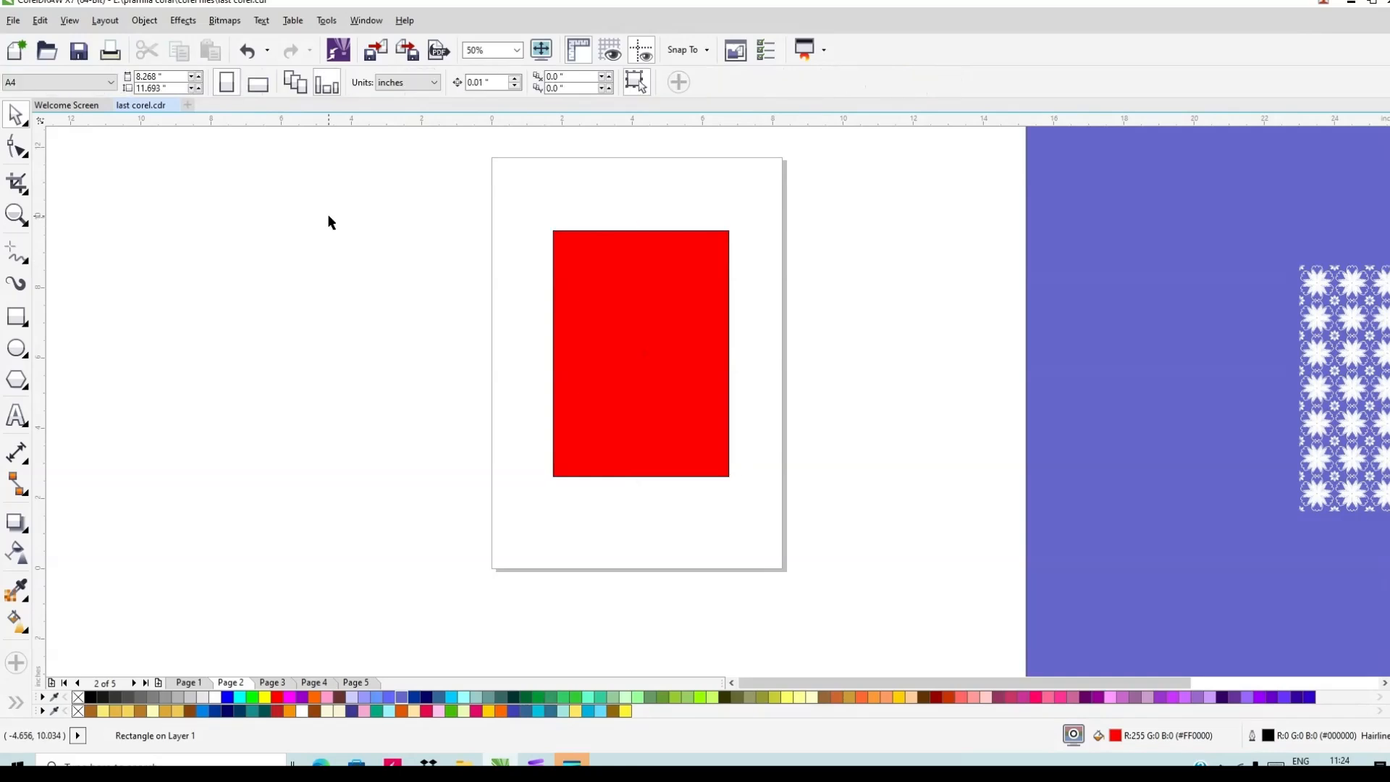
Set the document units back to millimeters and check the red rectangle's dimensions in that unit
click(430, 82)
click(418, 114)
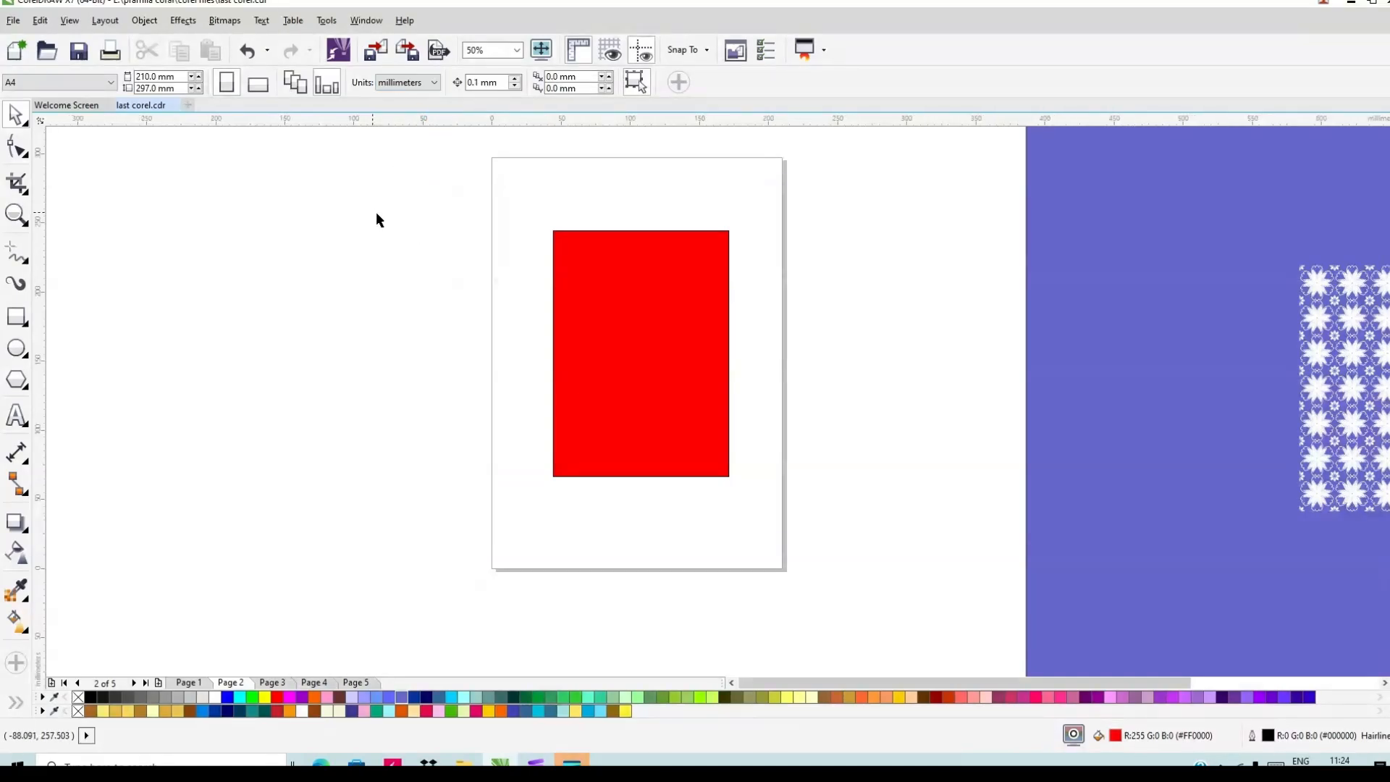
click(613, 300)
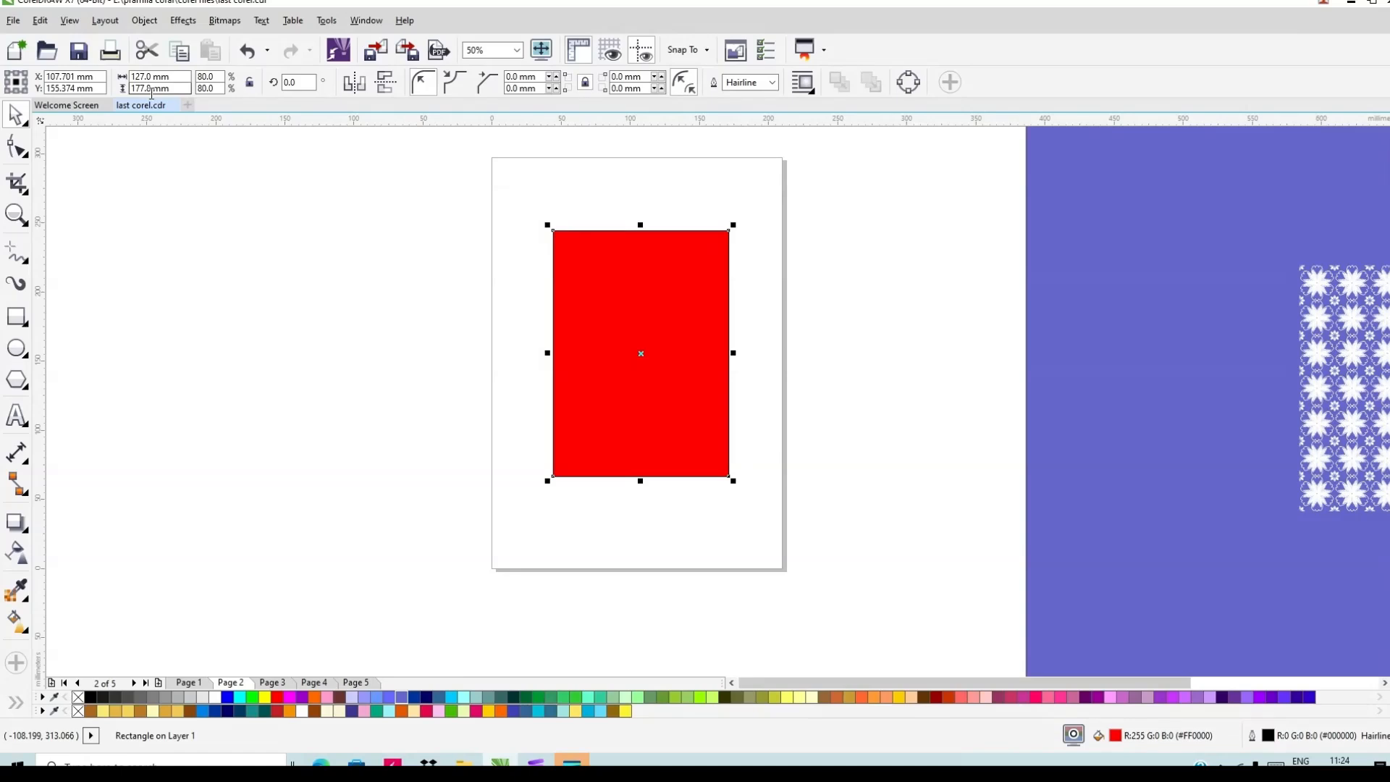
click(374, 304)
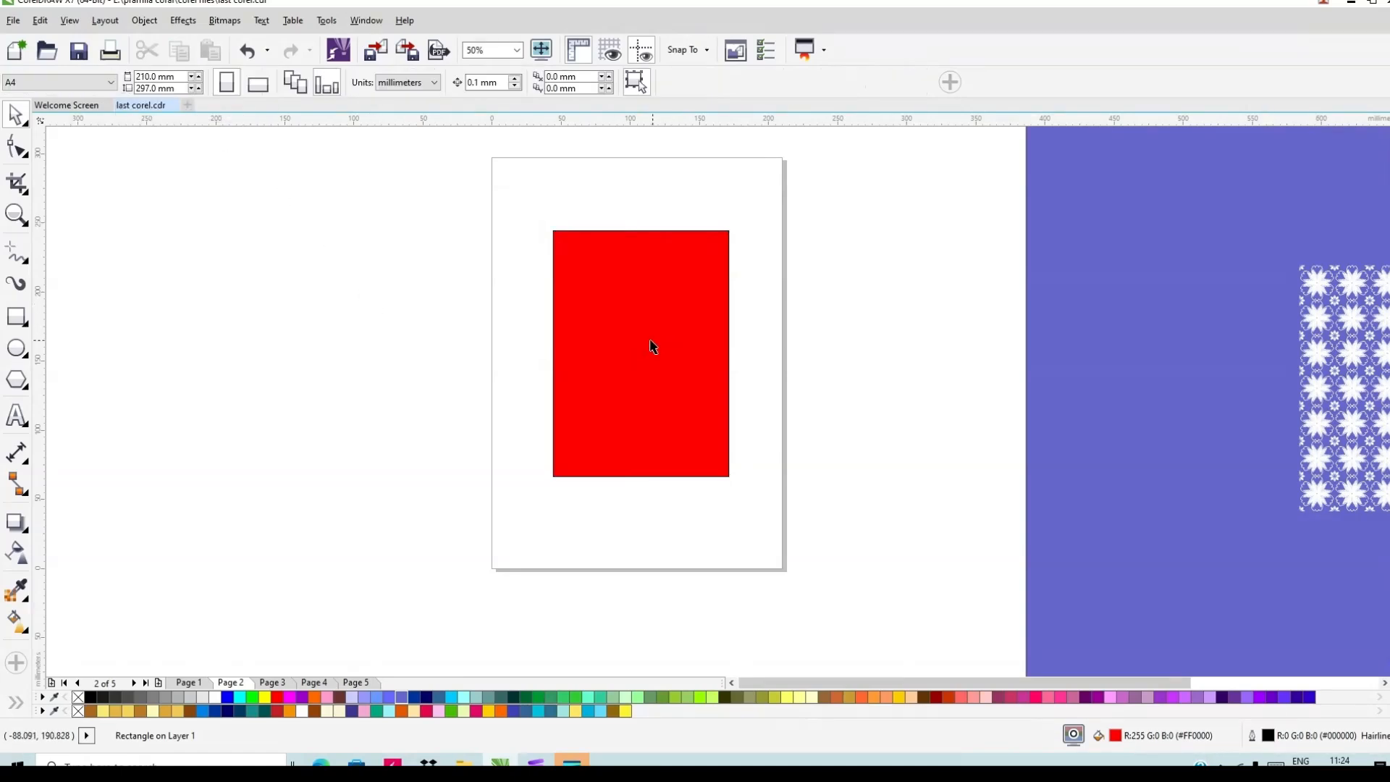
Fill the red rectangle on the page with Deep Purple (#330066)
scroll(651, 345, up, 1)
scroll(646, 323, down, 1)
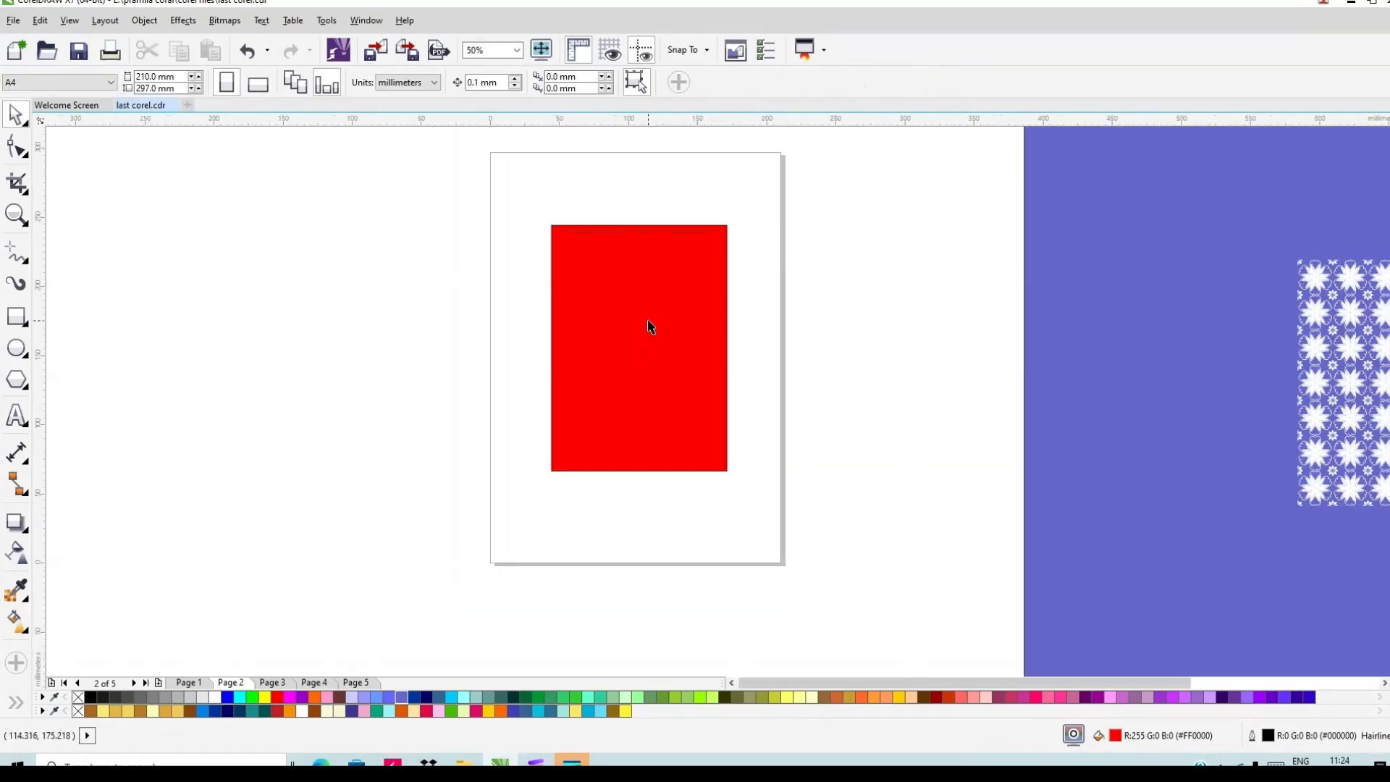
scroll(649, 323, up, 1)
scroll(679, 301, down, 1)
scroll(678, 300, down, 1)
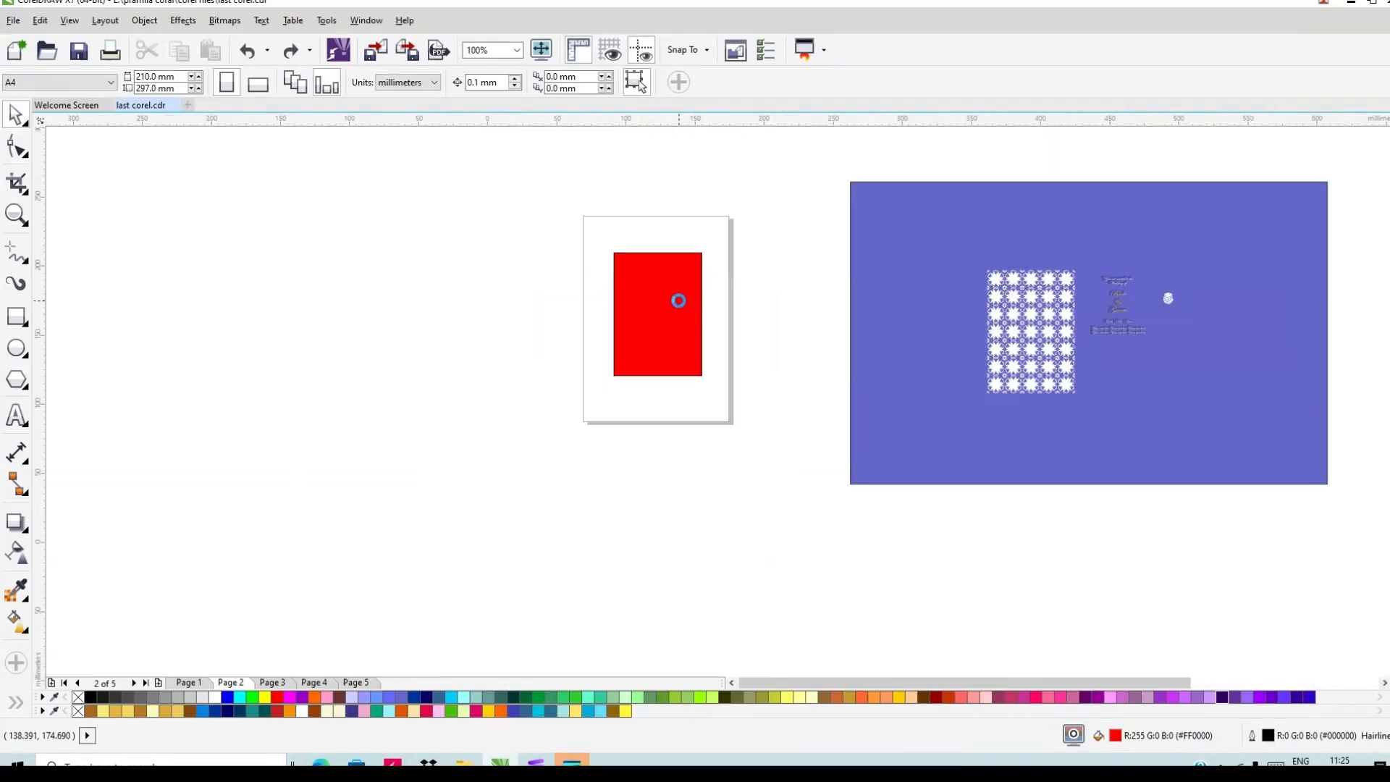
scroll(678, 300, up, 2)
click(679, 301)
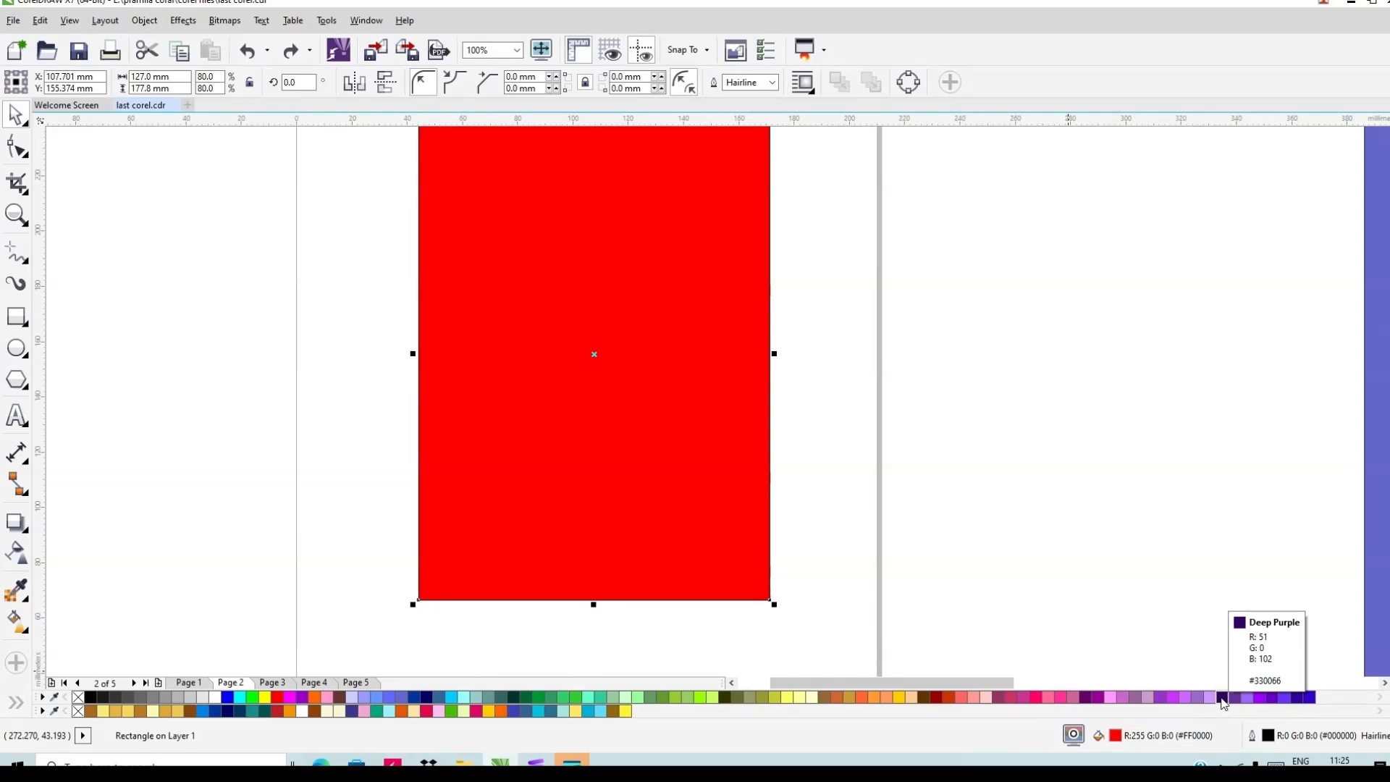
click(1222, 698)
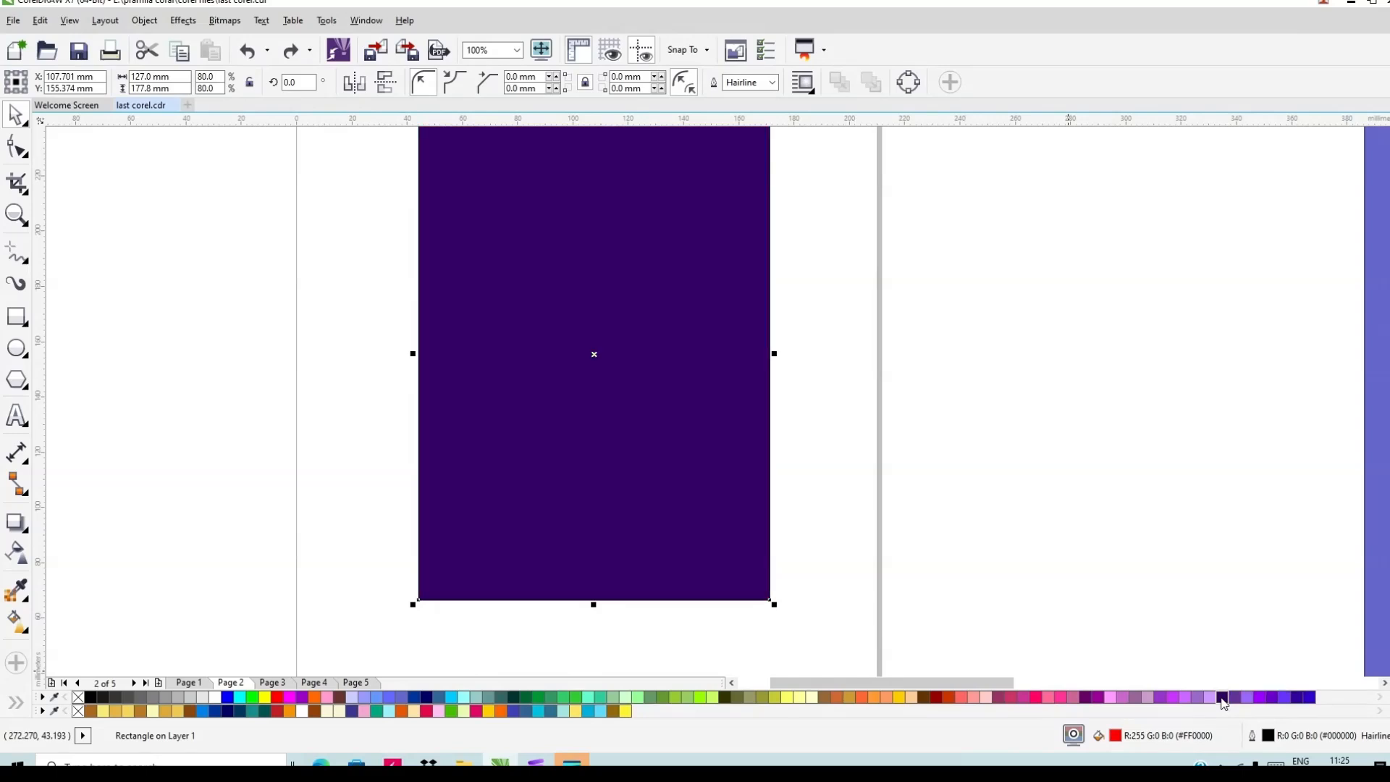
PowerClip the white floral pattern group from the blue area inside the deep purple rectangle on the page
scroll(785, 478, down, 1)
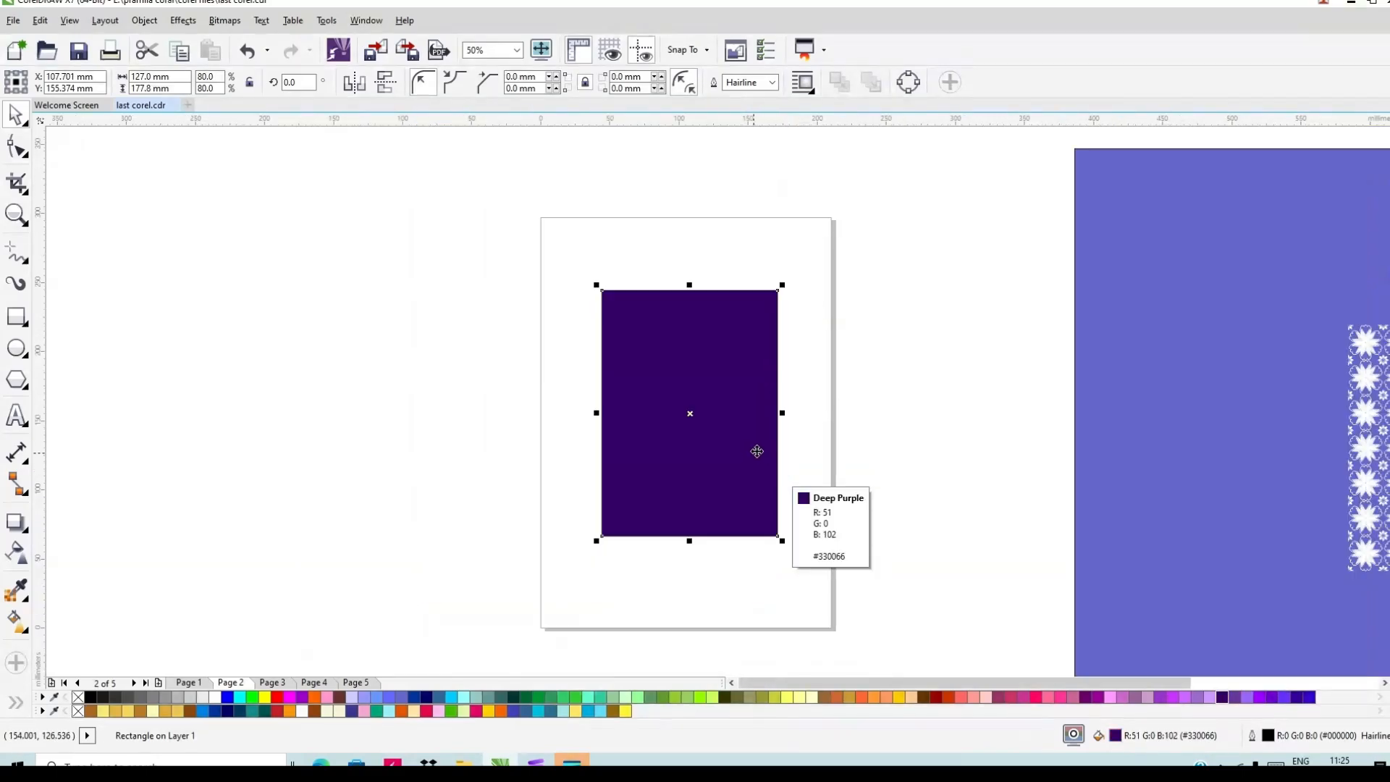
scroll(690, 344, down, 1)
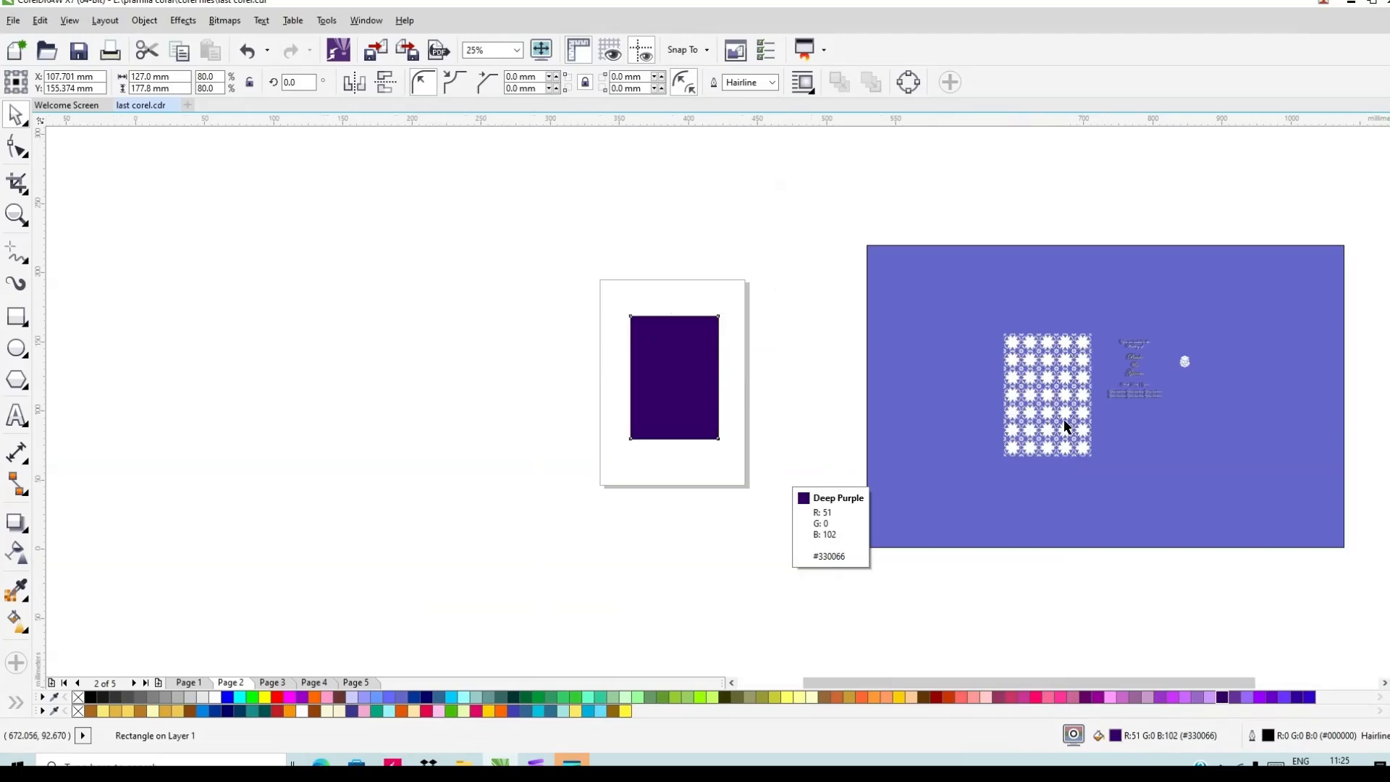
scroll(1053, 402, up, 1)
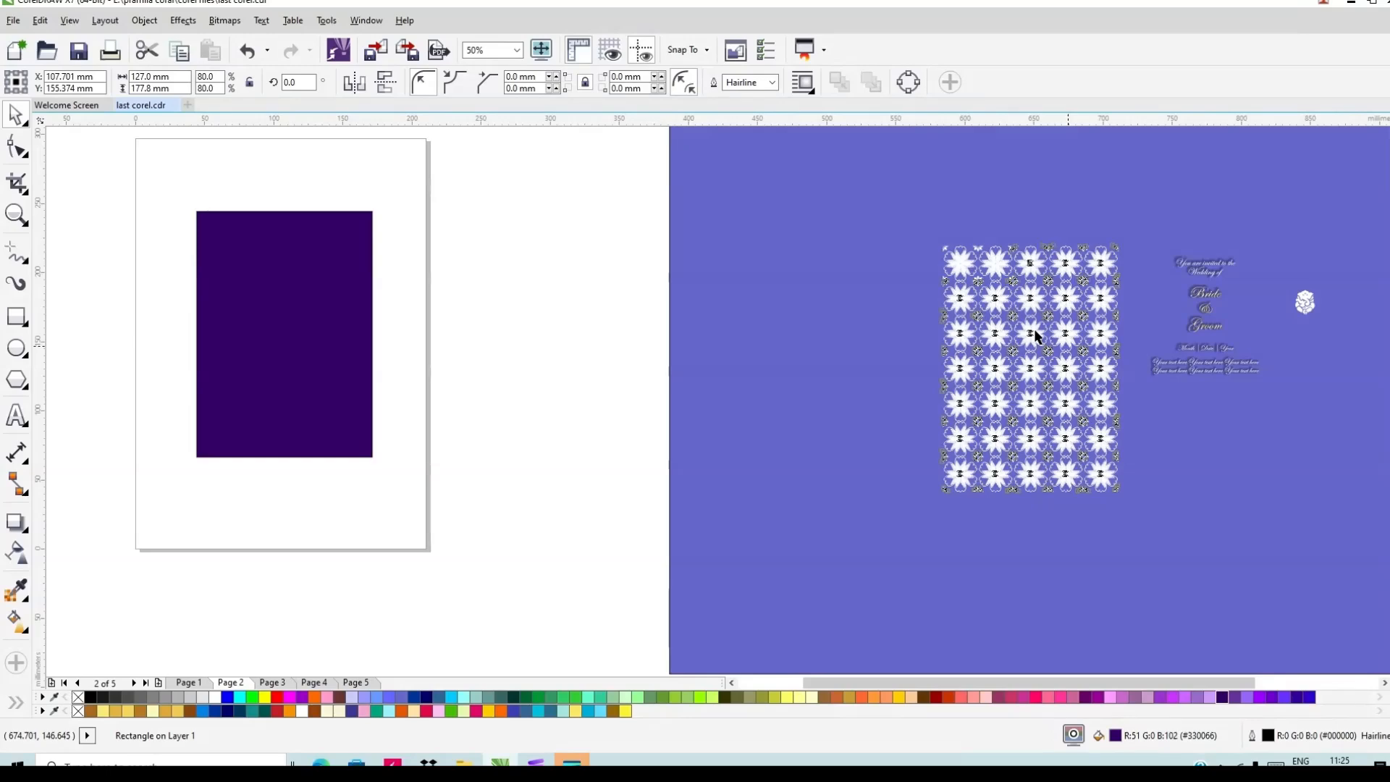
right_click(1035, 335)
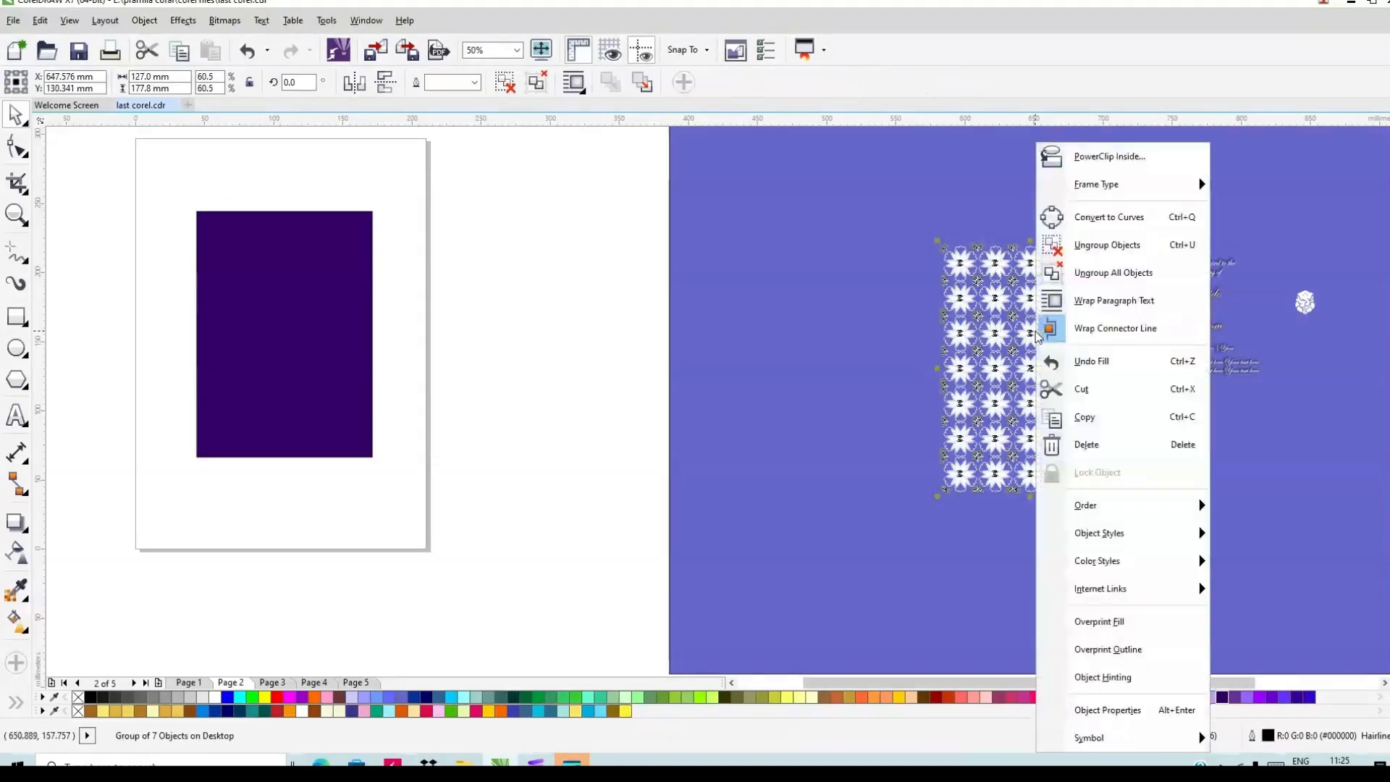
click(1101, 157)
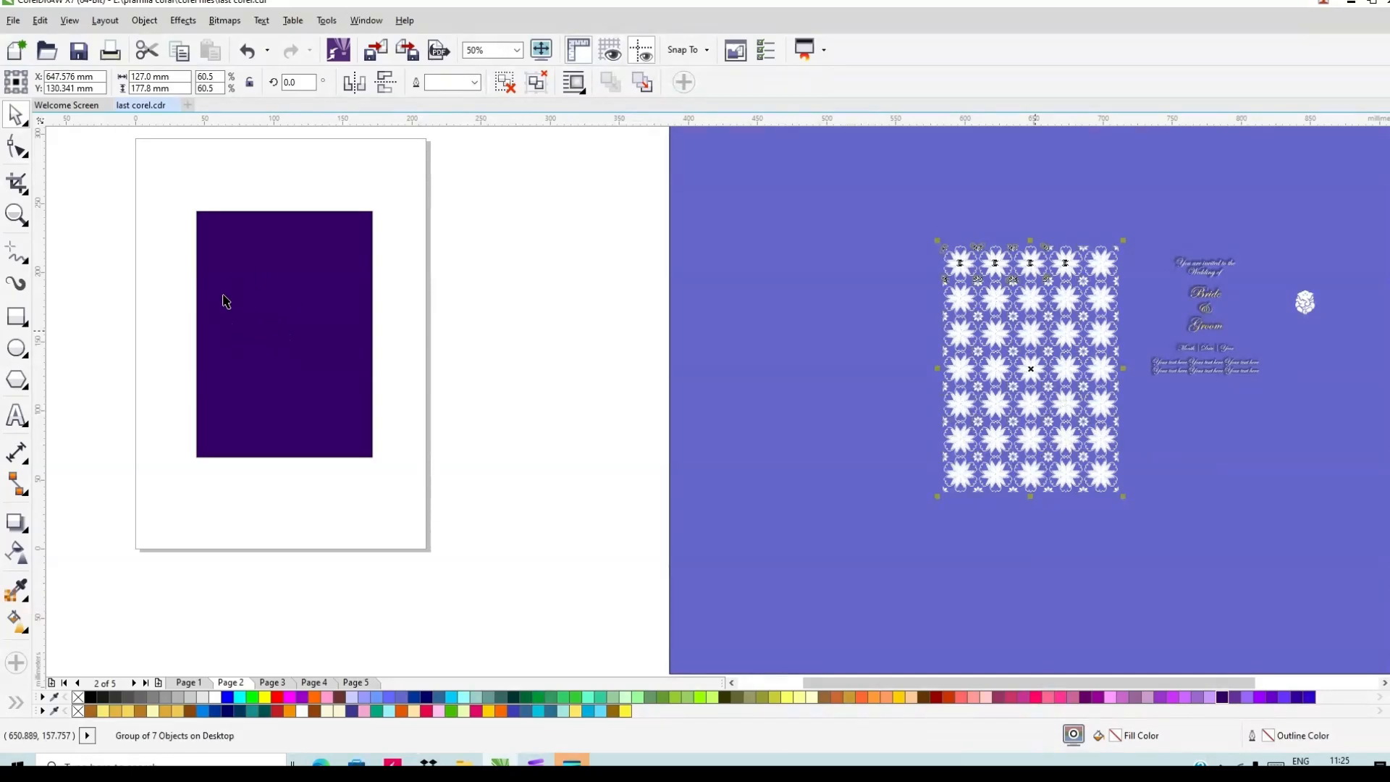
click(255, 317)
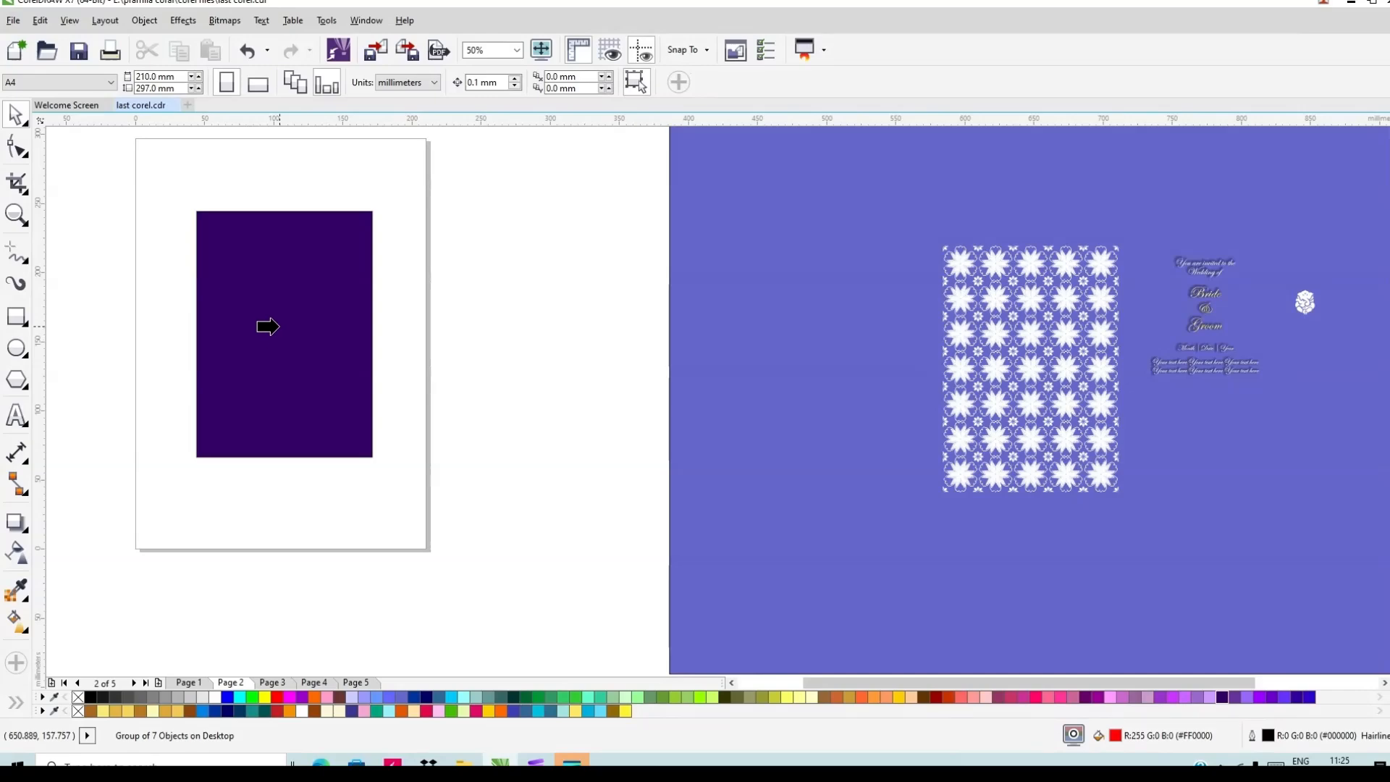
click(274, 322)
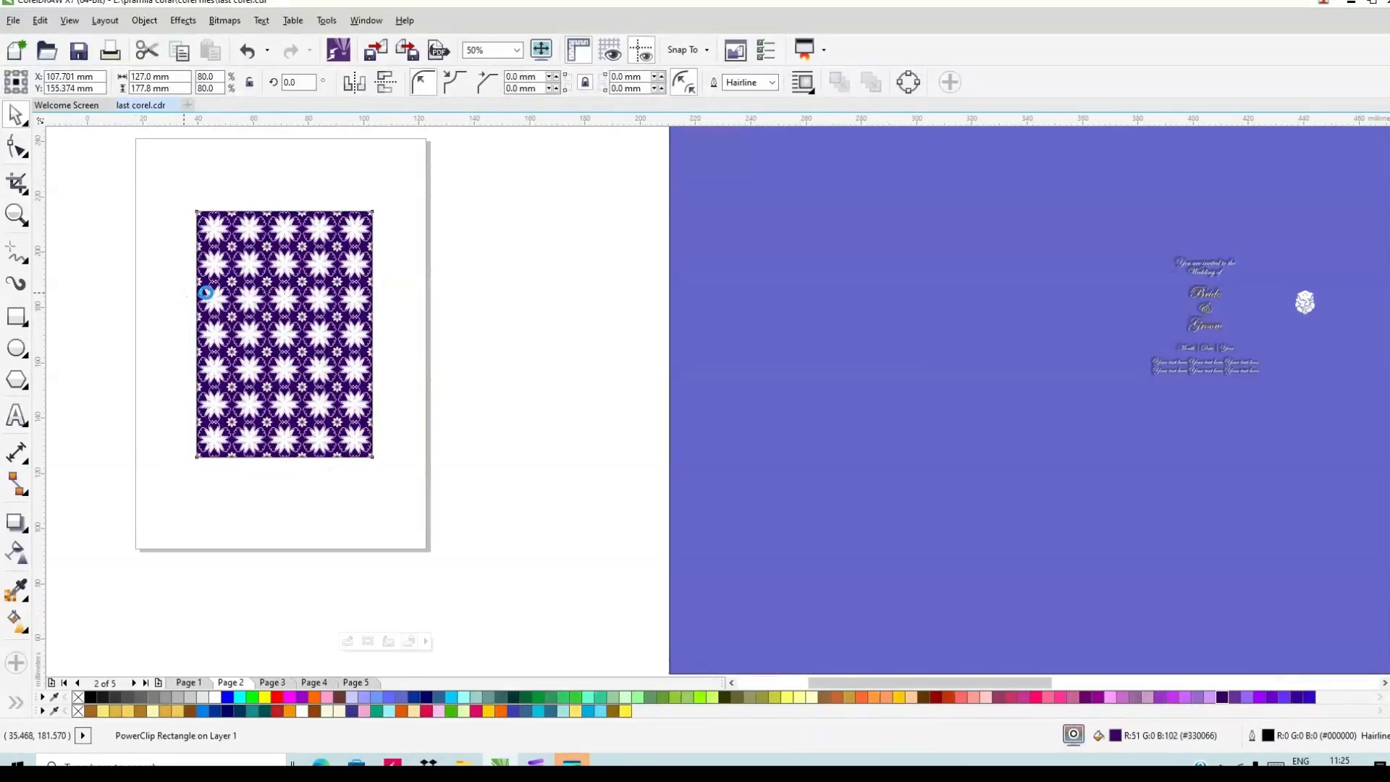
scroll(206, 293, up, 2)
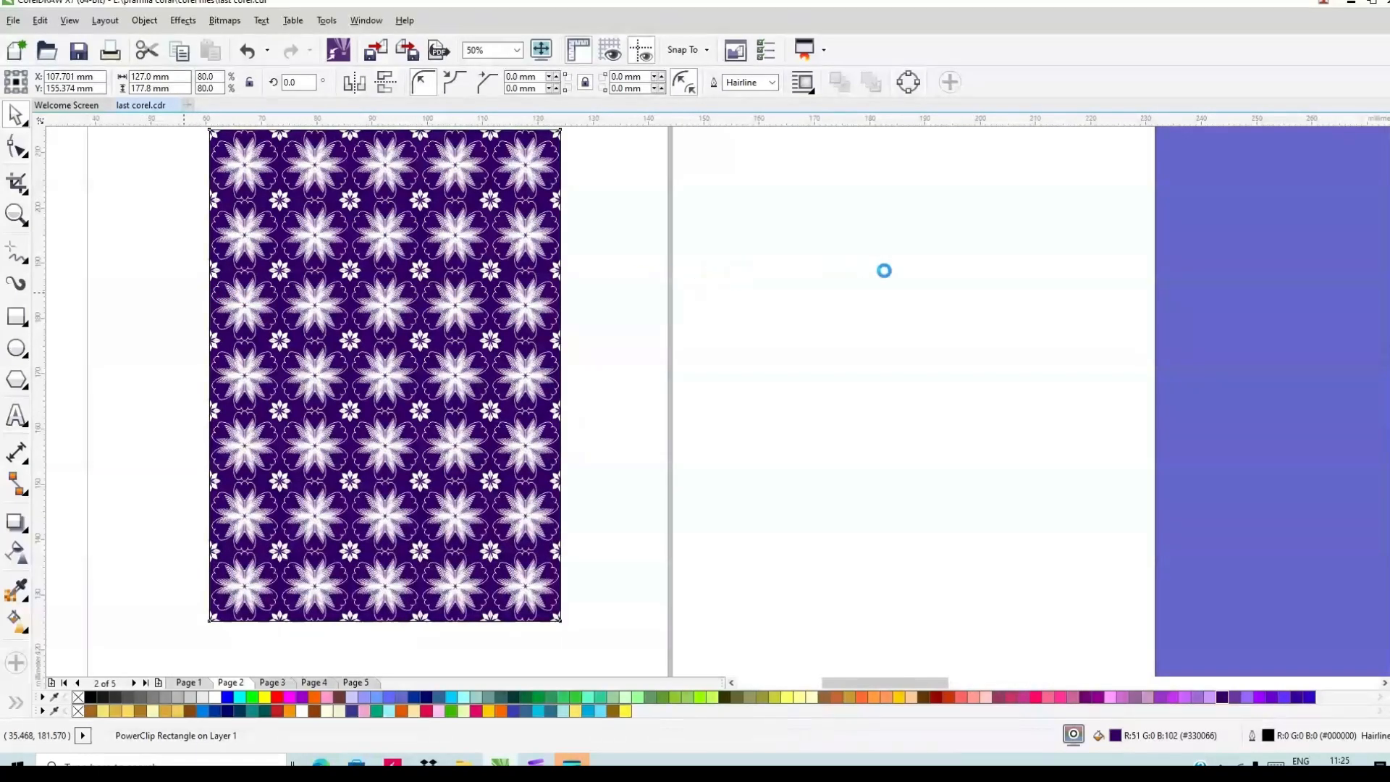
scroll(924, 295, down, 1)
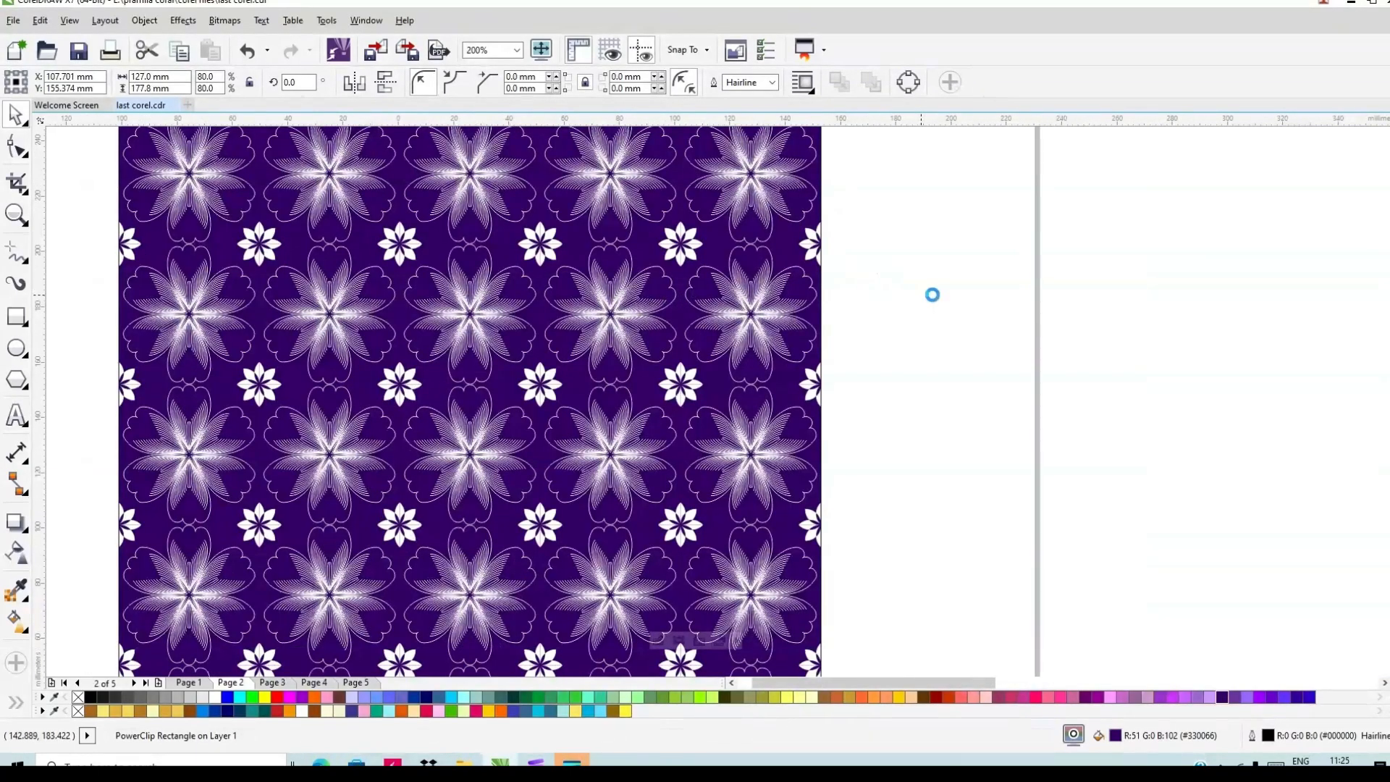
scroll(883, 297, down, 1)
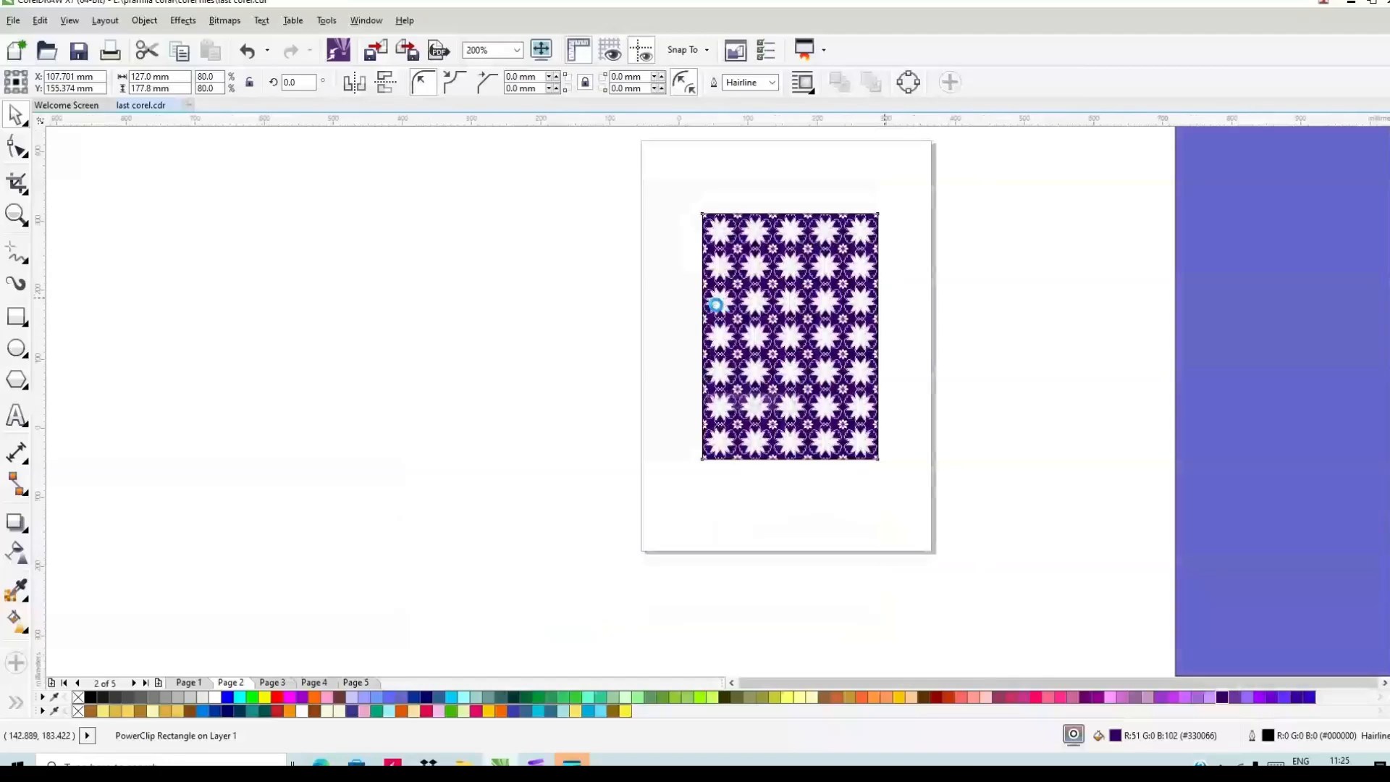
scroll(633, 301, down, 2)
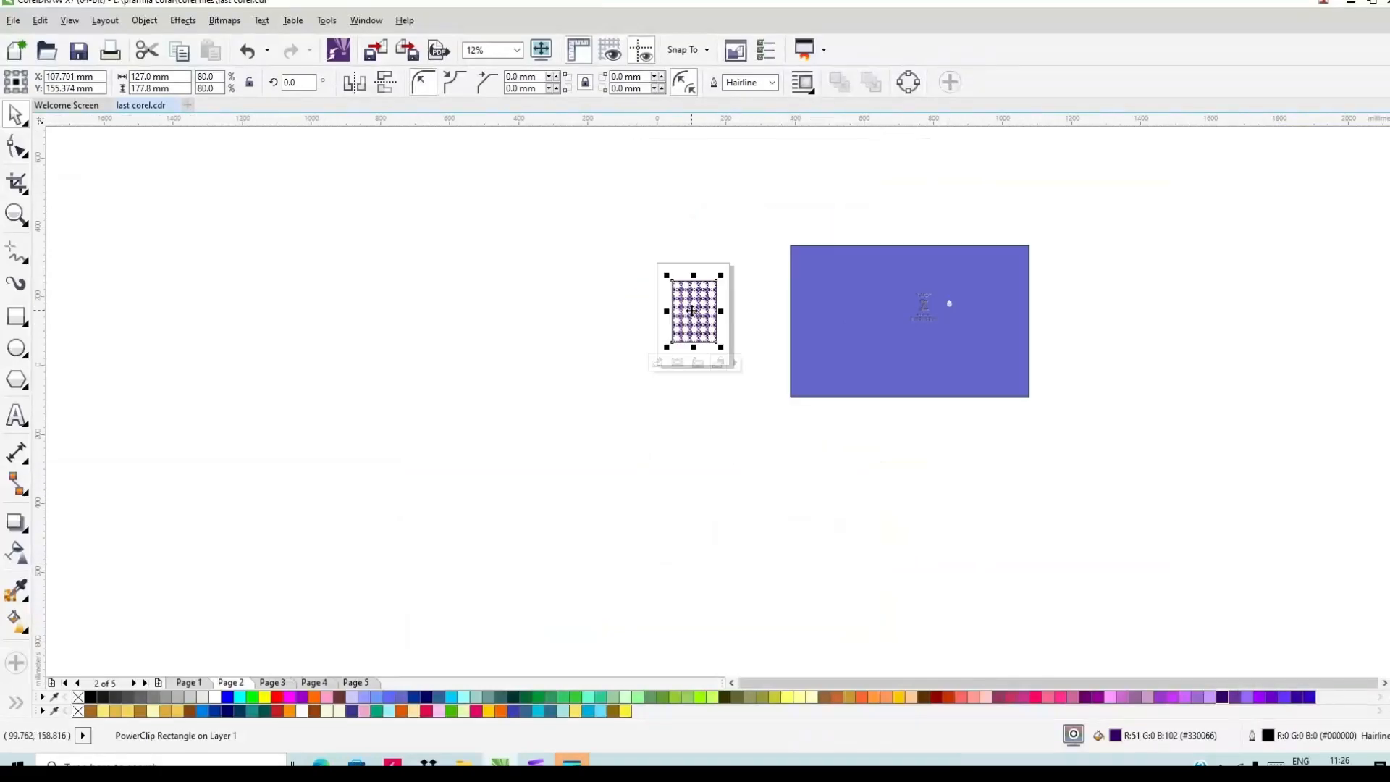
scroll(713, 297, up, 2)
scroll(717, 293, up, 1)
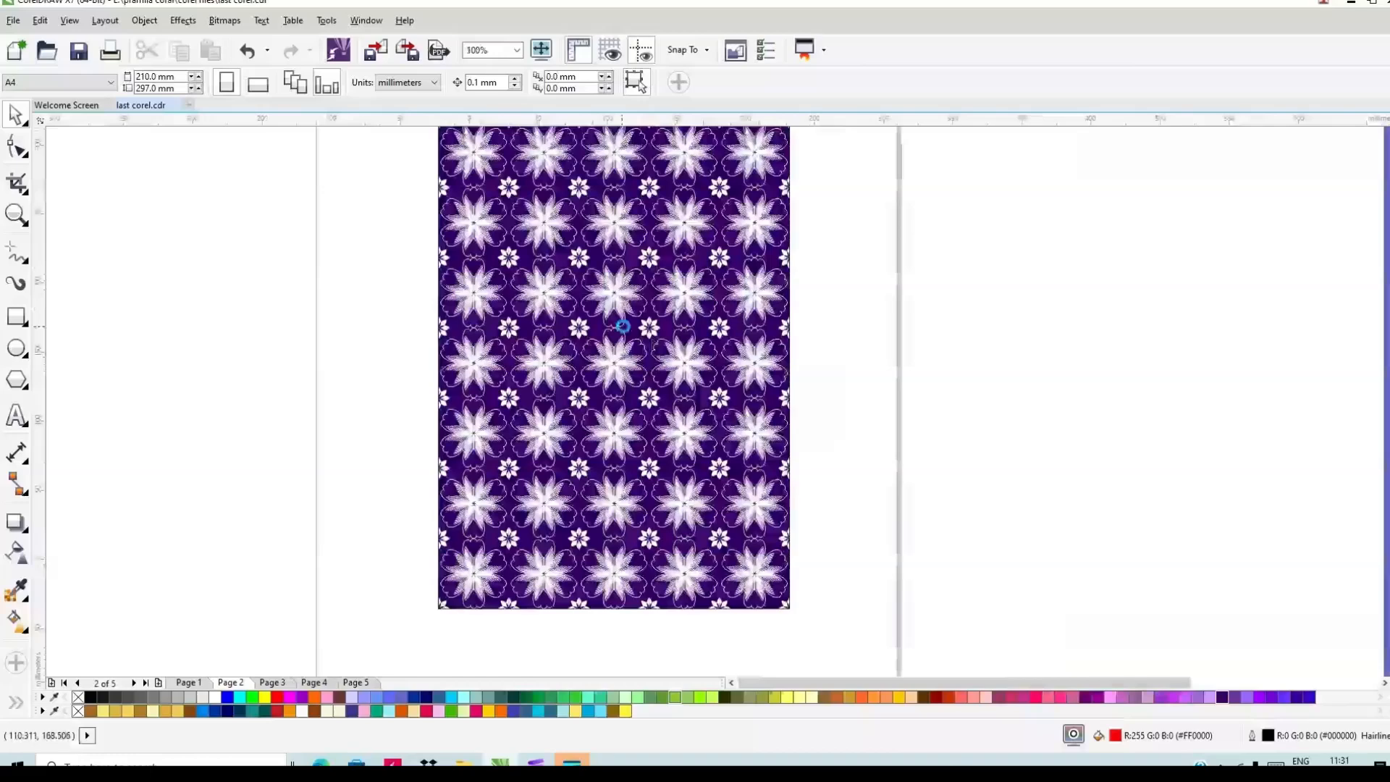
scroll(623, 327, down, 1)
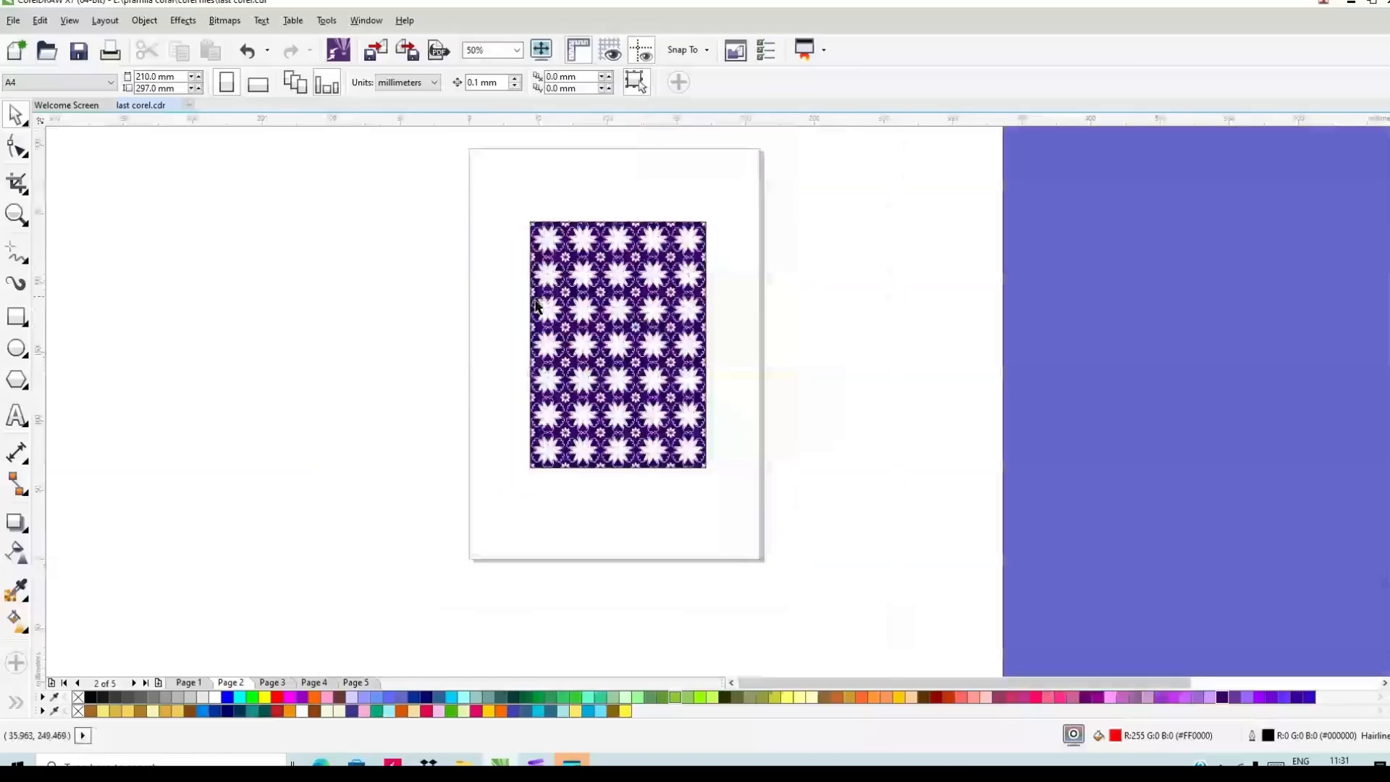
scroll(721, 357, up, 1)
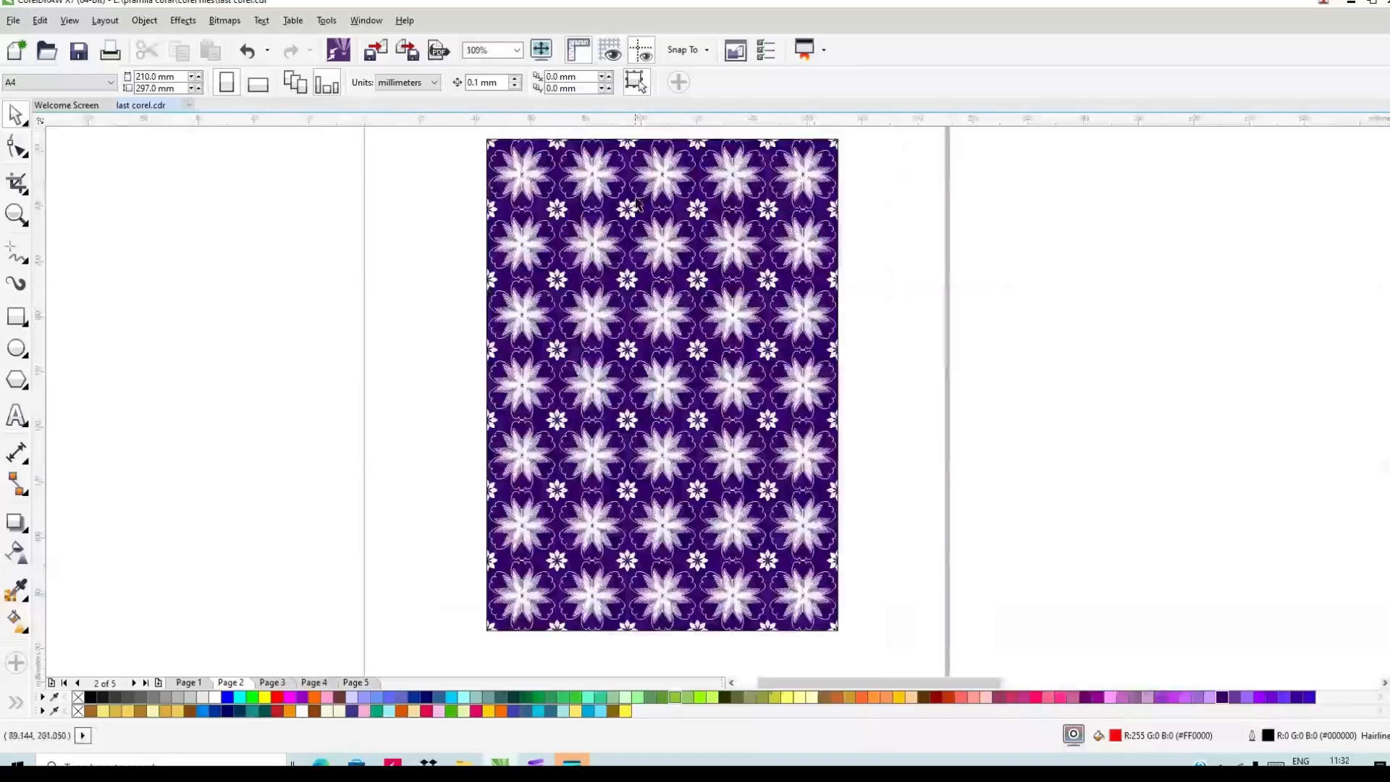
Draw a polygon in the empty area beside the patterned card and set it to 4 sides, about 69 mm wide
click(16, 380)
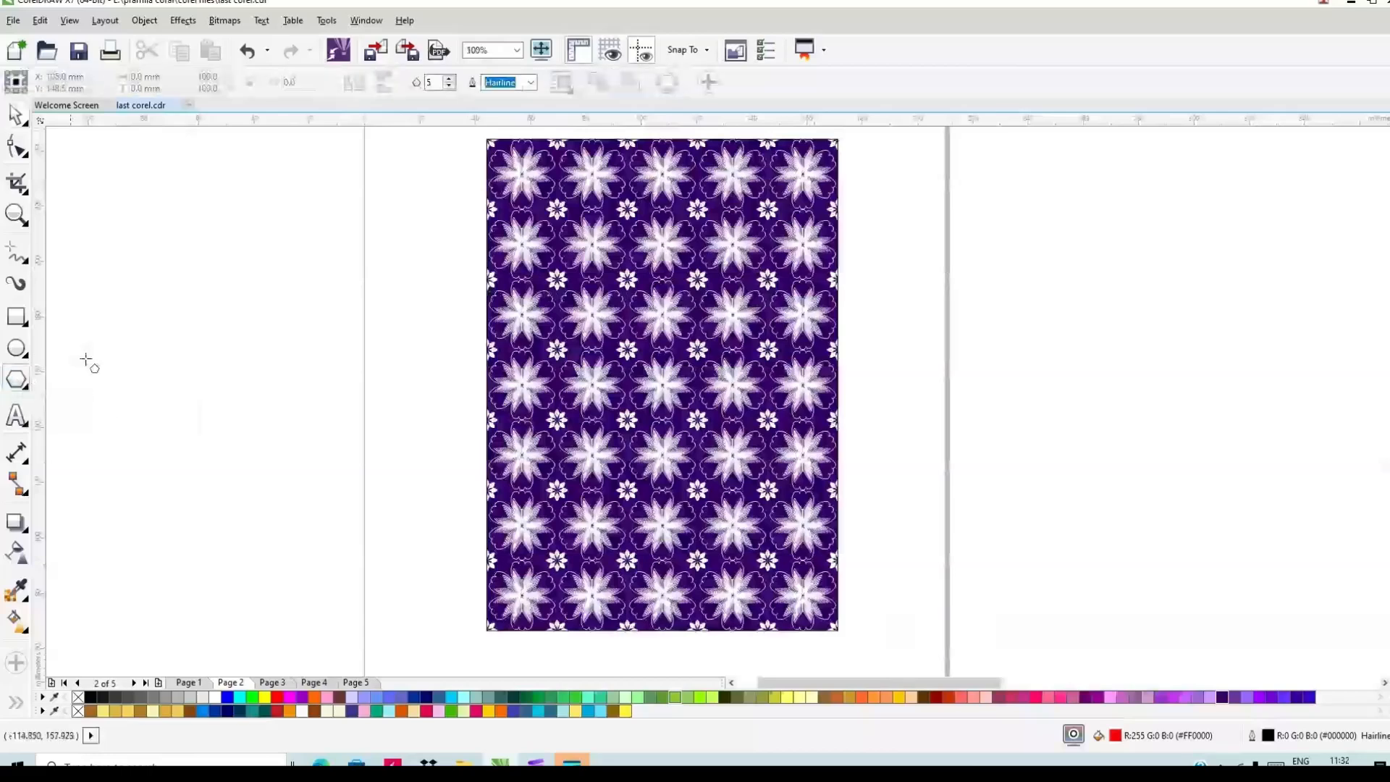
drag(193, 245, 350, 435)
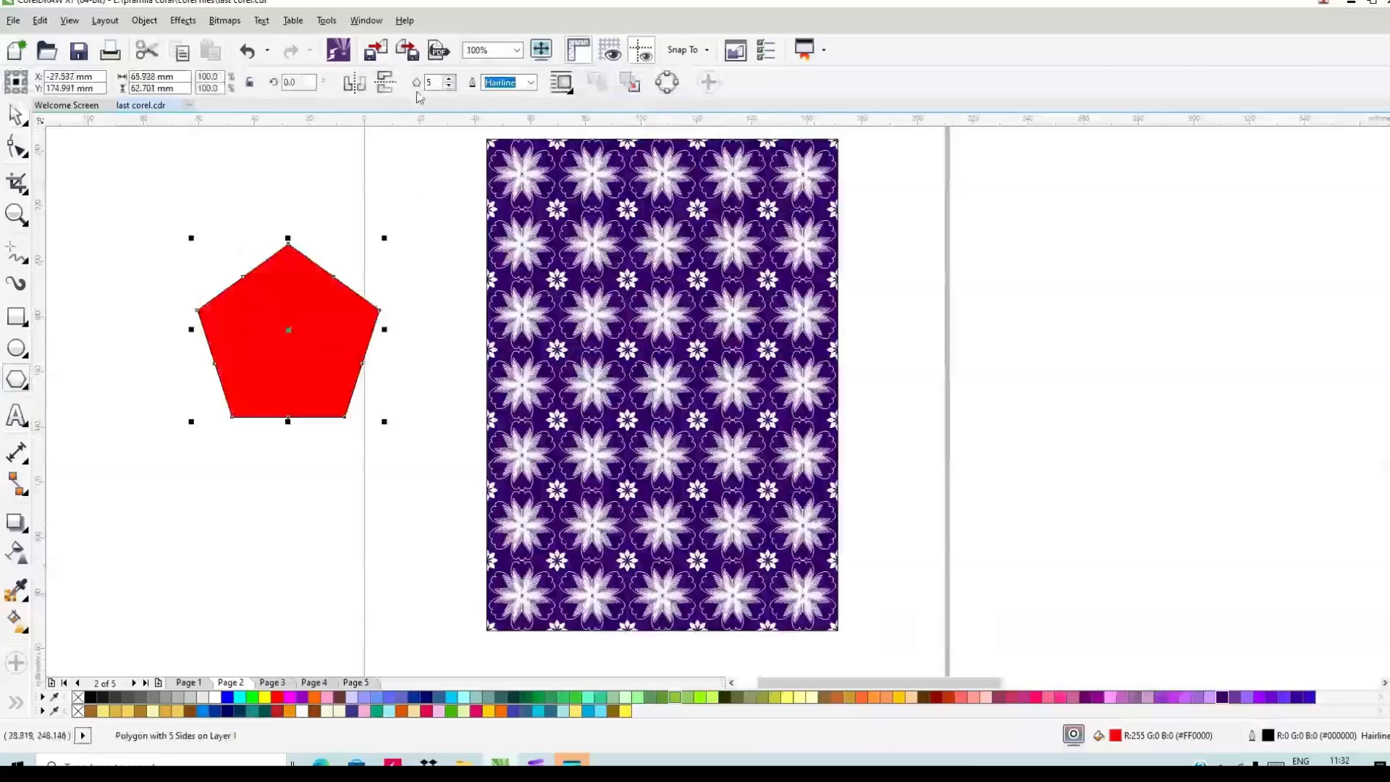
click(449, 87)
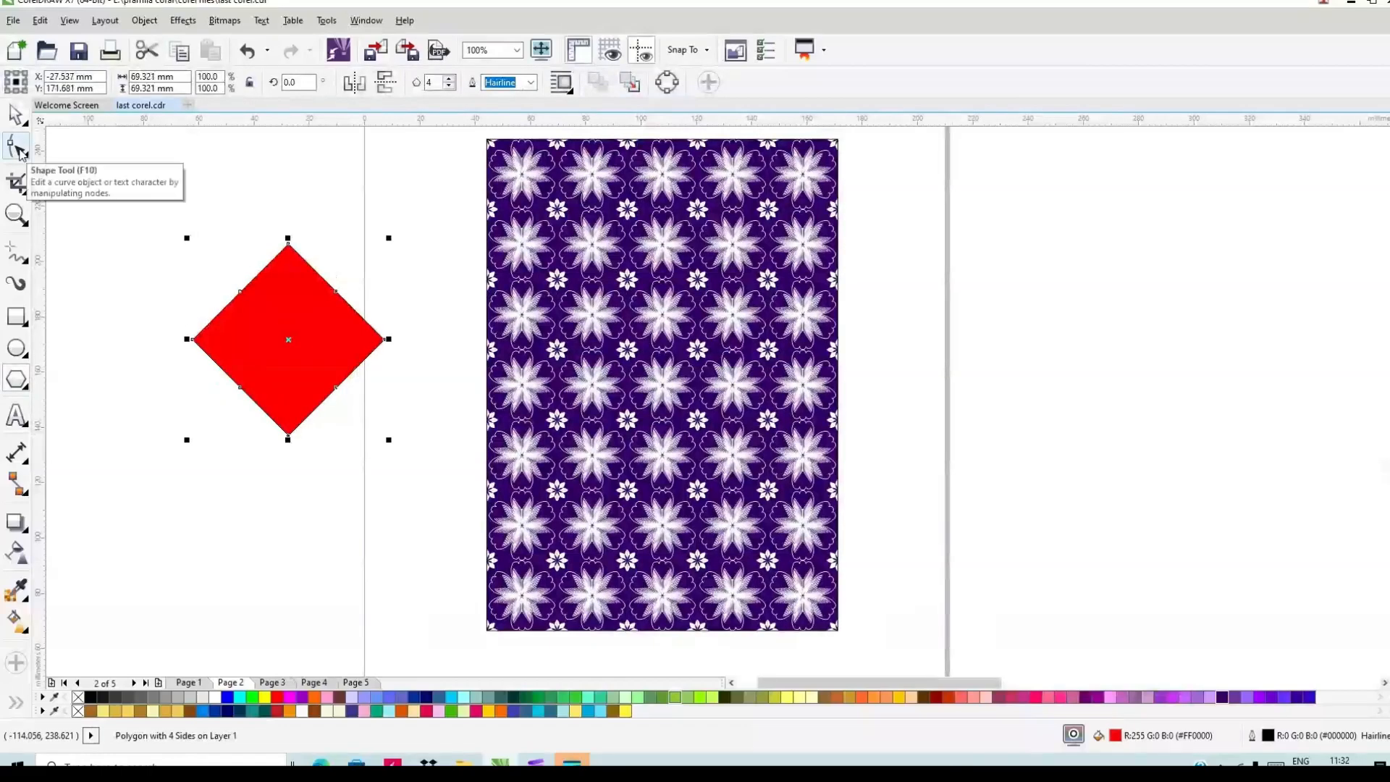
Convert the diamond's sides to curves and pull its top node inward to form a rounded shape with four points, about 54.5 mm wide
click(17, 149)
drag(150, 186, 294, 401)
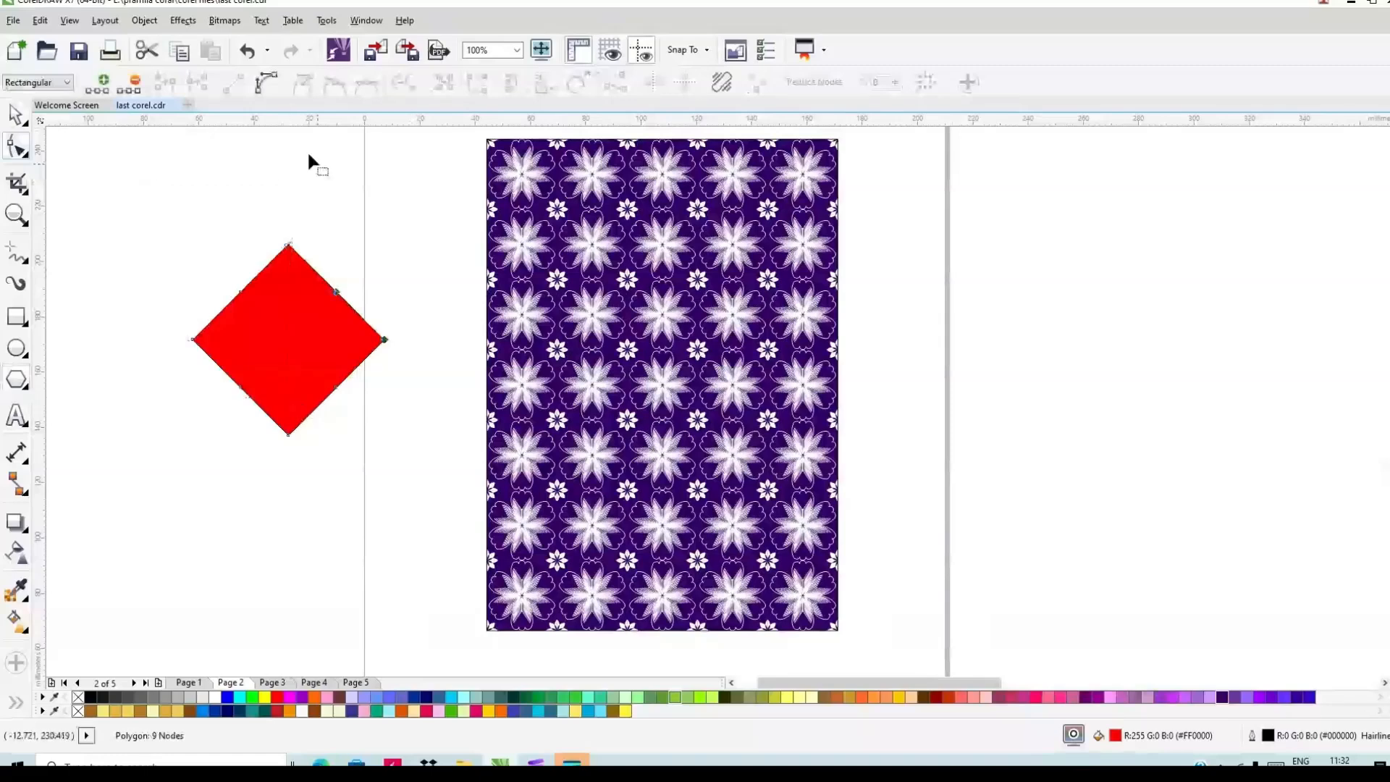
click(266, 85)
click(326, 201)
scroll(265, 280, up, 1)
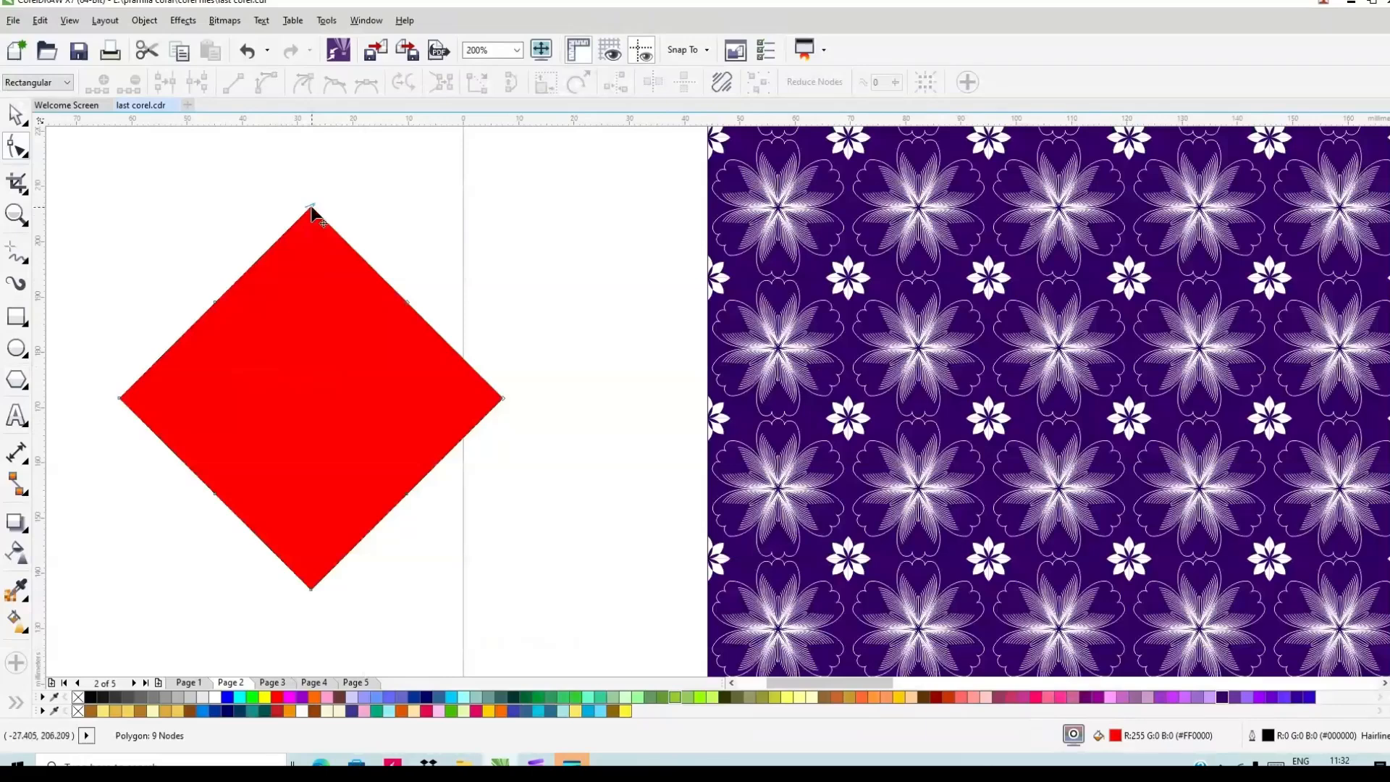
drag(311, 210, 311, 258)
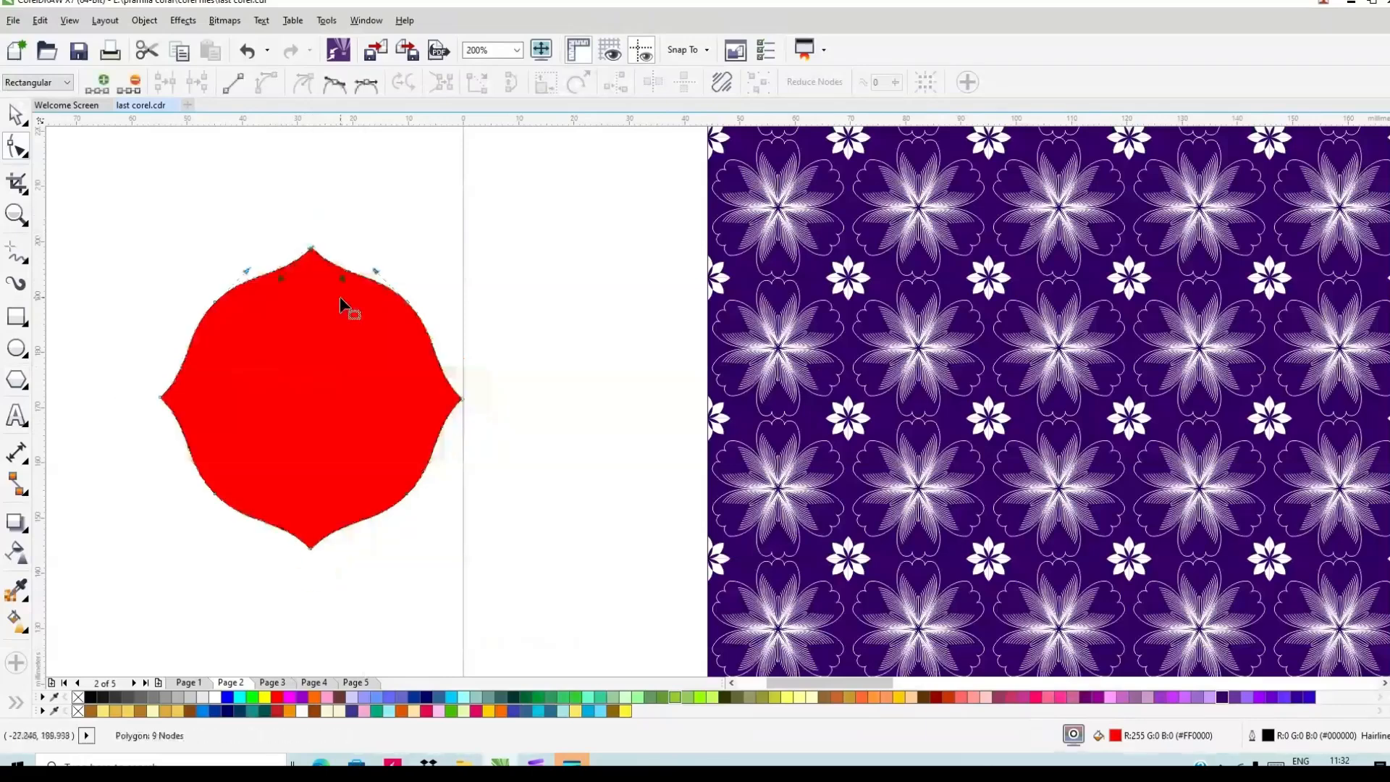
Narrow the red shape symmetrically to about 40 mm wide and overlay a copy of it rotated by 90°
click(16, 115)
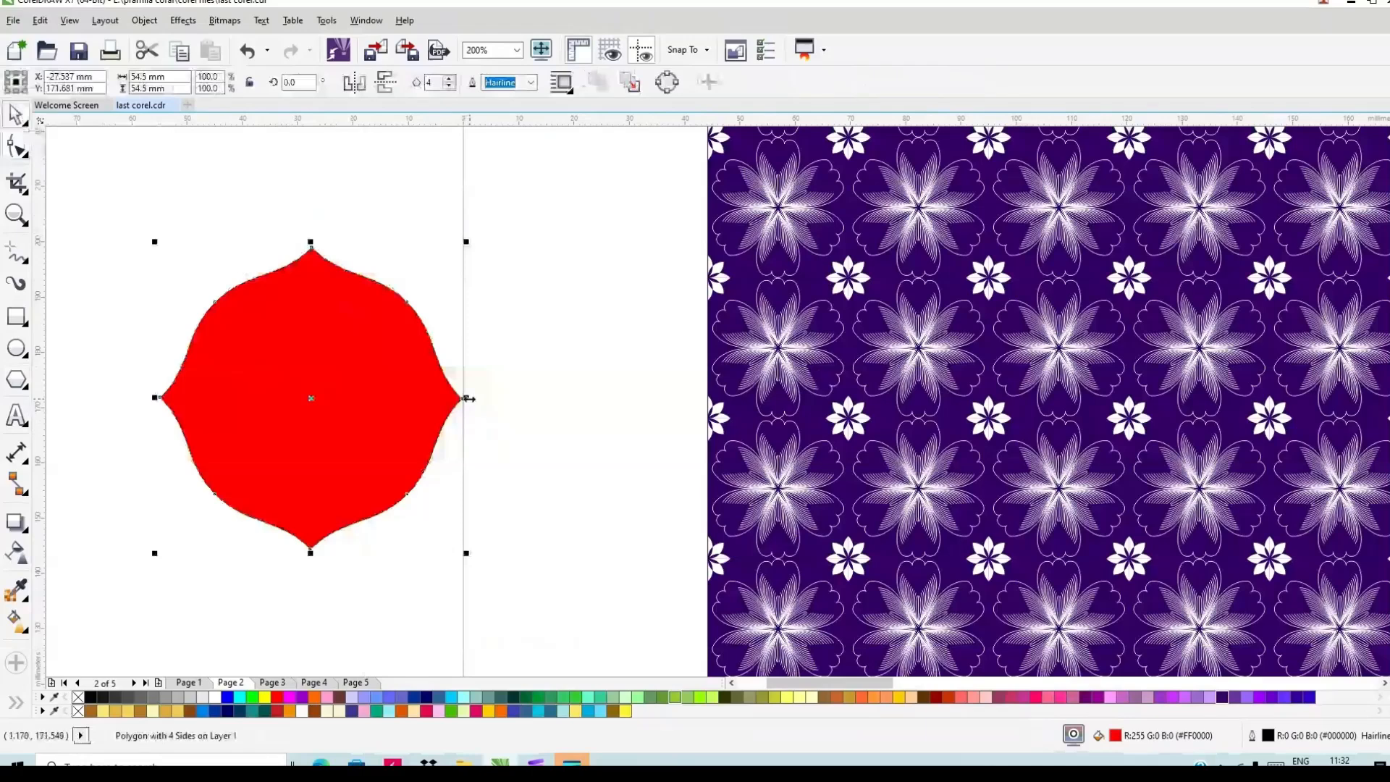
drag(468, 398, 428, 398)
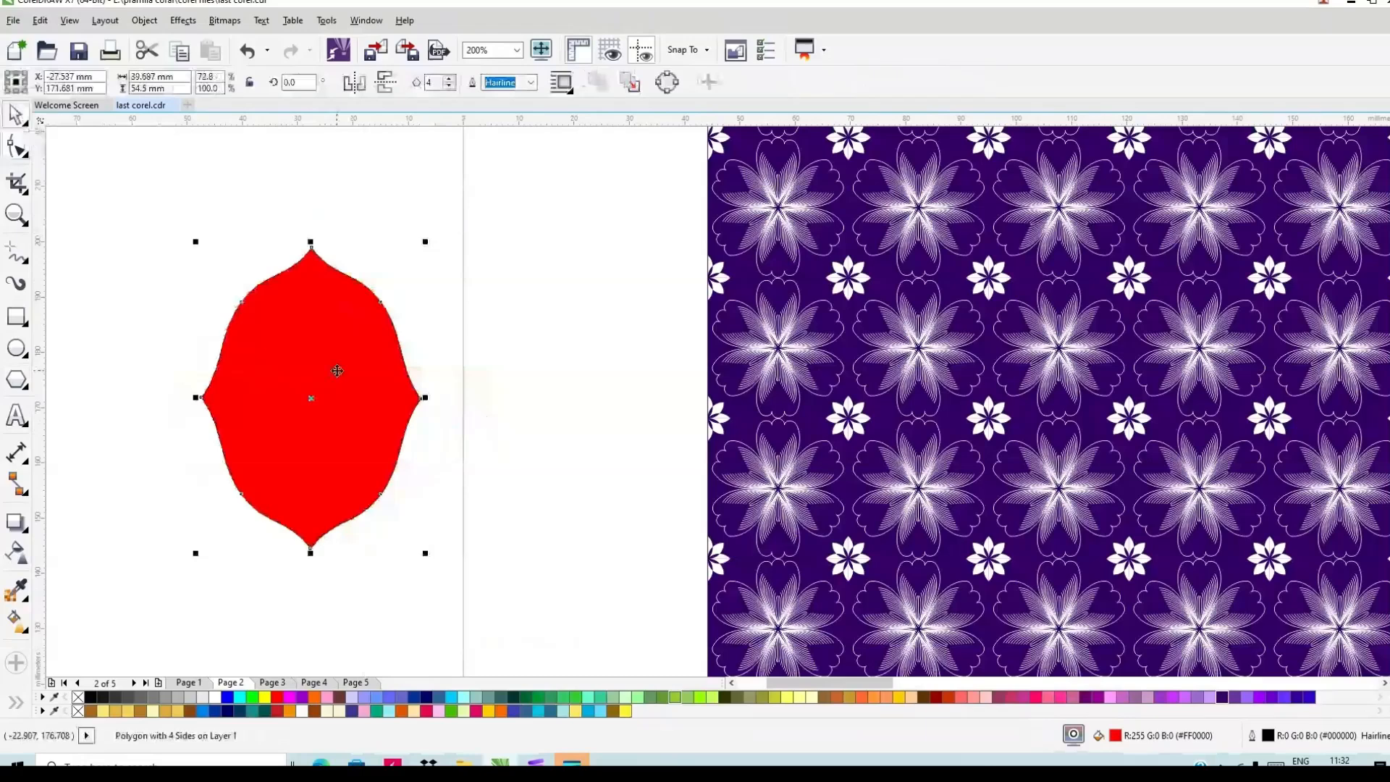
click(308, 81)
text(90)
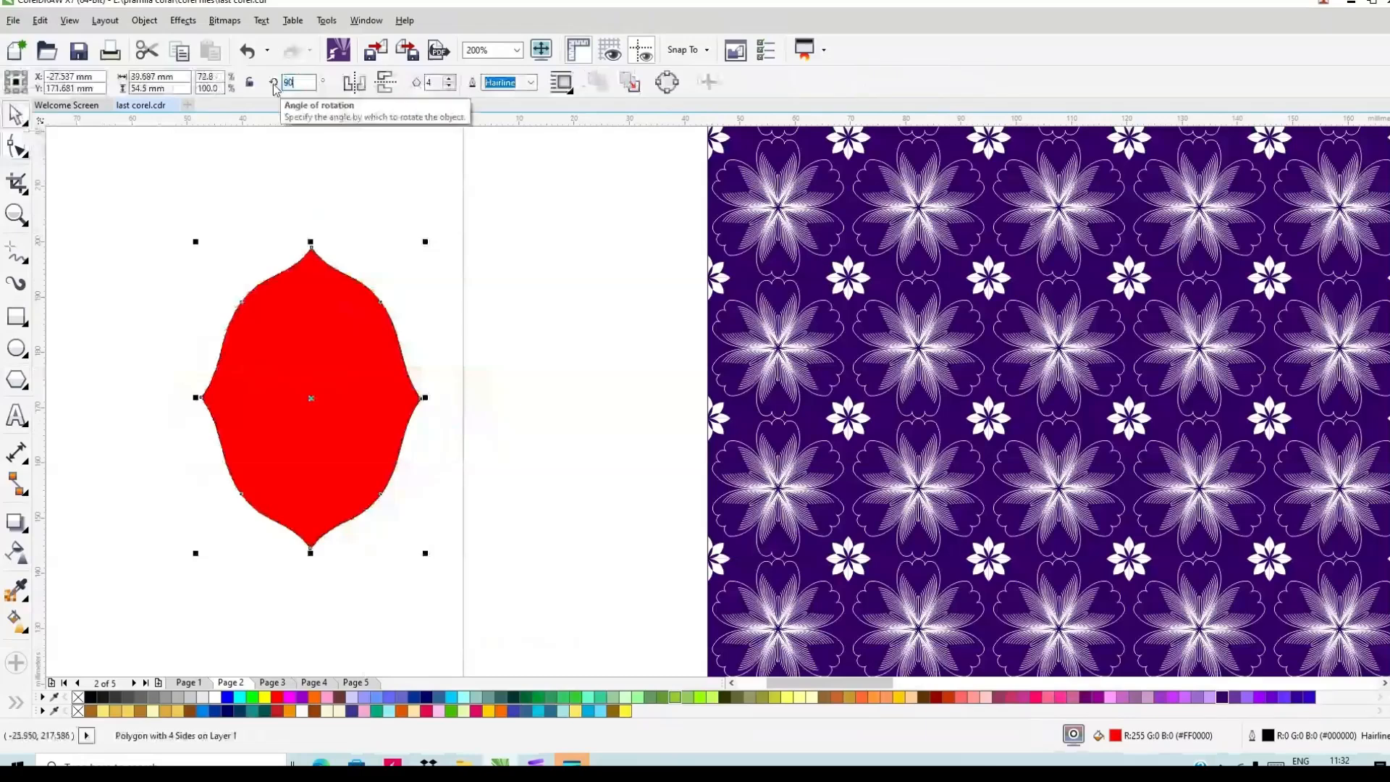
key(Return)
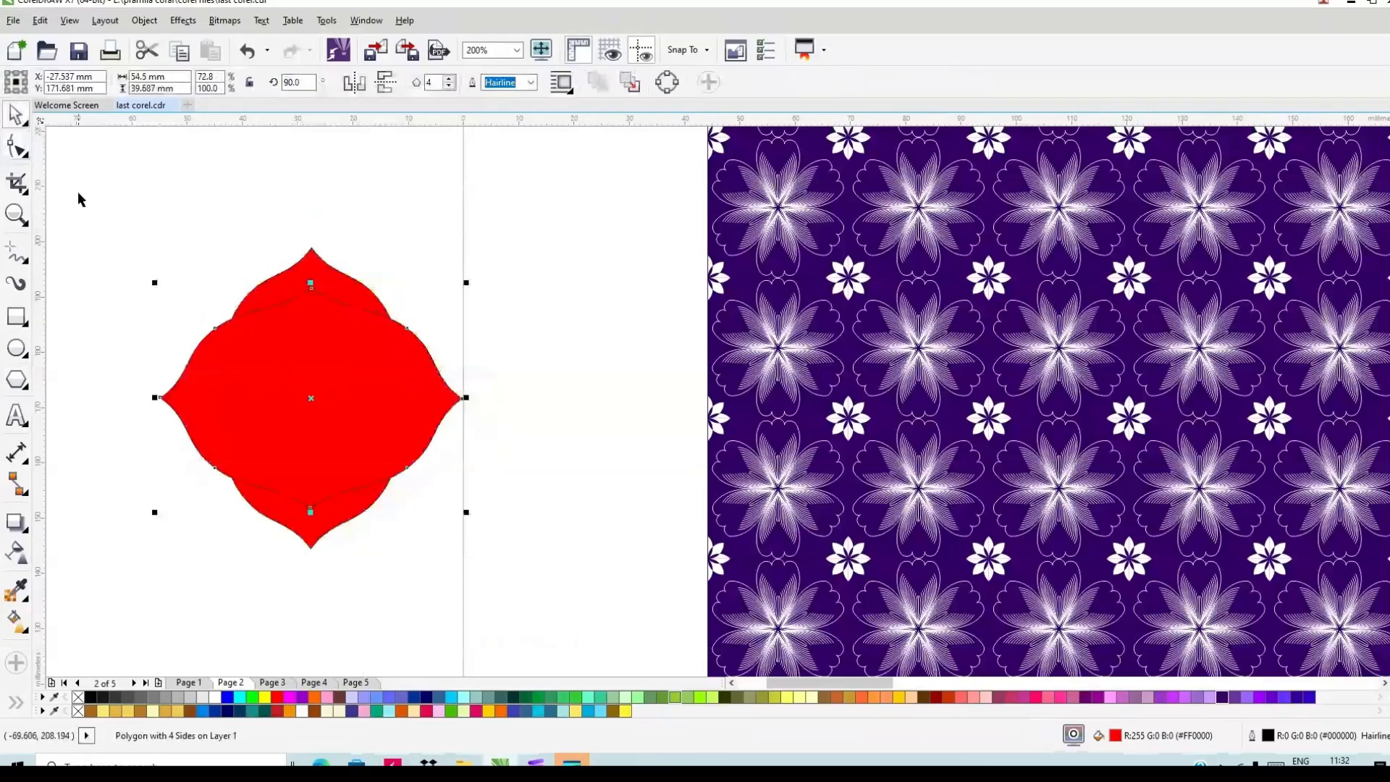
Weld the two overlapping red shapes into one and narrow the result about its centre to about 44 mm wide
drag(76, 191, 466, 595)
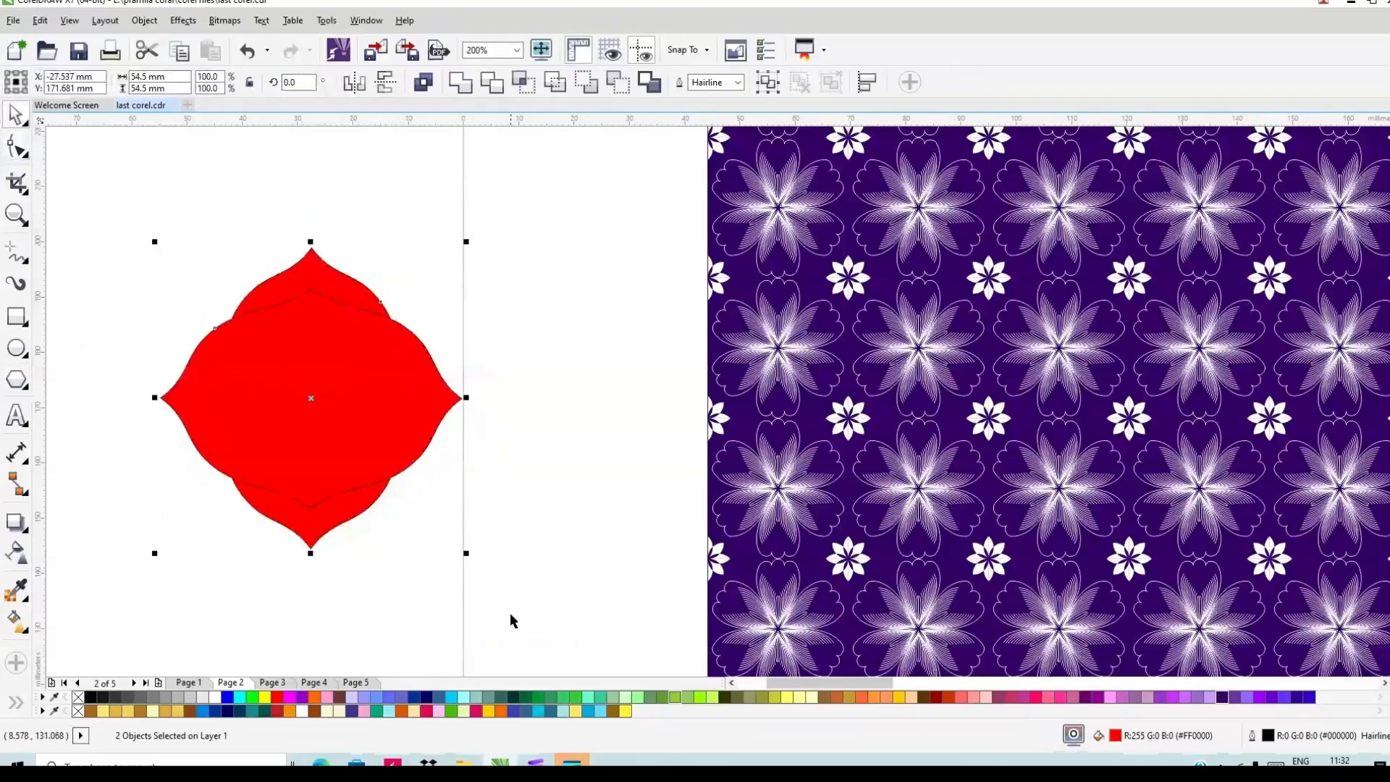
click(461, 84)
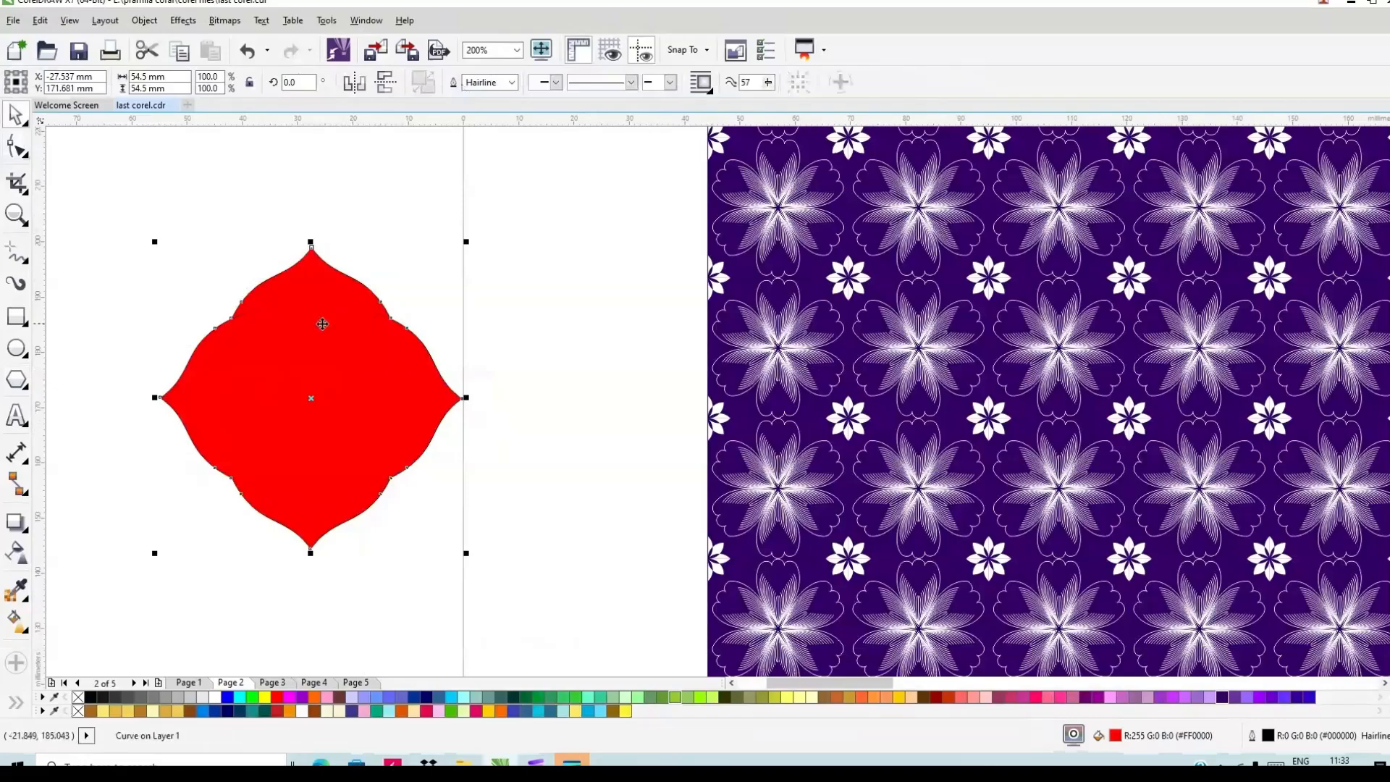
scroll(370, 338, down, 1)
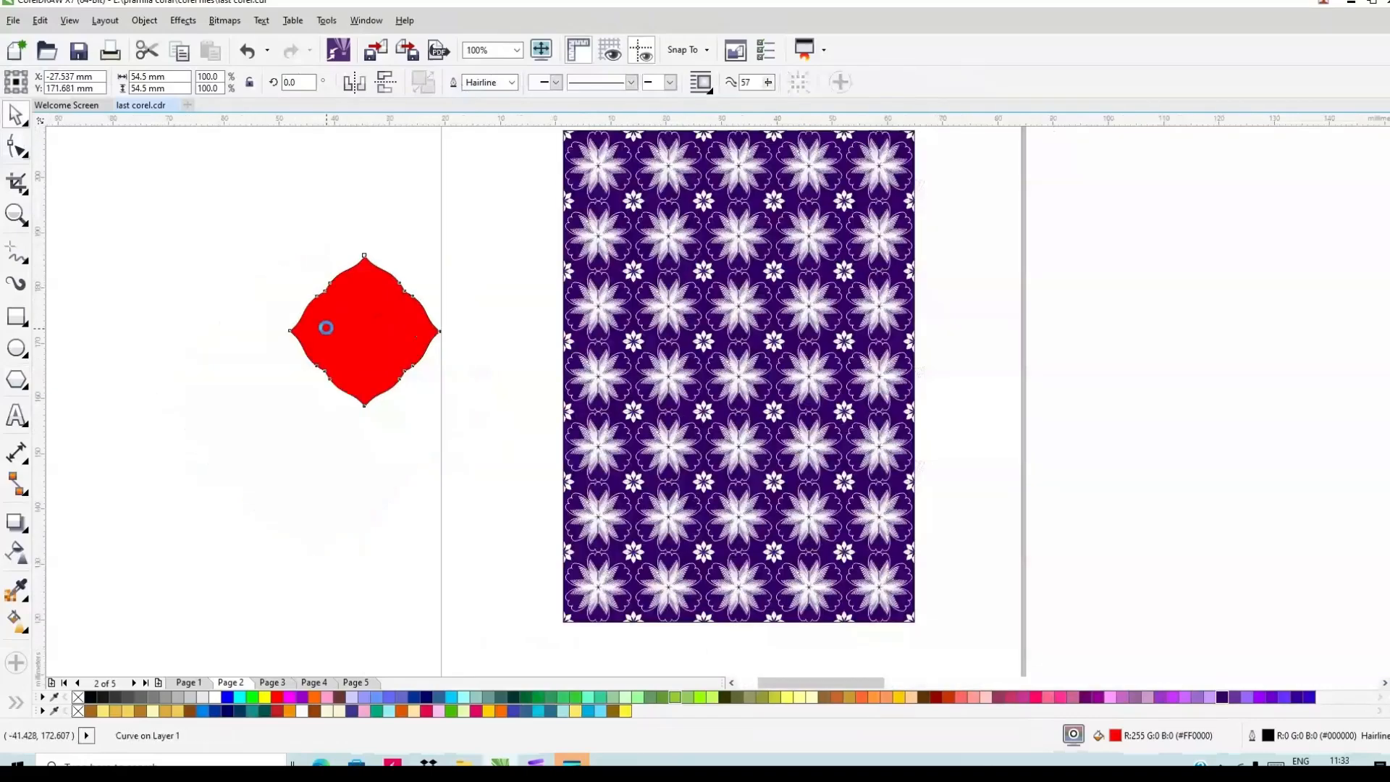
scroll(326, 328, up, 1)
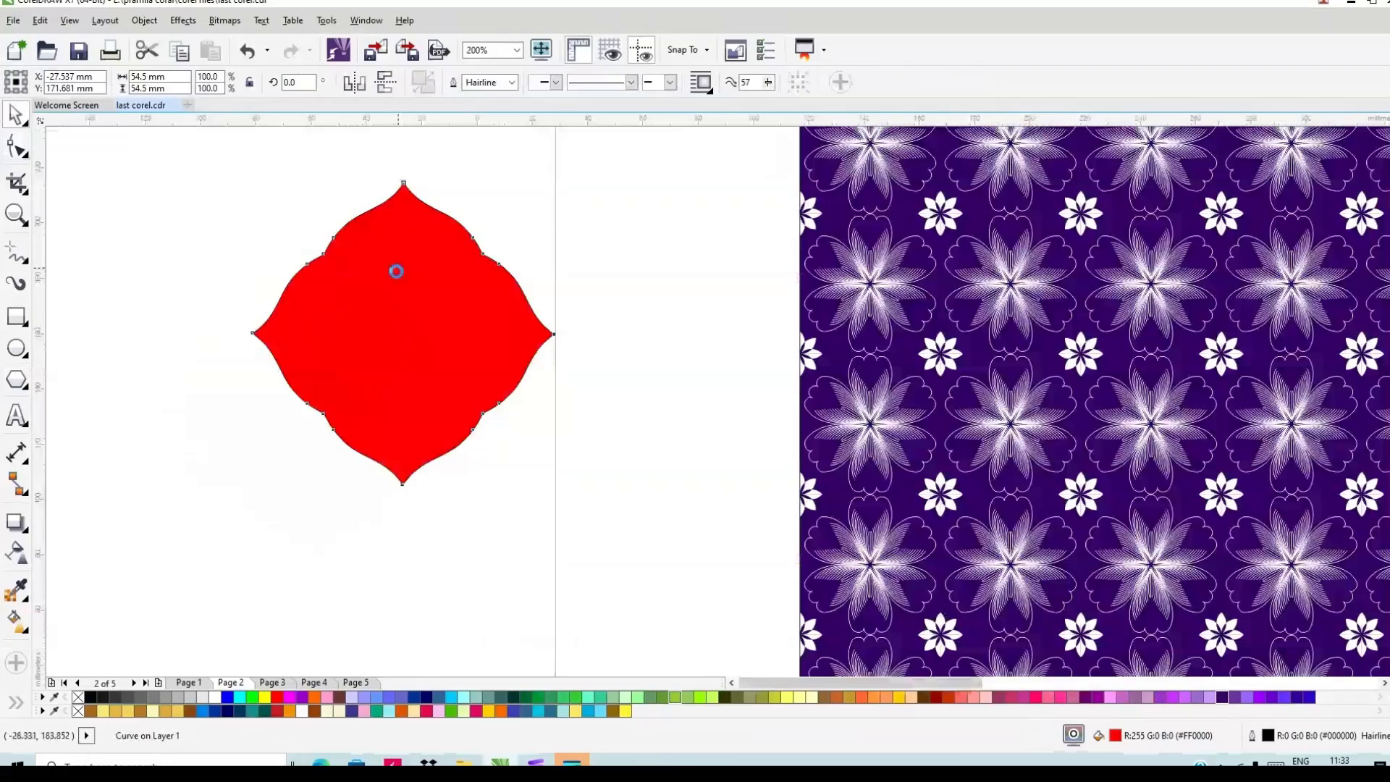
scroll(396, 271, down, 1)
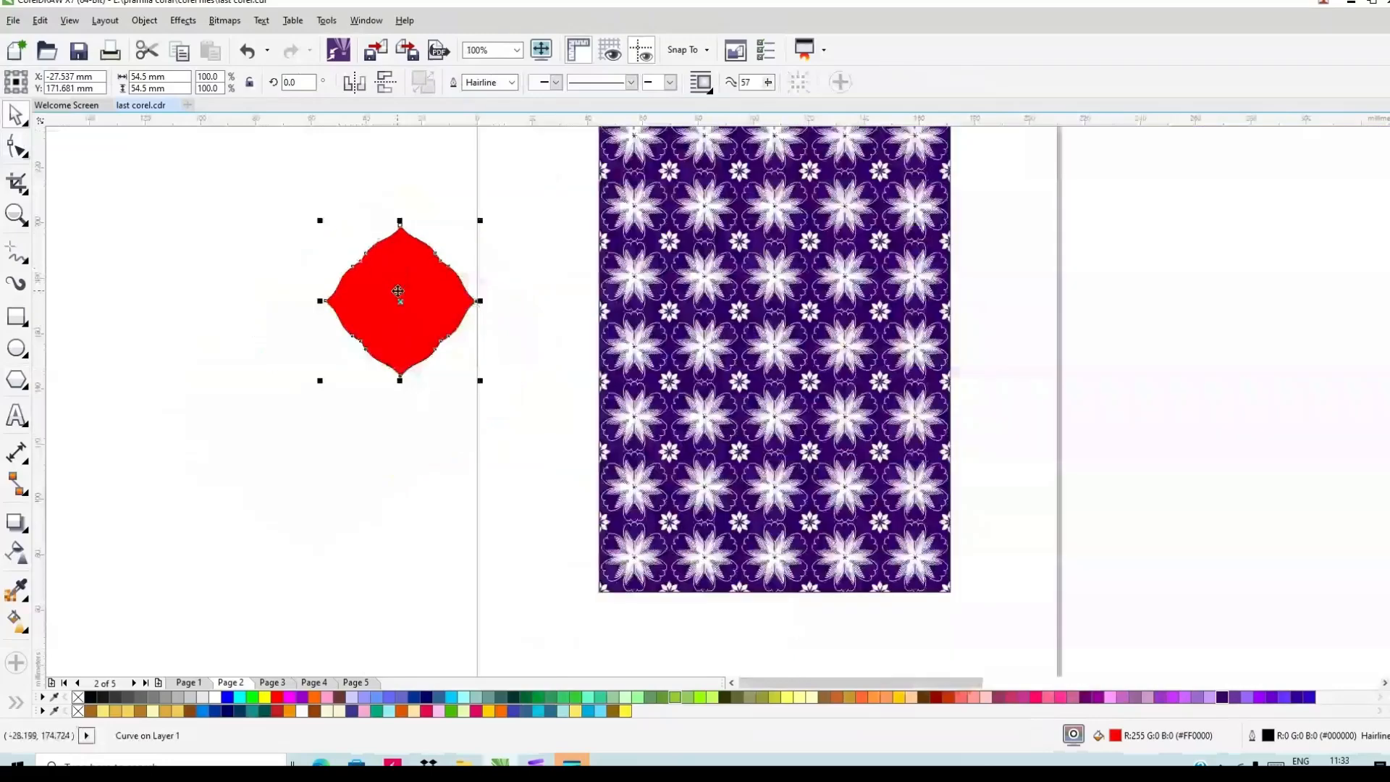
scroll(398, 291, up, 1)
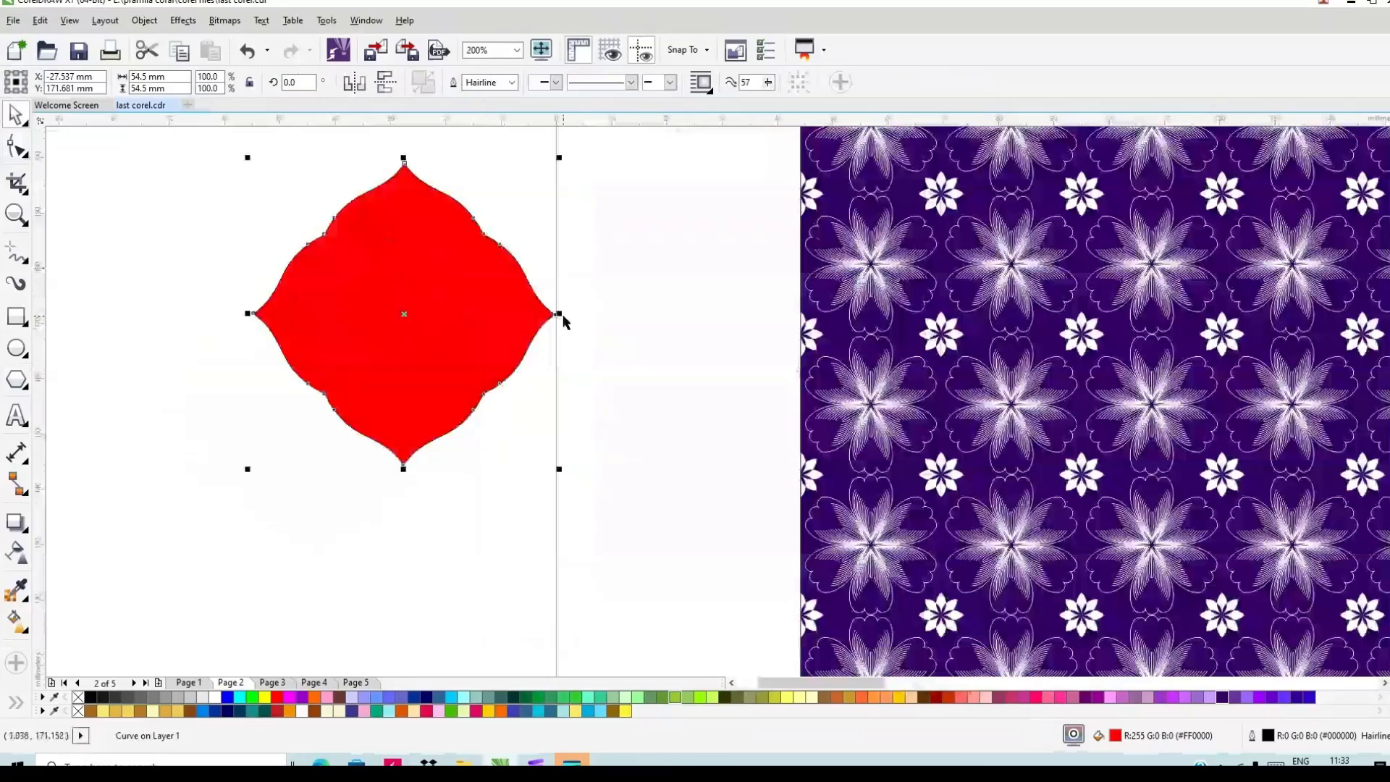
drag(561, 314, 531, 312)
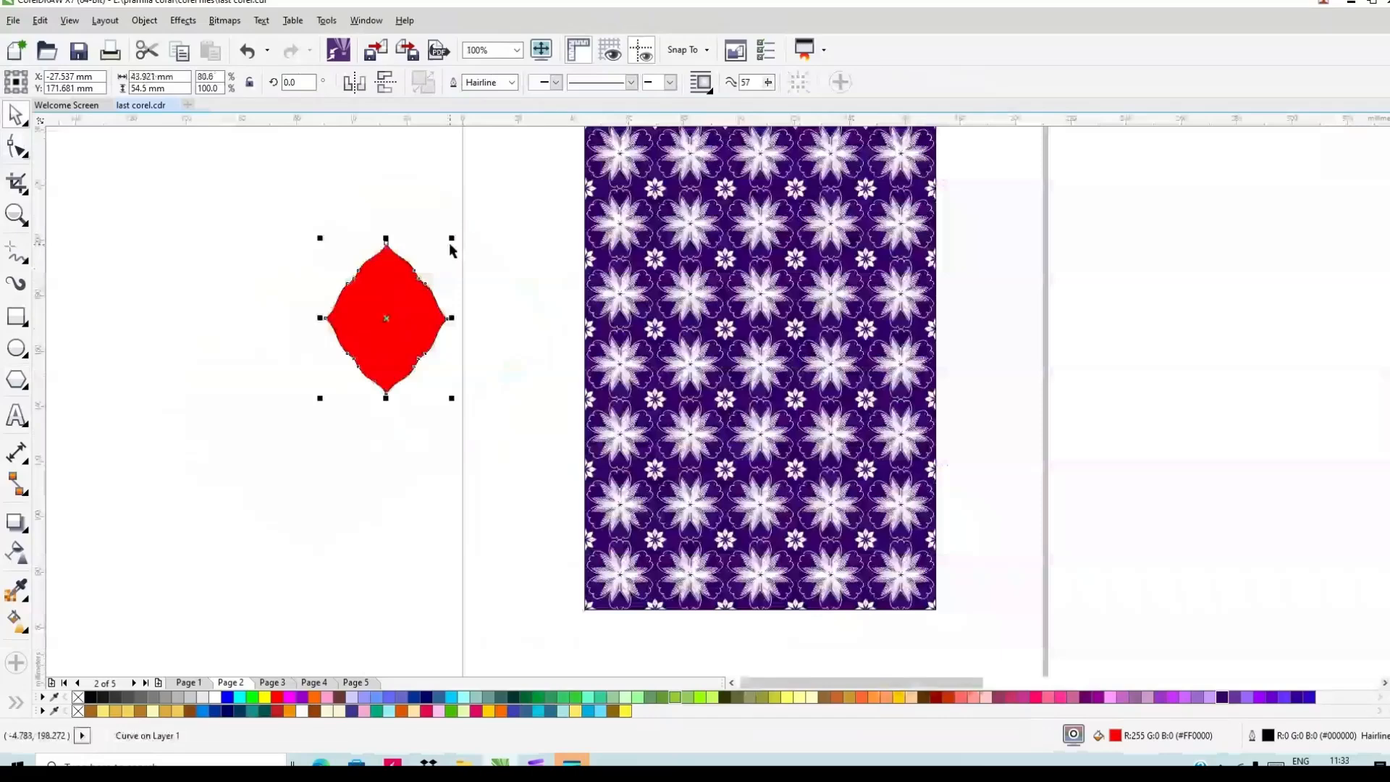
Enlarge the red ornamental shape to about 135 mm wide by 167 mm high and centre it on the patterned card
scroll(451, 250, down, 1)
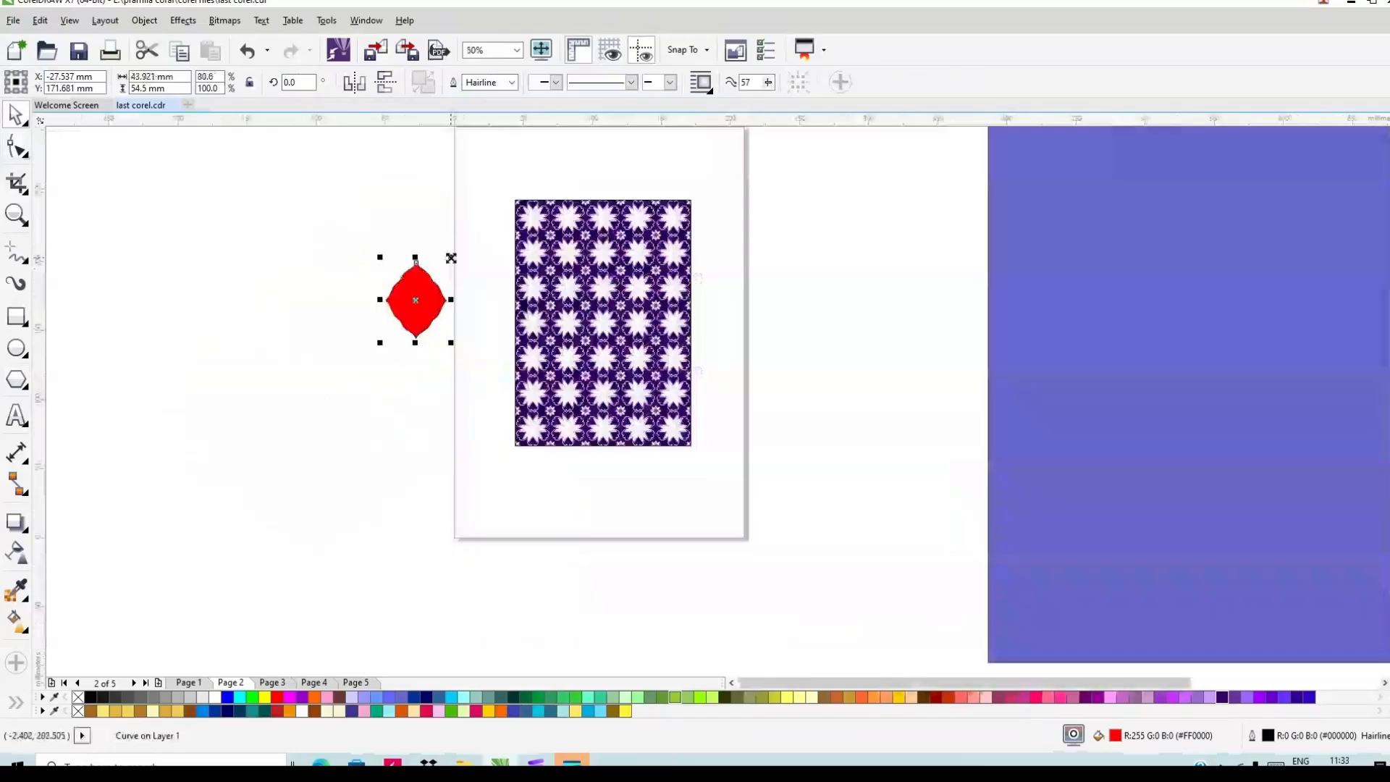
drag(450, 259, 513, 178)
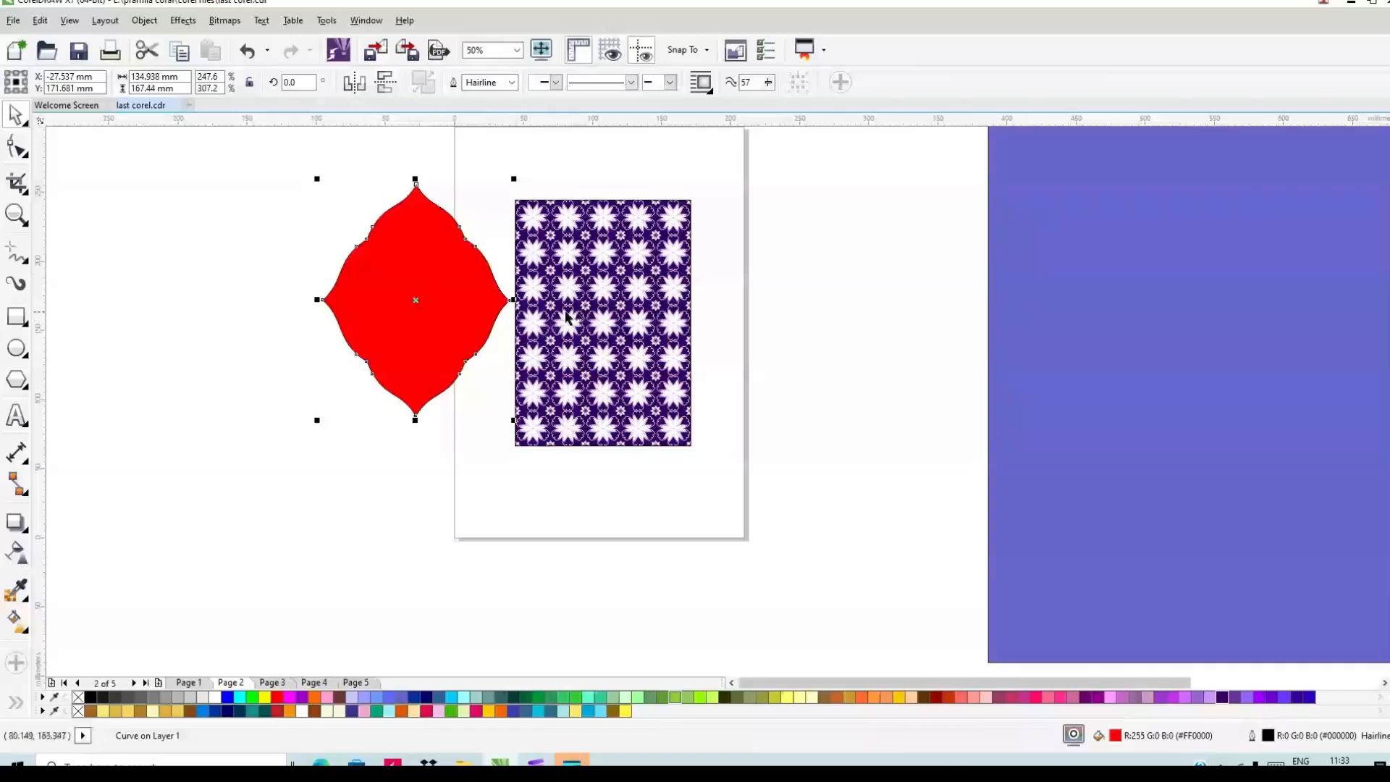
shift+click(624, 308)
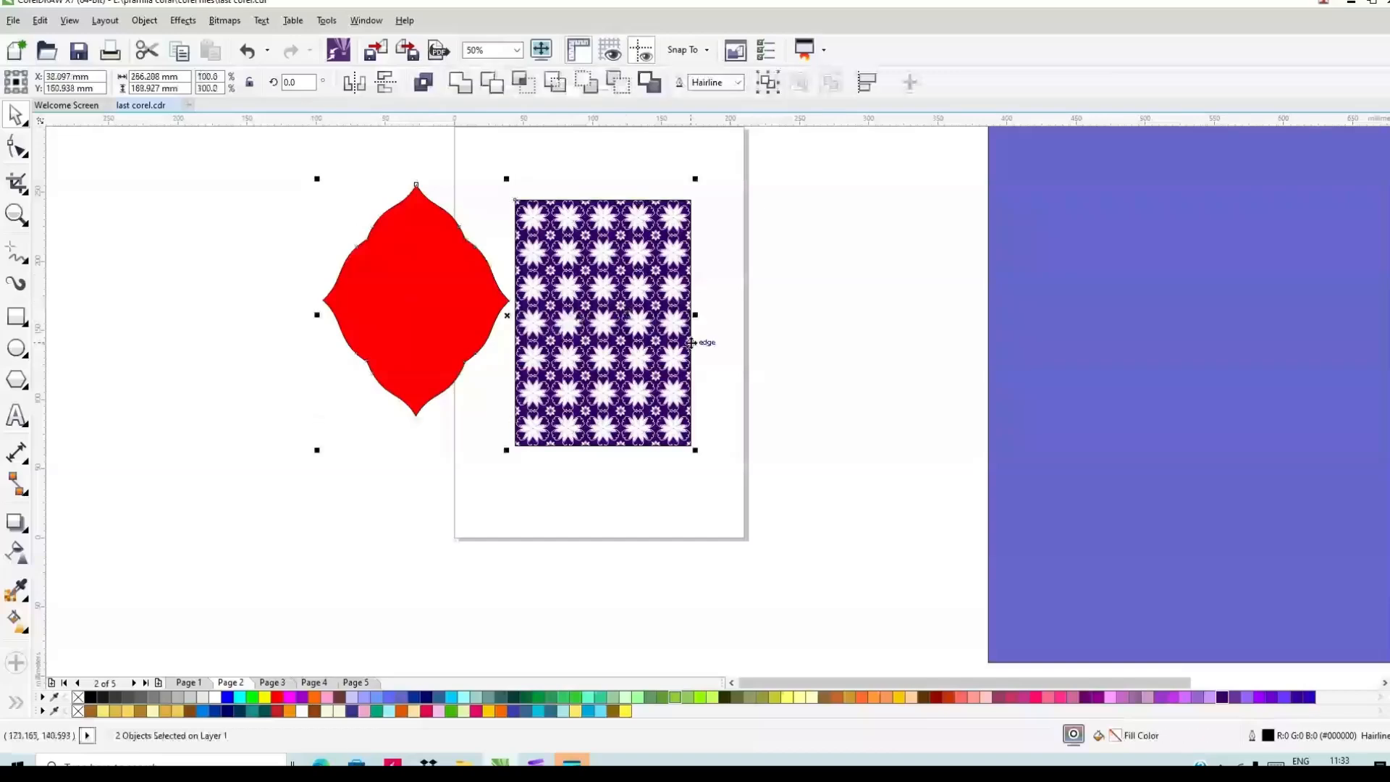
drag(691, 342, 690, 342)
key(e)
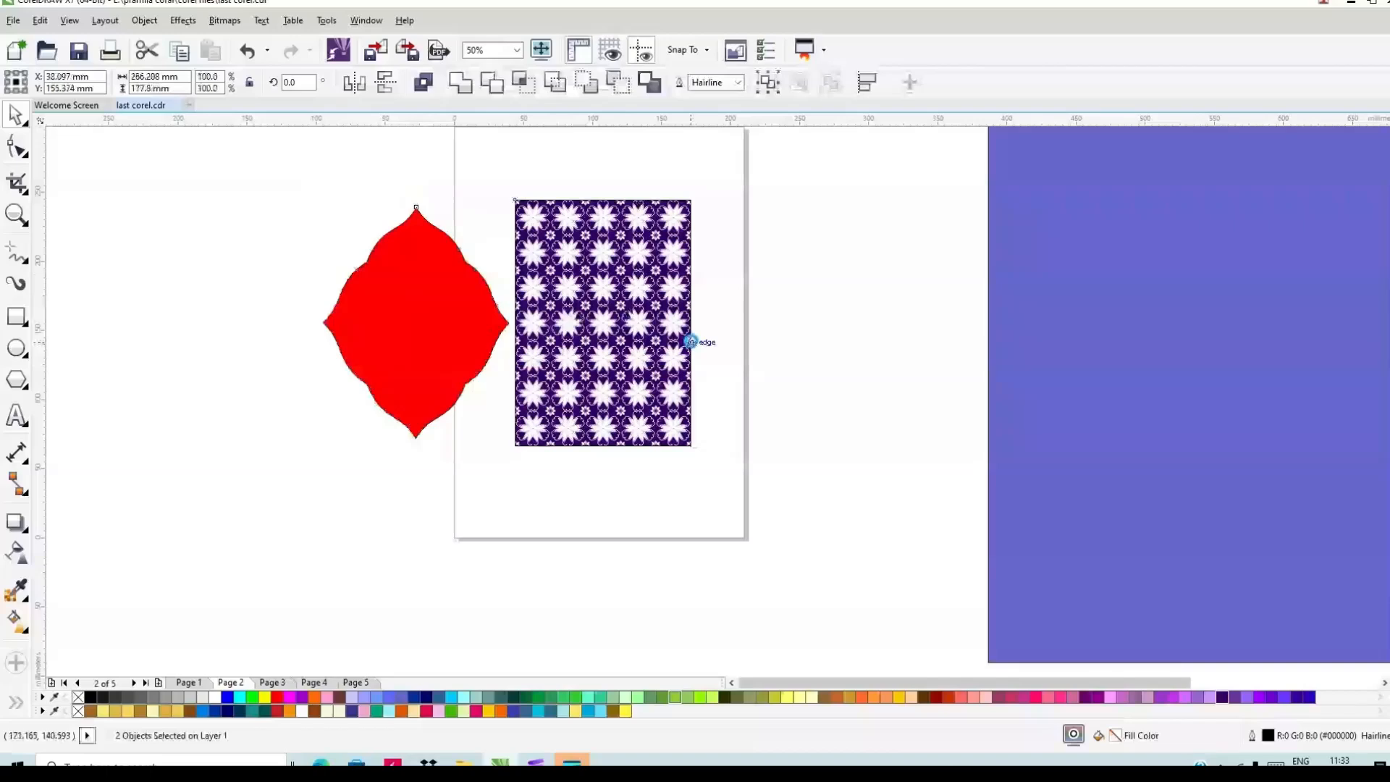
key(c)
Shrink the red ornamental shape about its centre to about 118 mm wide by 159 mm high, inside the card's edges
scroll(595, 283, up, 2)
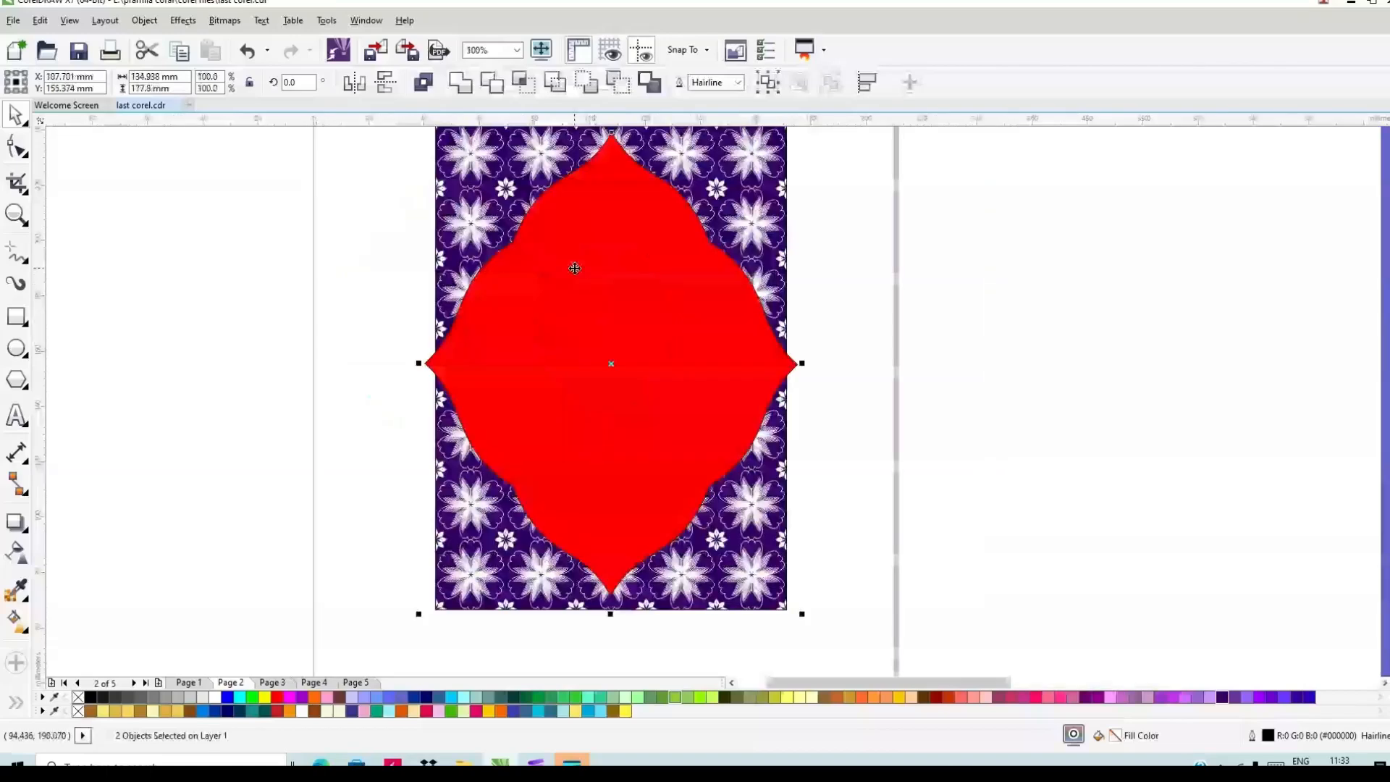
scroll(610, 339, down, 2)
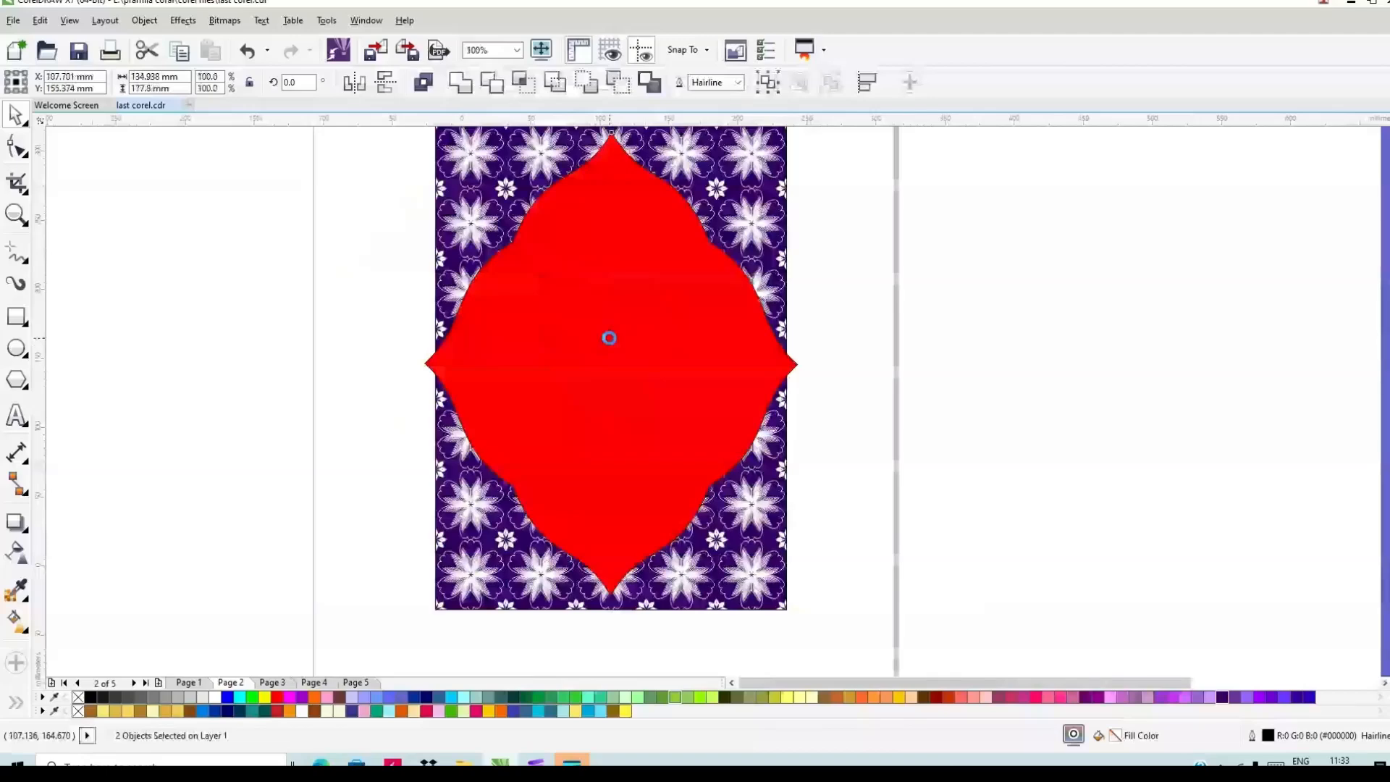
scroll(609, 338, down, 2)
scroll(616, 333, up, 2)
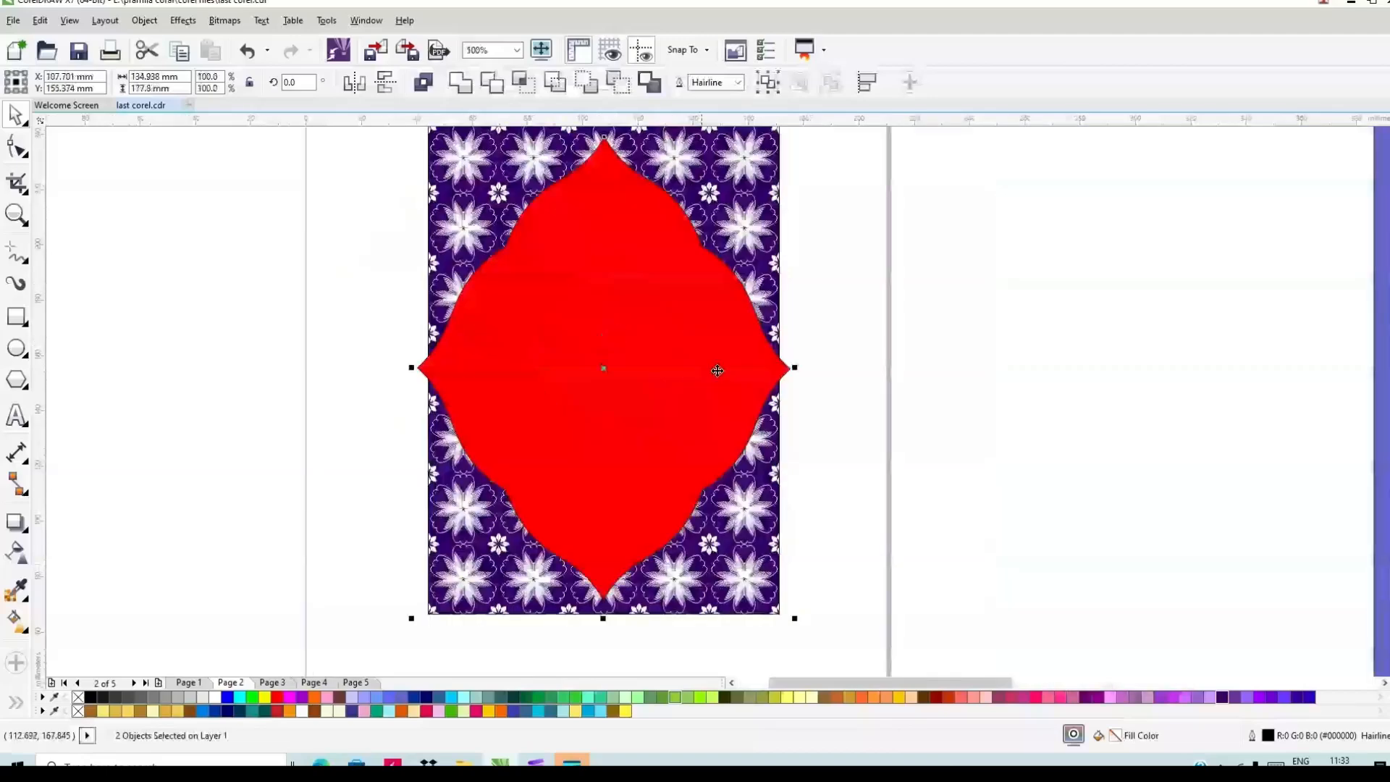
click(670, 370)
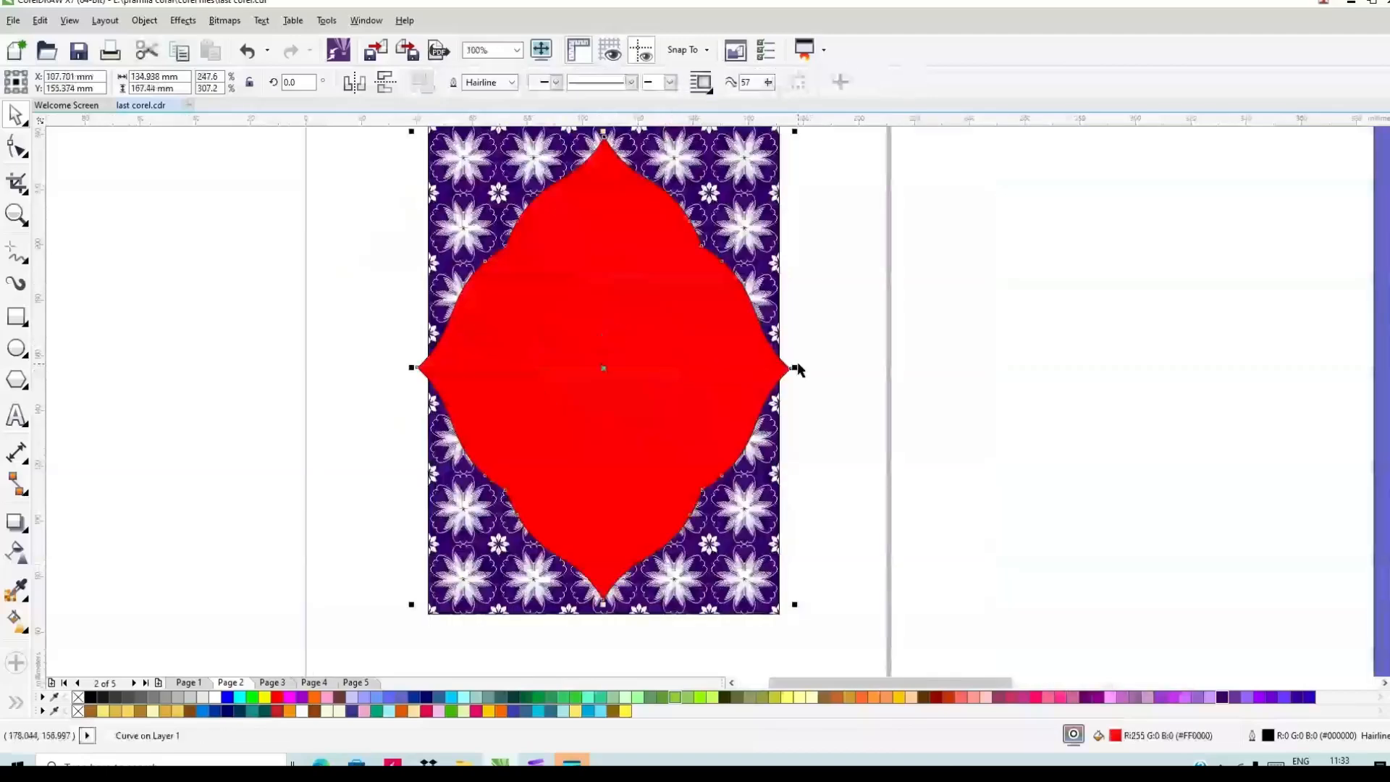
drag(795, 369, 780, 369)
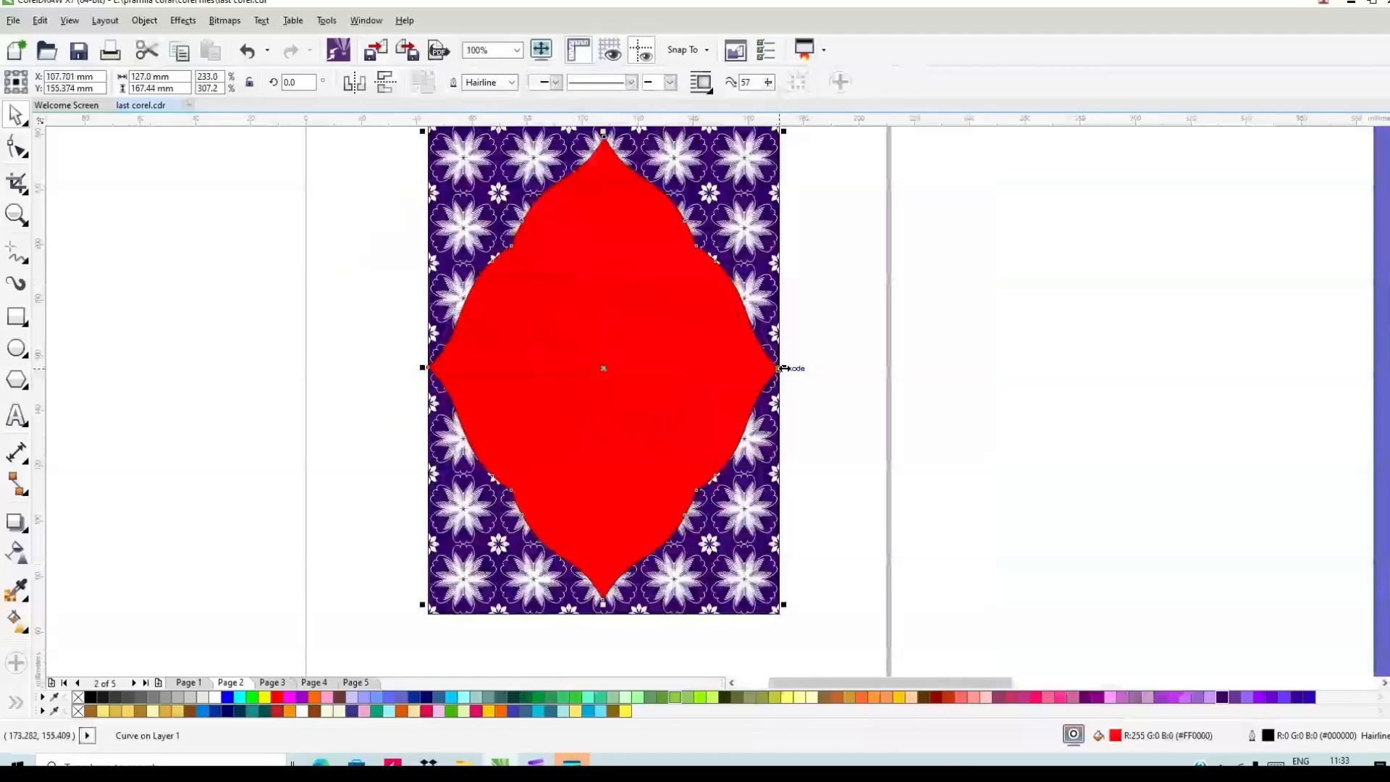
drag(784, 368, 771, 369)
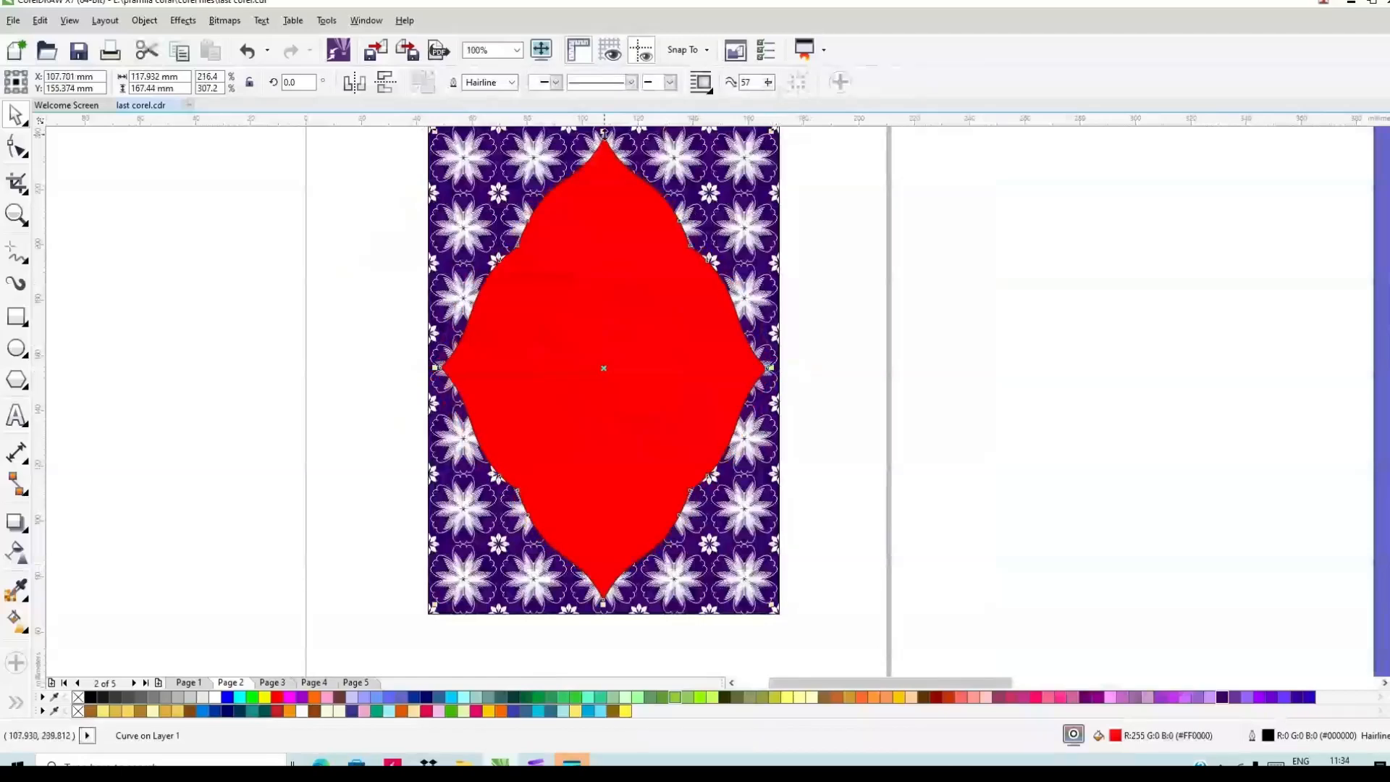
drag(604, 134, 606, 145)
Fill the red ornamental shape with the deep purple #330066 that matches the card background
click(975, 321)
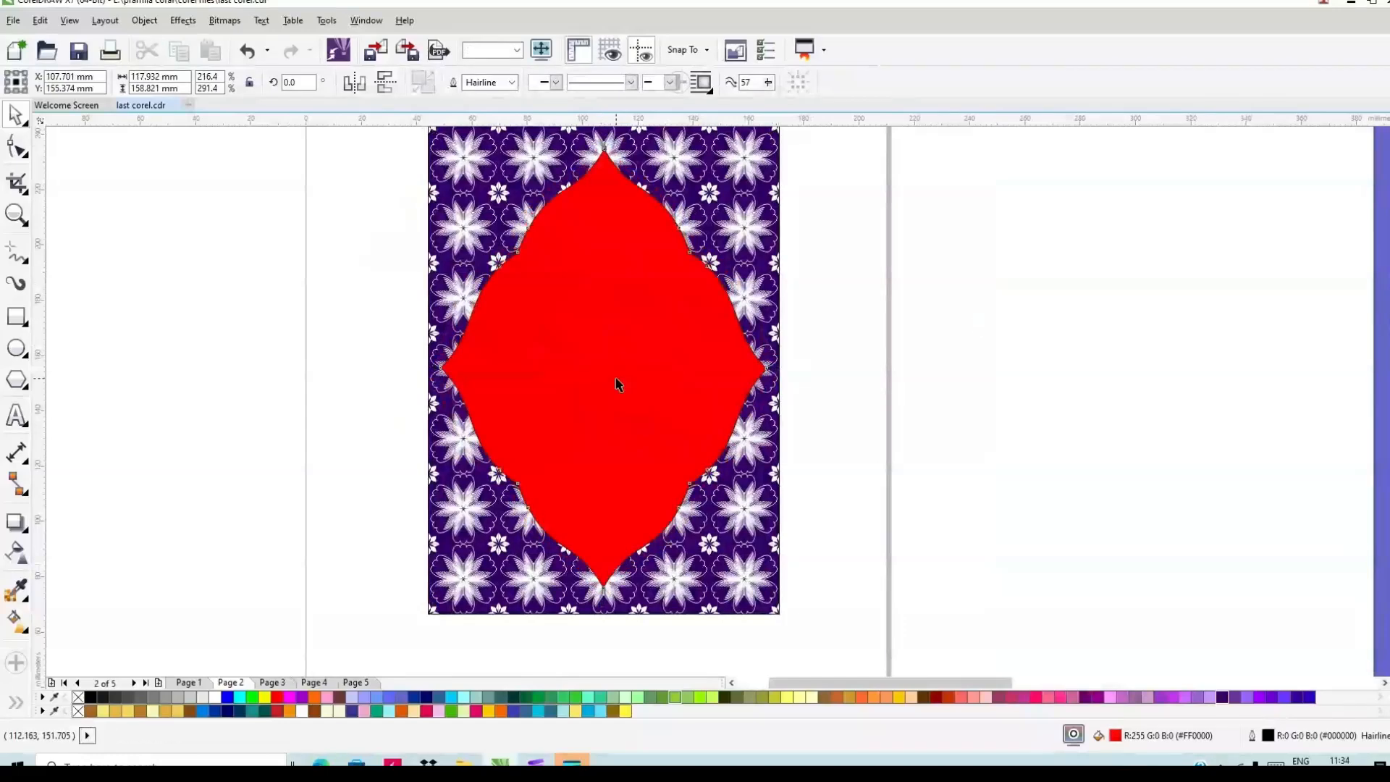
click(618, 384)
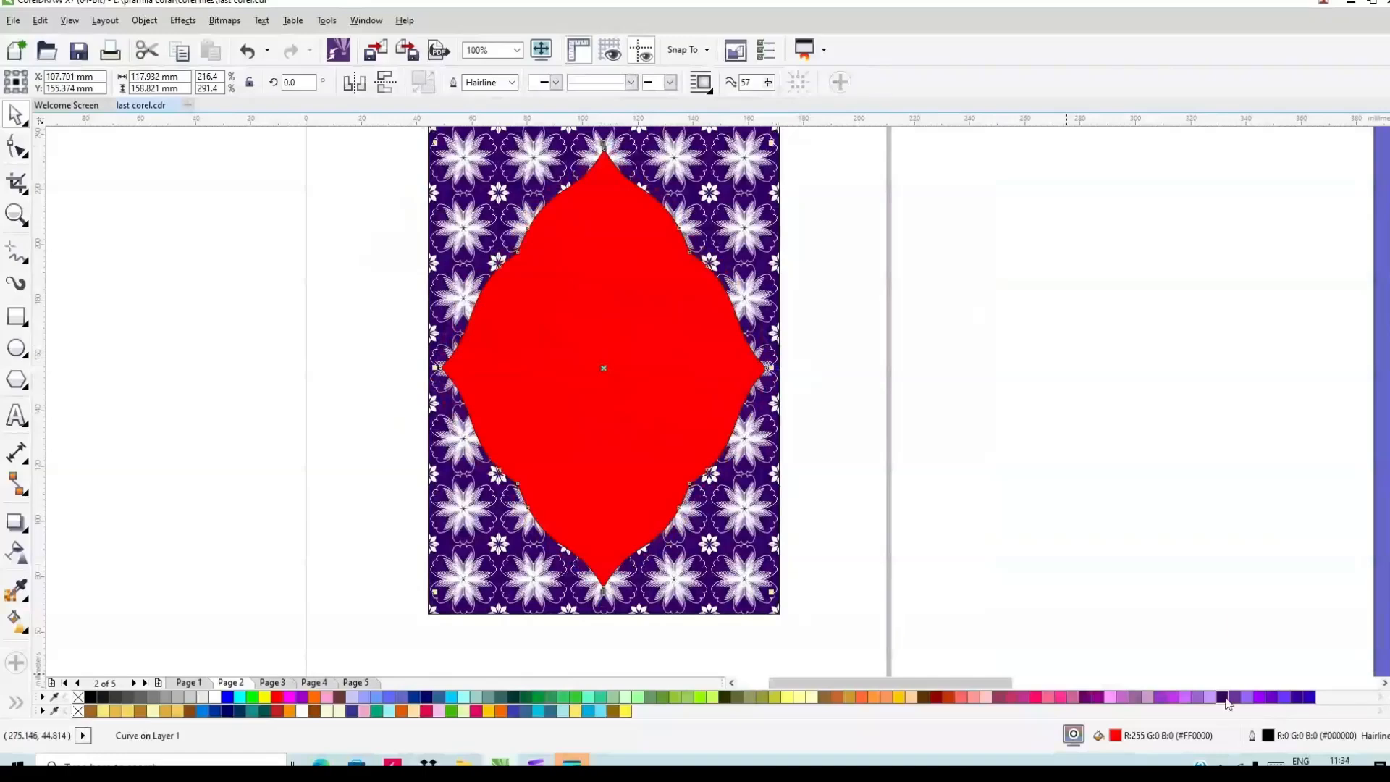
click(1223, 697)
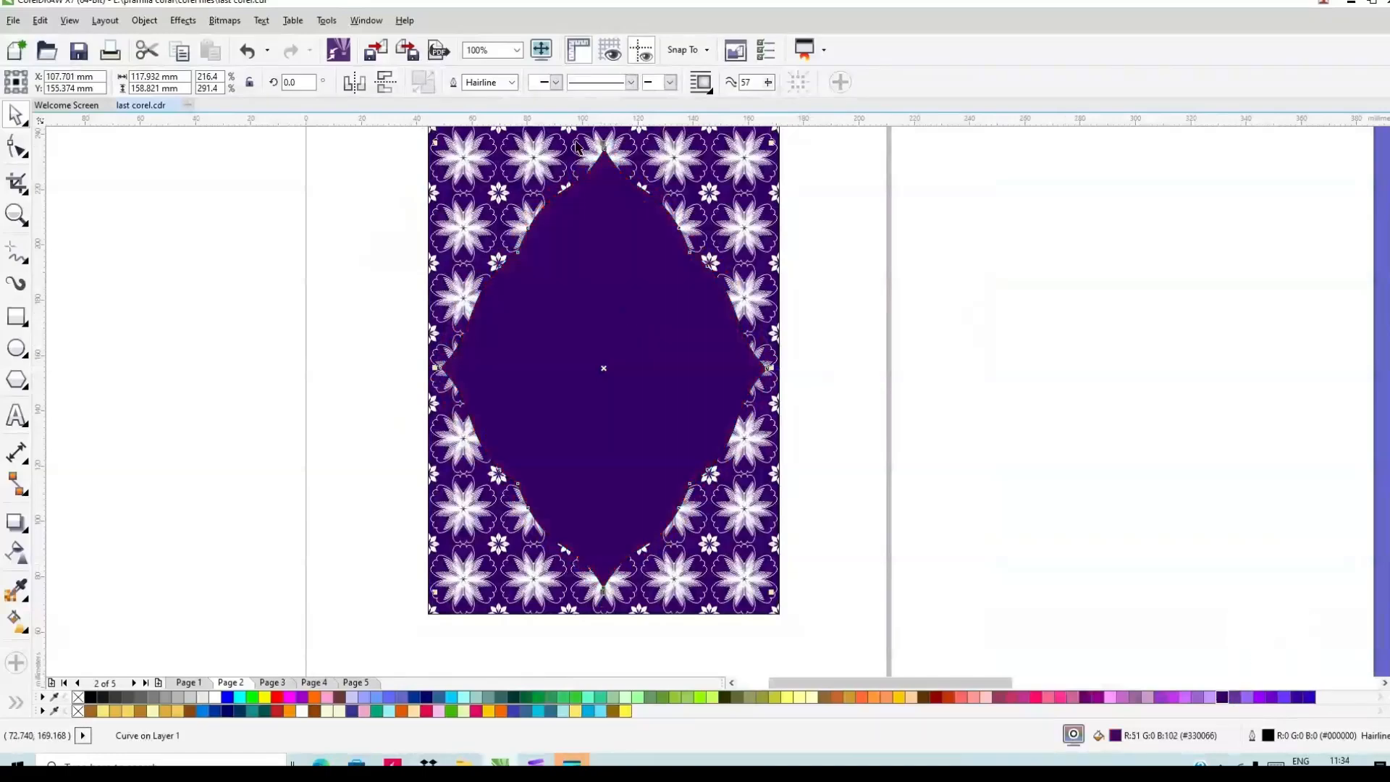
Give the purple ornamental shape a white outline 1.0 mm wide
click(512, 83)
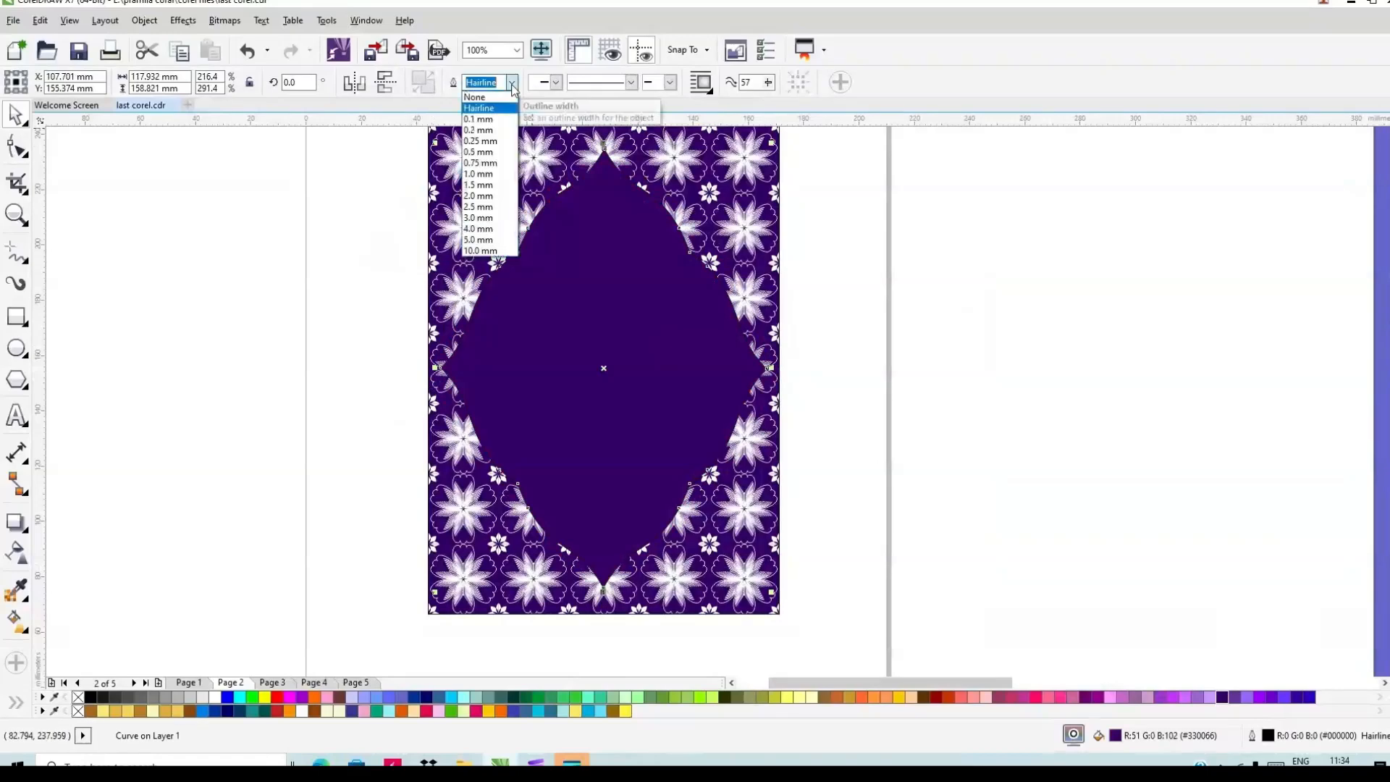
key(Escape)
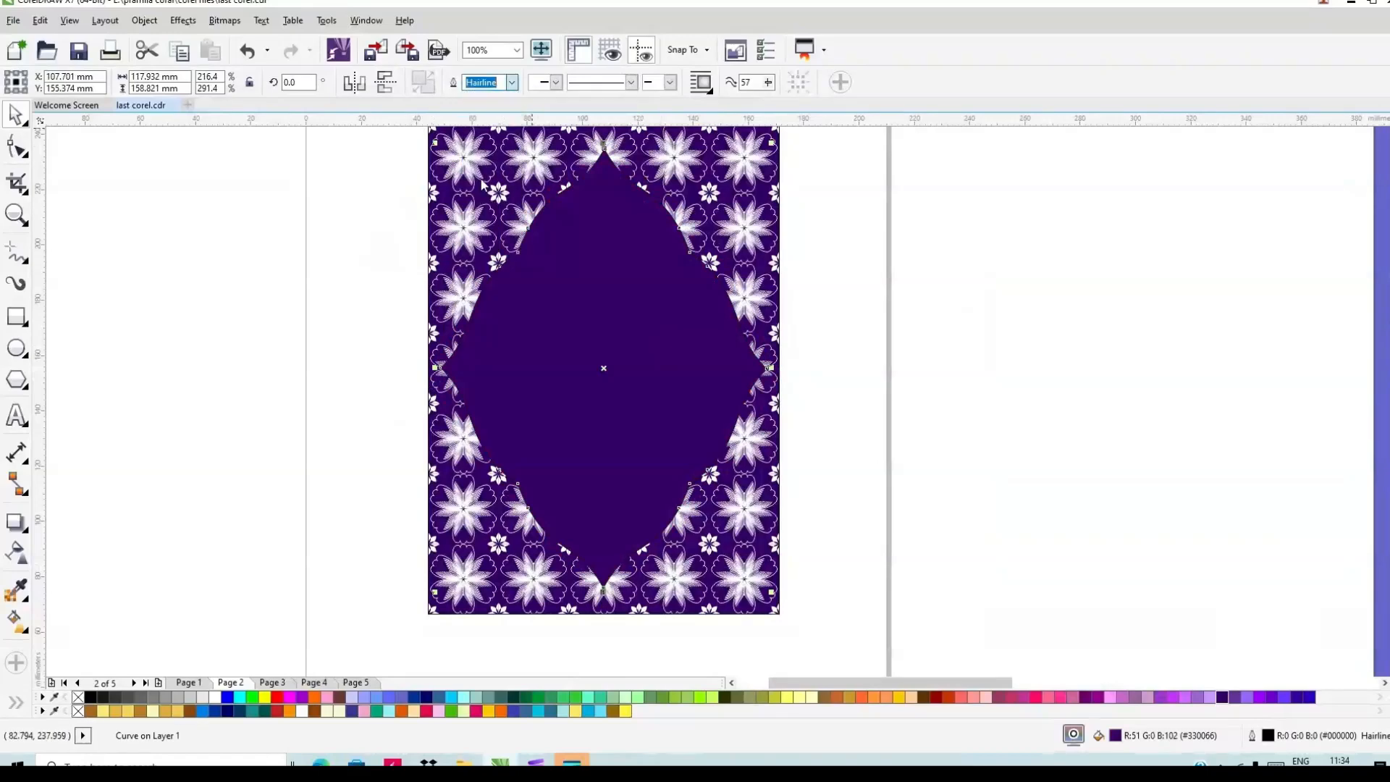
text(1)
key(Return)
key(ctrl+z)
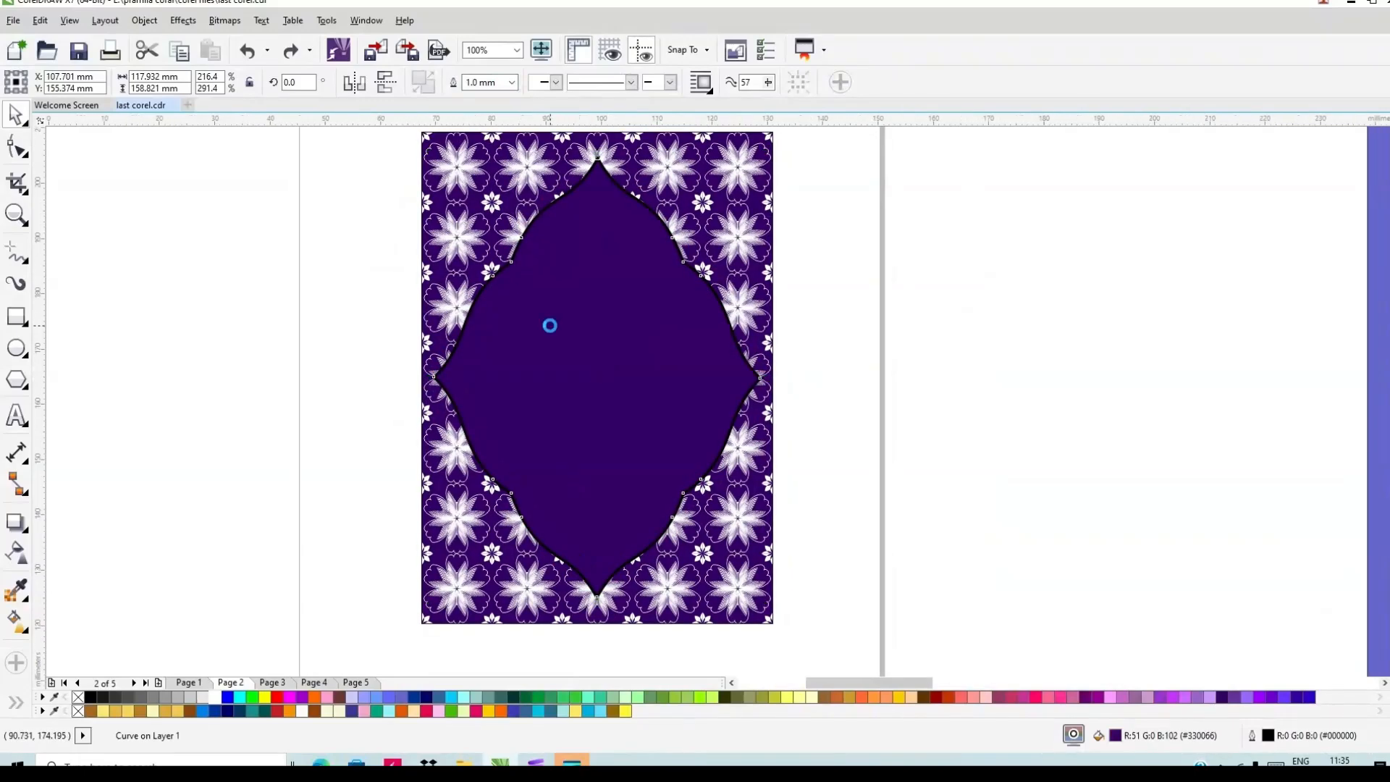
scroll(550, 326, up, 1)
scroll(594, 298, down, 1)
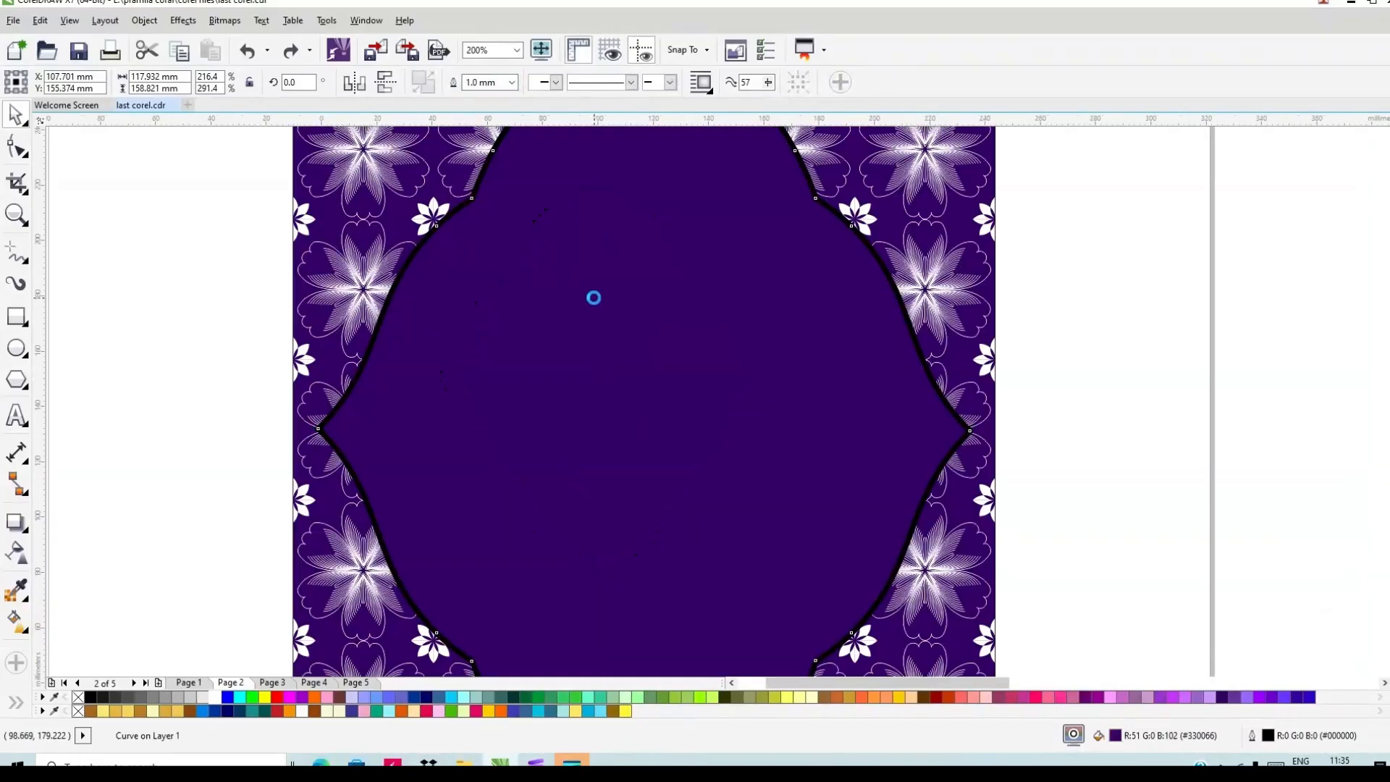
right_click(215, 701)
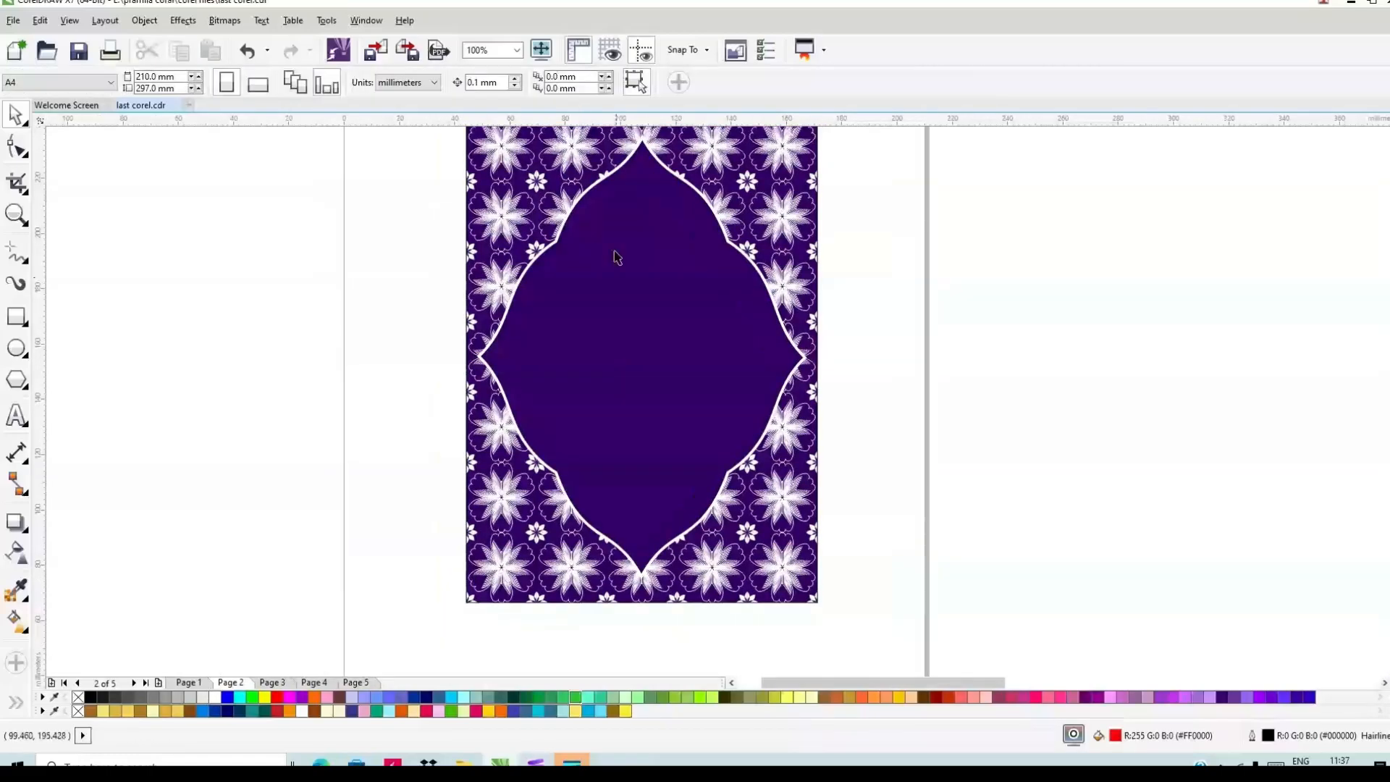
click(634, 204)
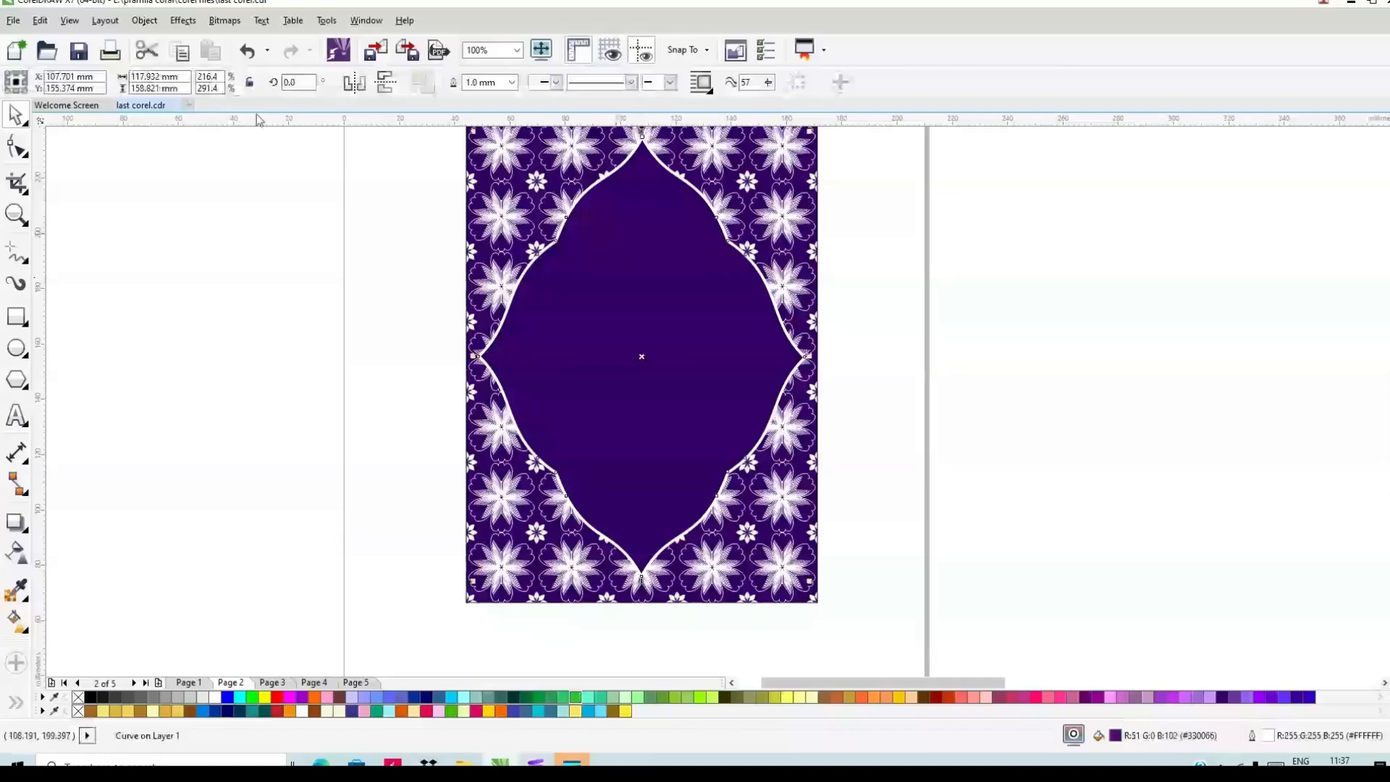
scroll(836, 173, down, 2)
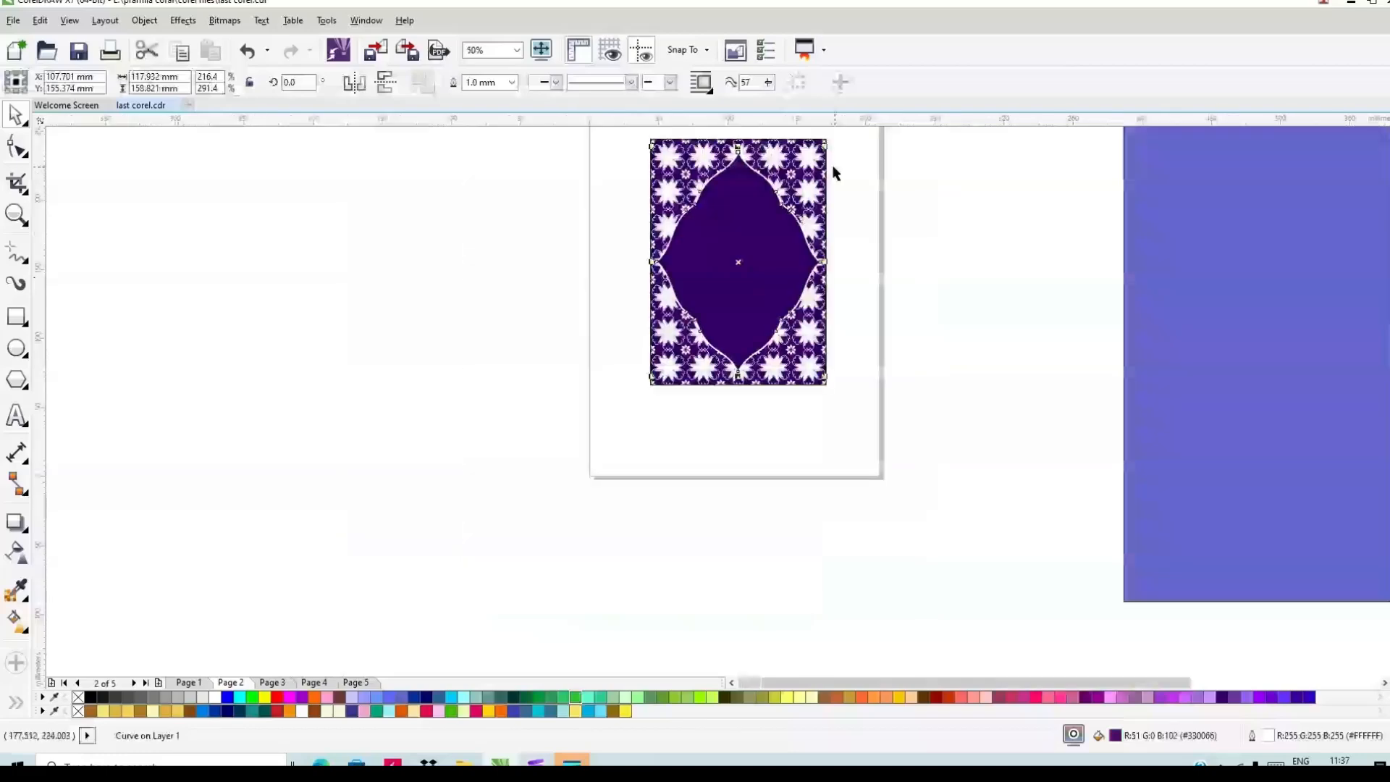
scroll(794, 179, up, 2)
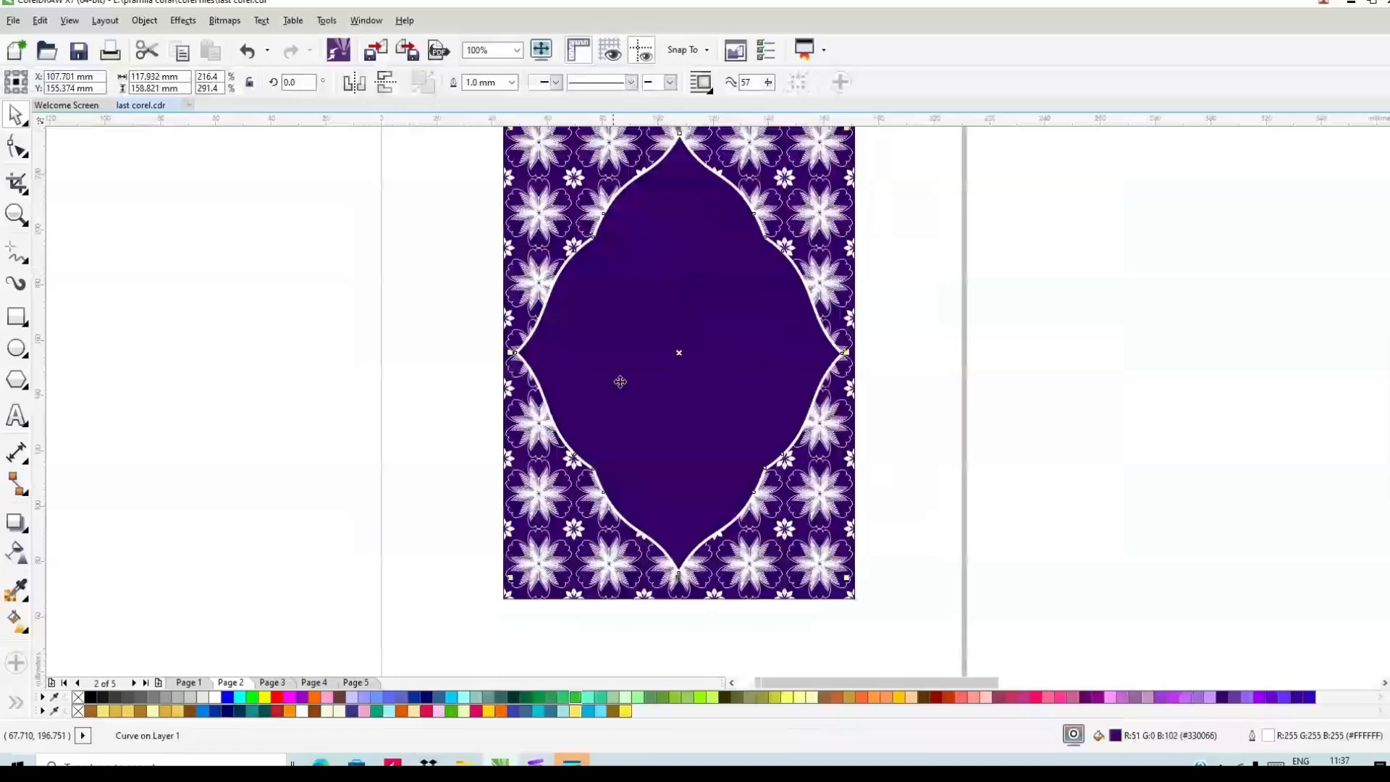
scroll(764, 241, down, 1)
key(ctrl+z)
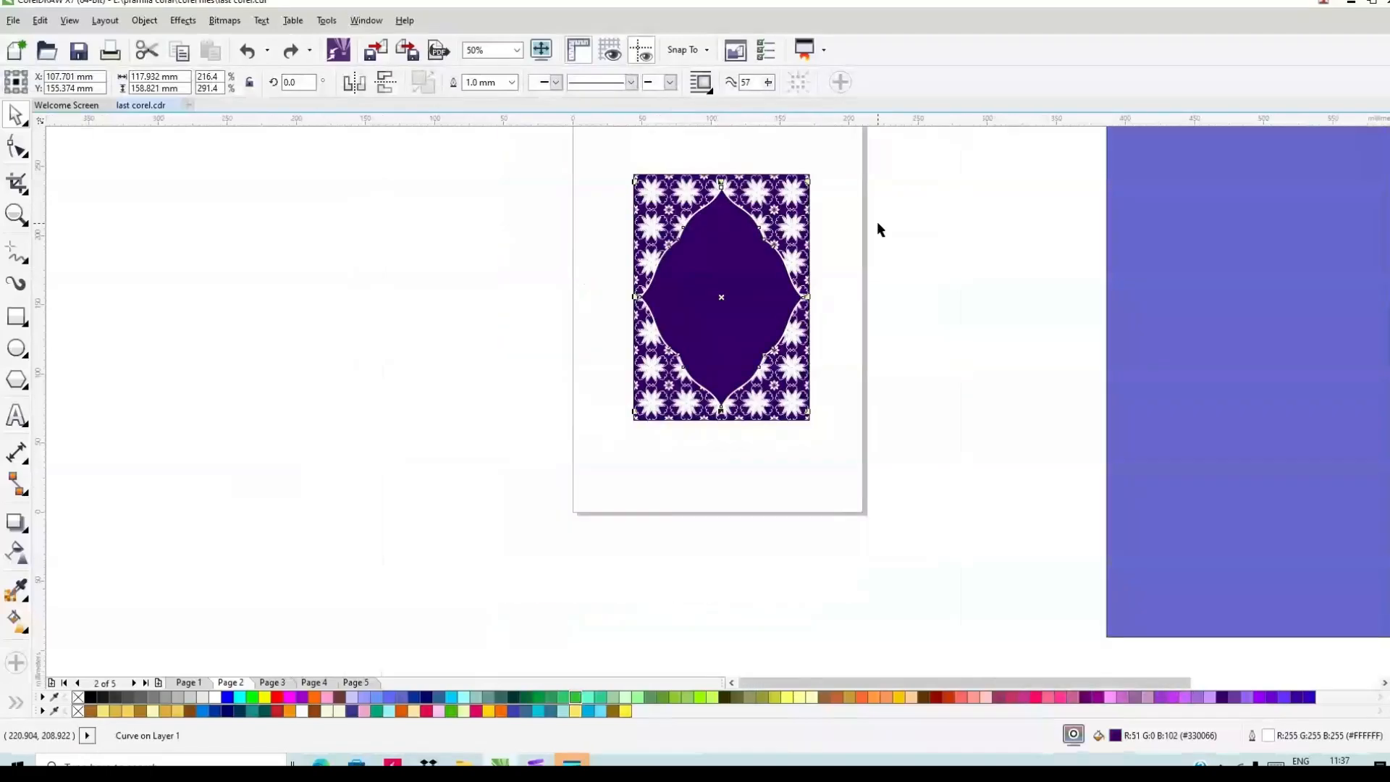
Place a copy of the ornamental shape on the empty area beside the page and remove the copy's fill
click(878, 229)
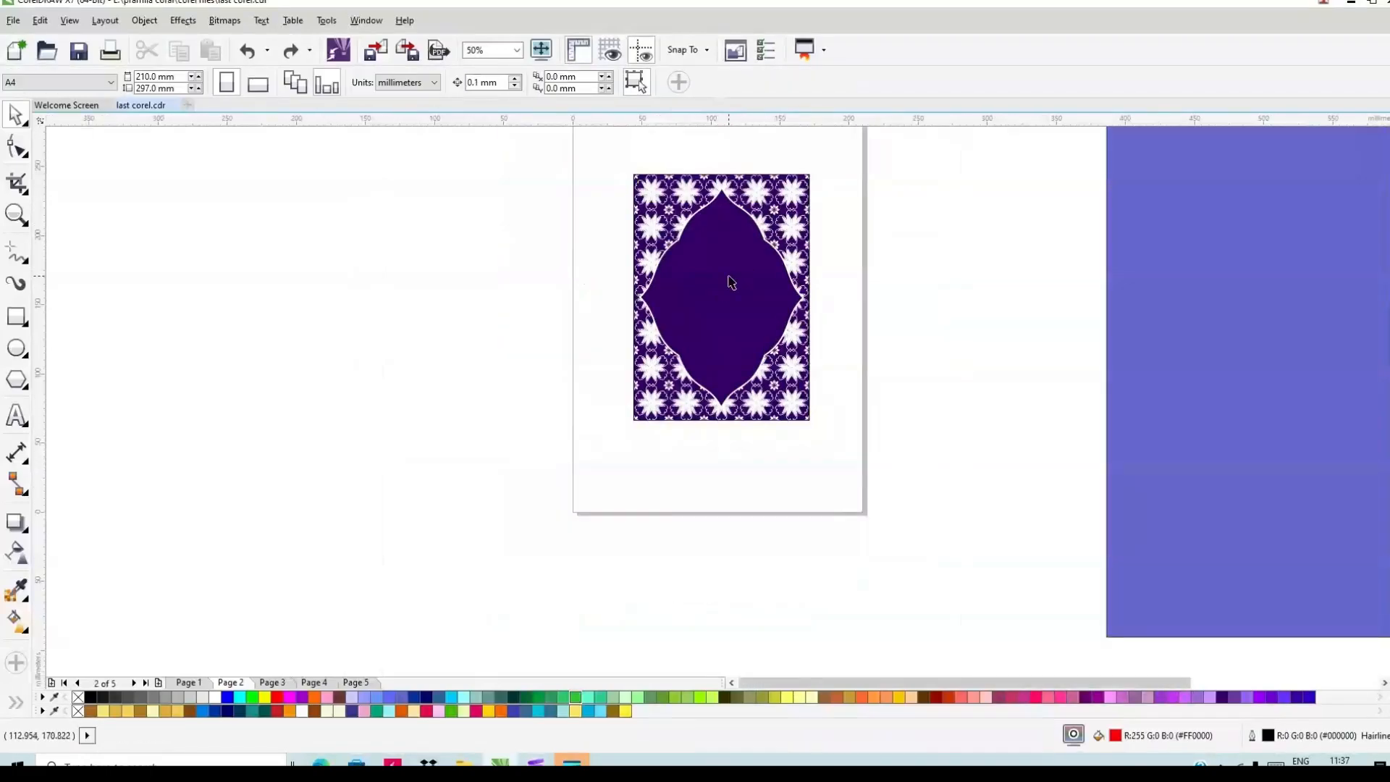
drag(729, 282, 357, 337)
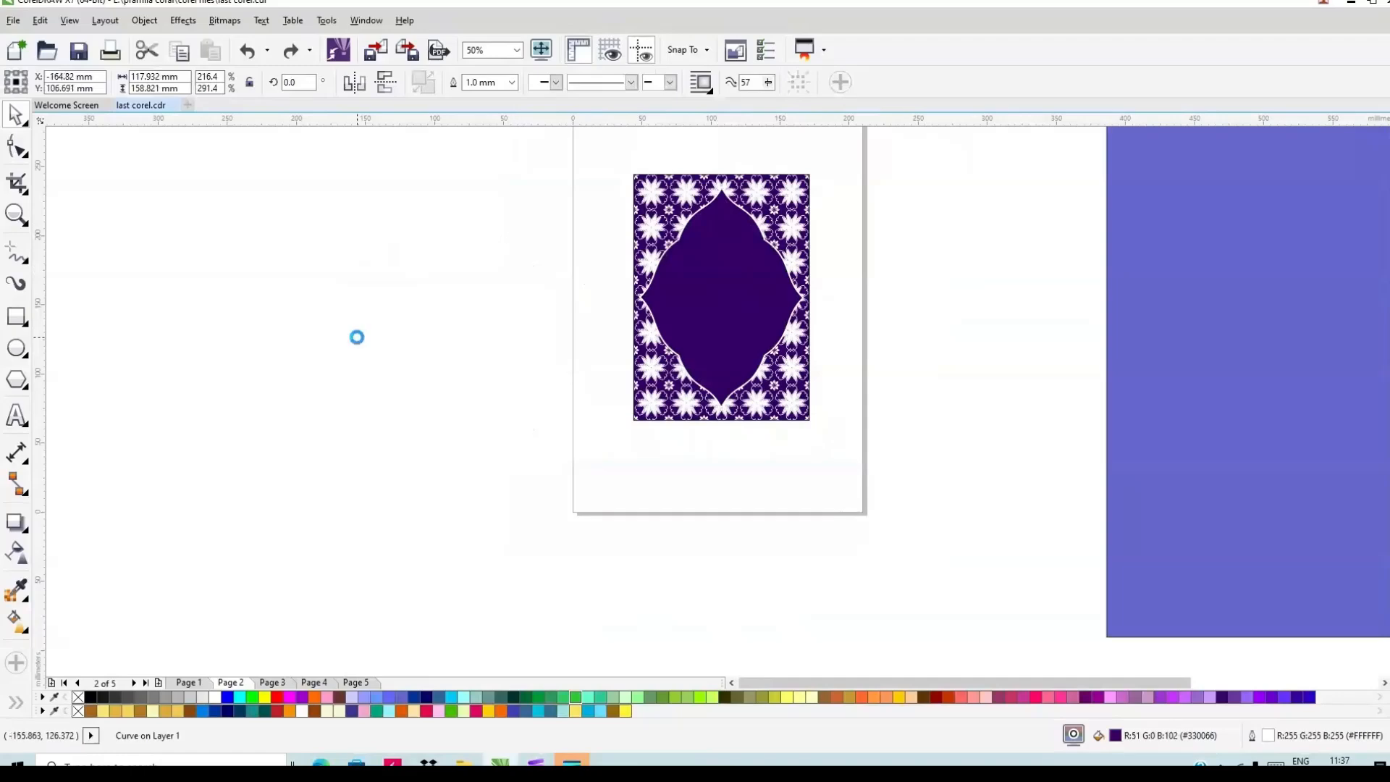
scroll(370, 338, up, 1)
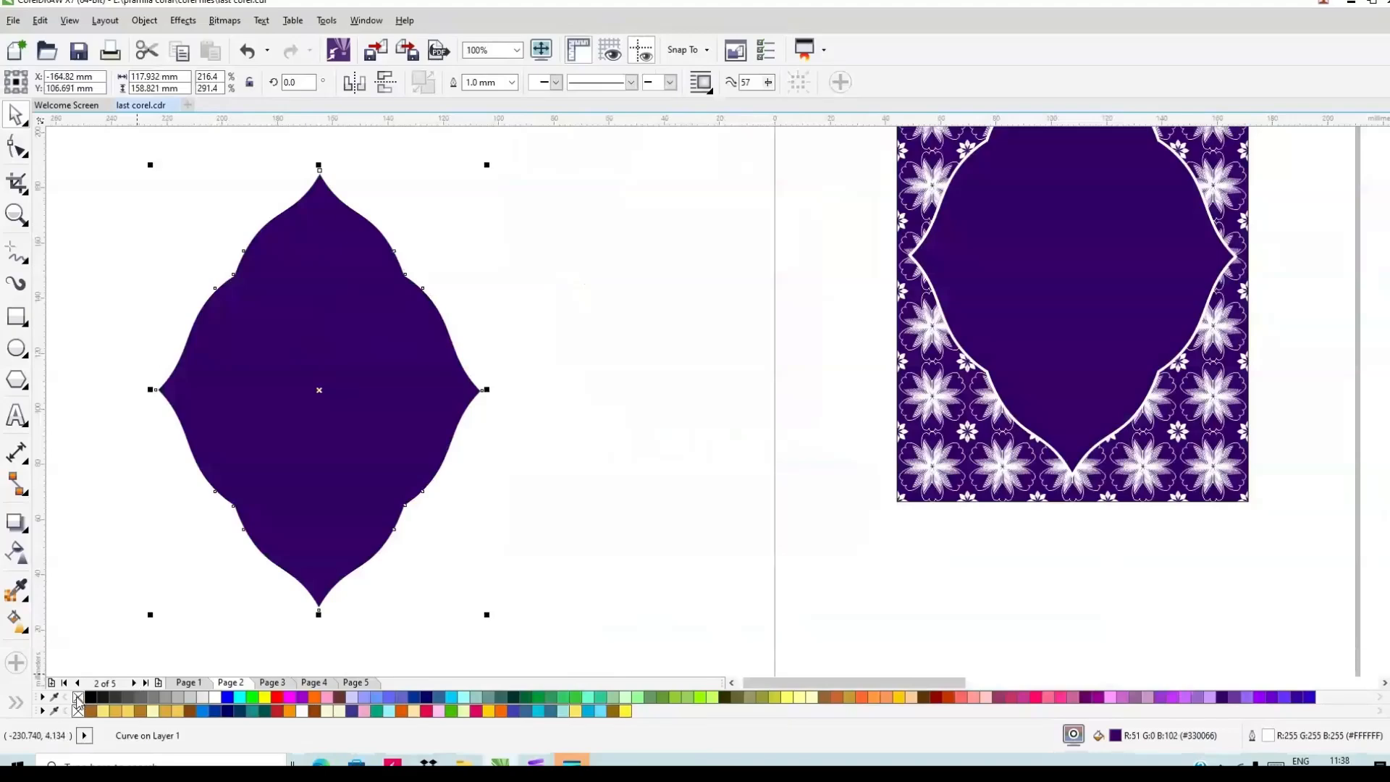
click(78, 698)
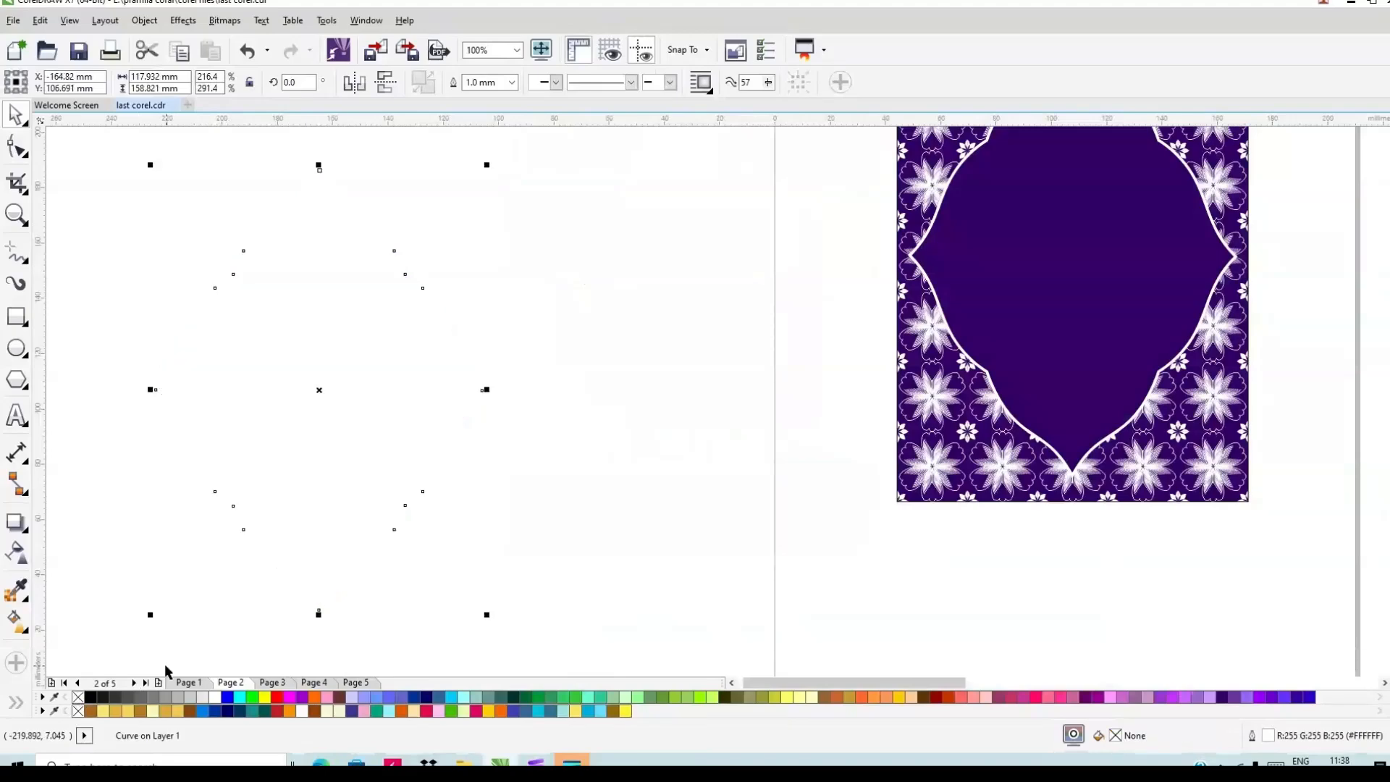
Add a drop shadow to the unfilled copy, offset about 18.6 mm right and 9 mm down, with feathering direction Outside
click(18, 523)
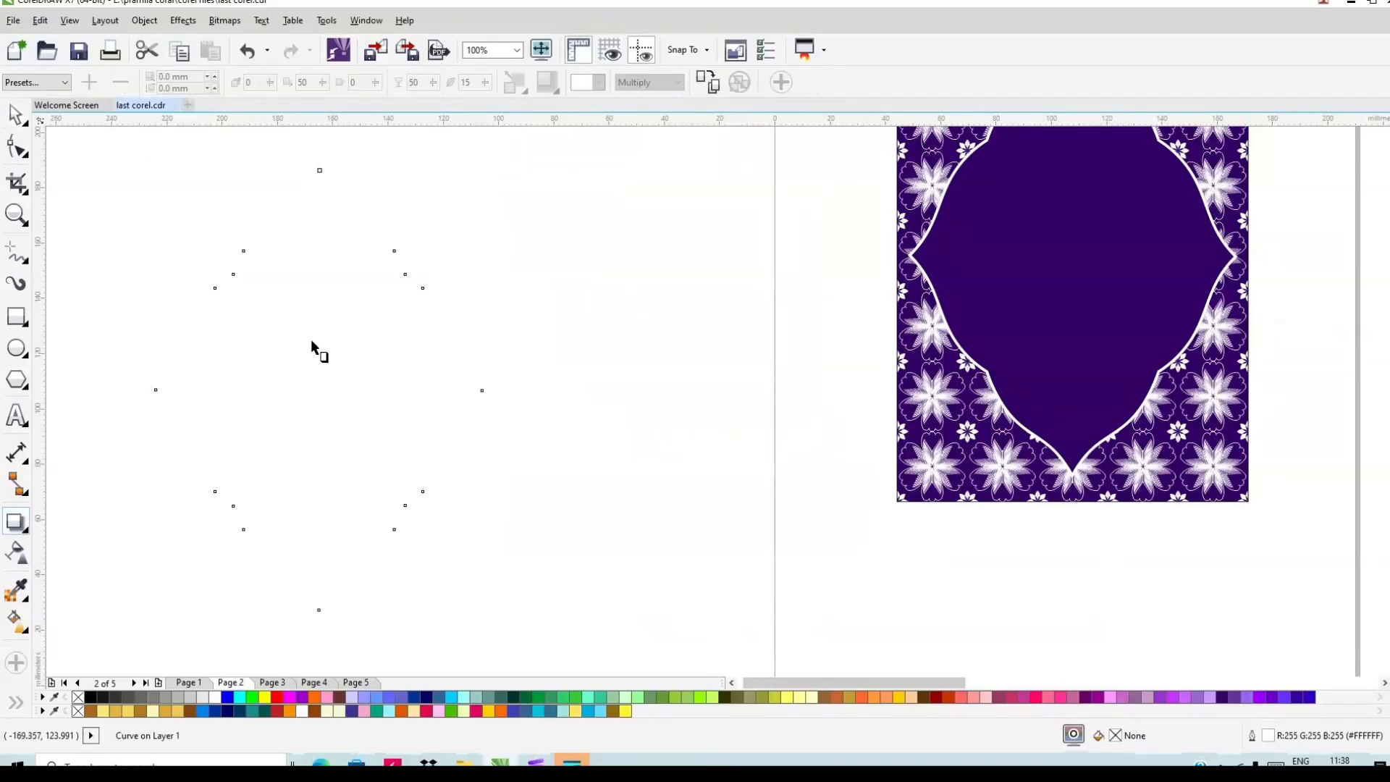
drag(311, 338, 535, 495)
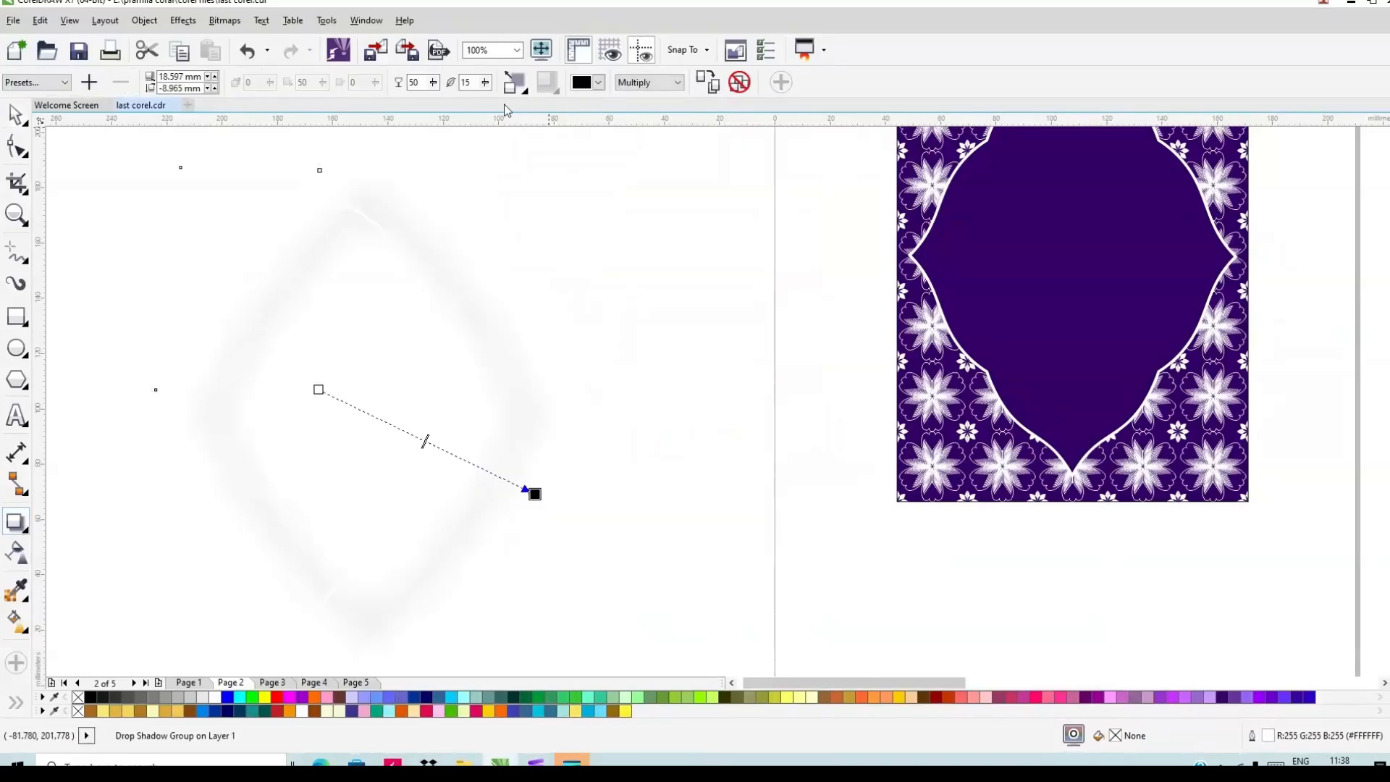
click(523, 93)
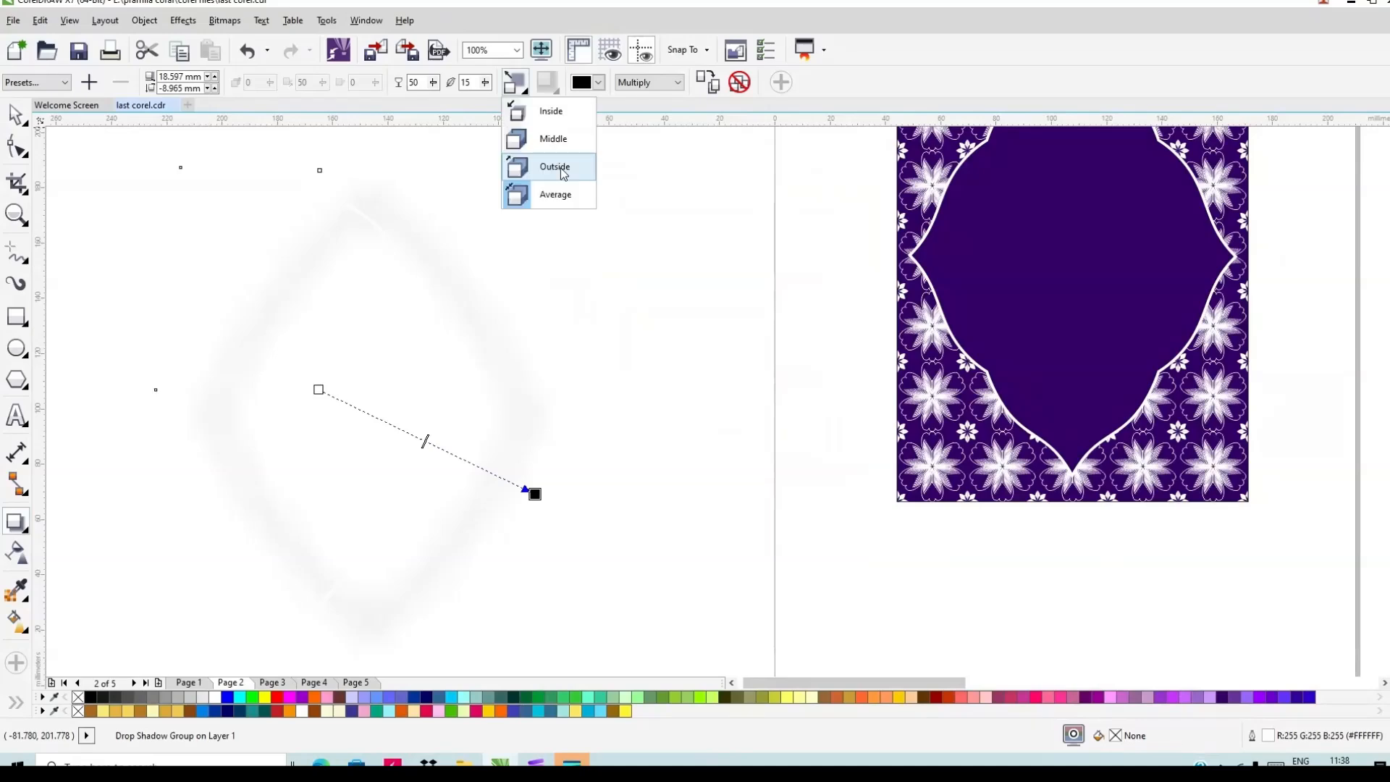
click(563, 170)
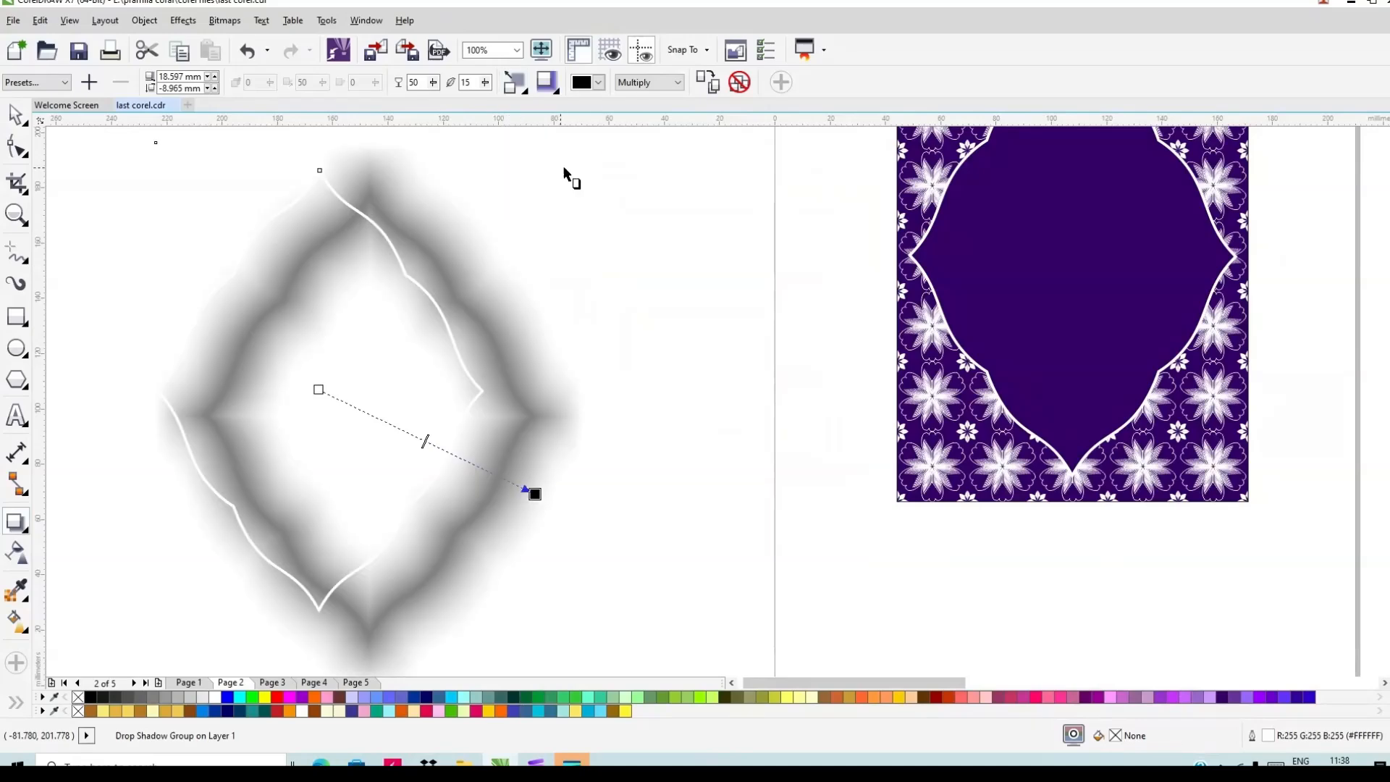
Set the drop shadow's feathering to 10 and its opacity to 40
double_click(479, 82)
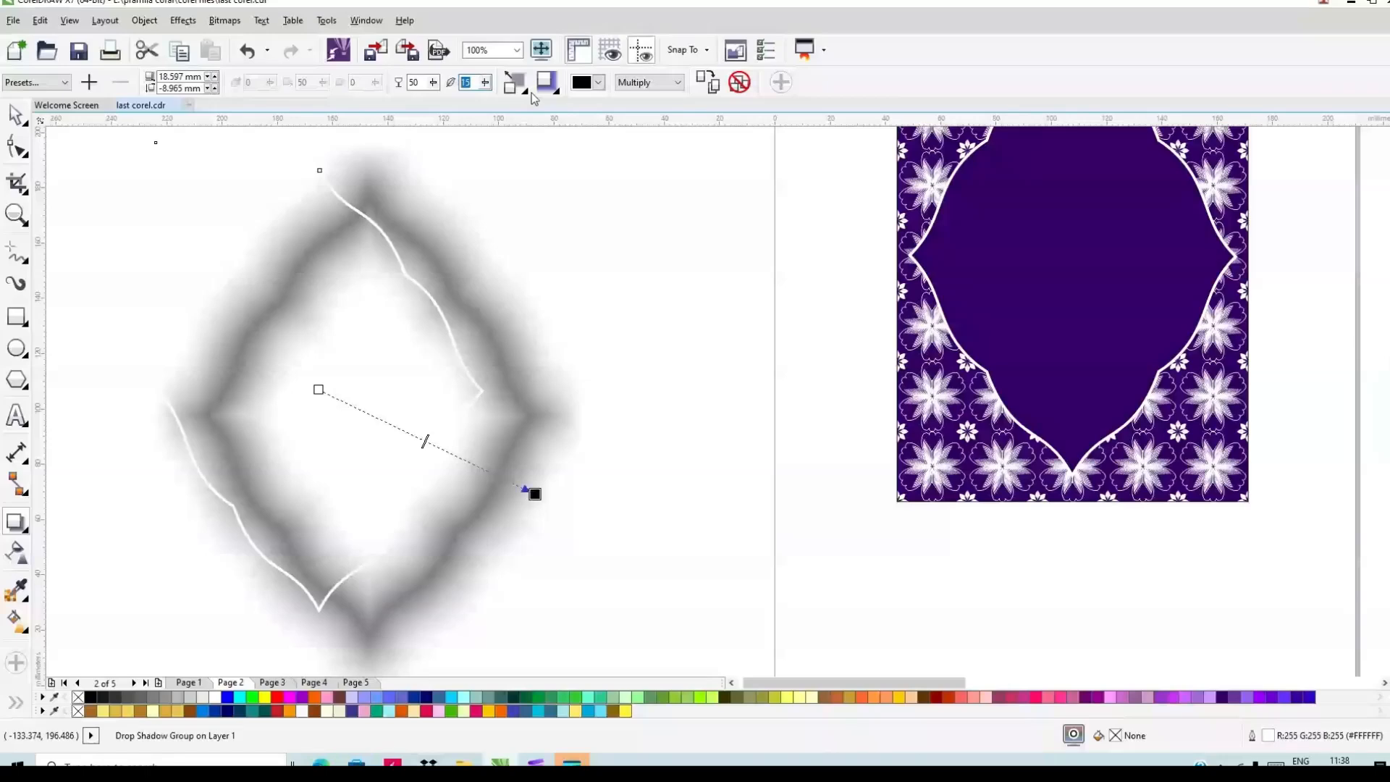
text(1)
key(Return)
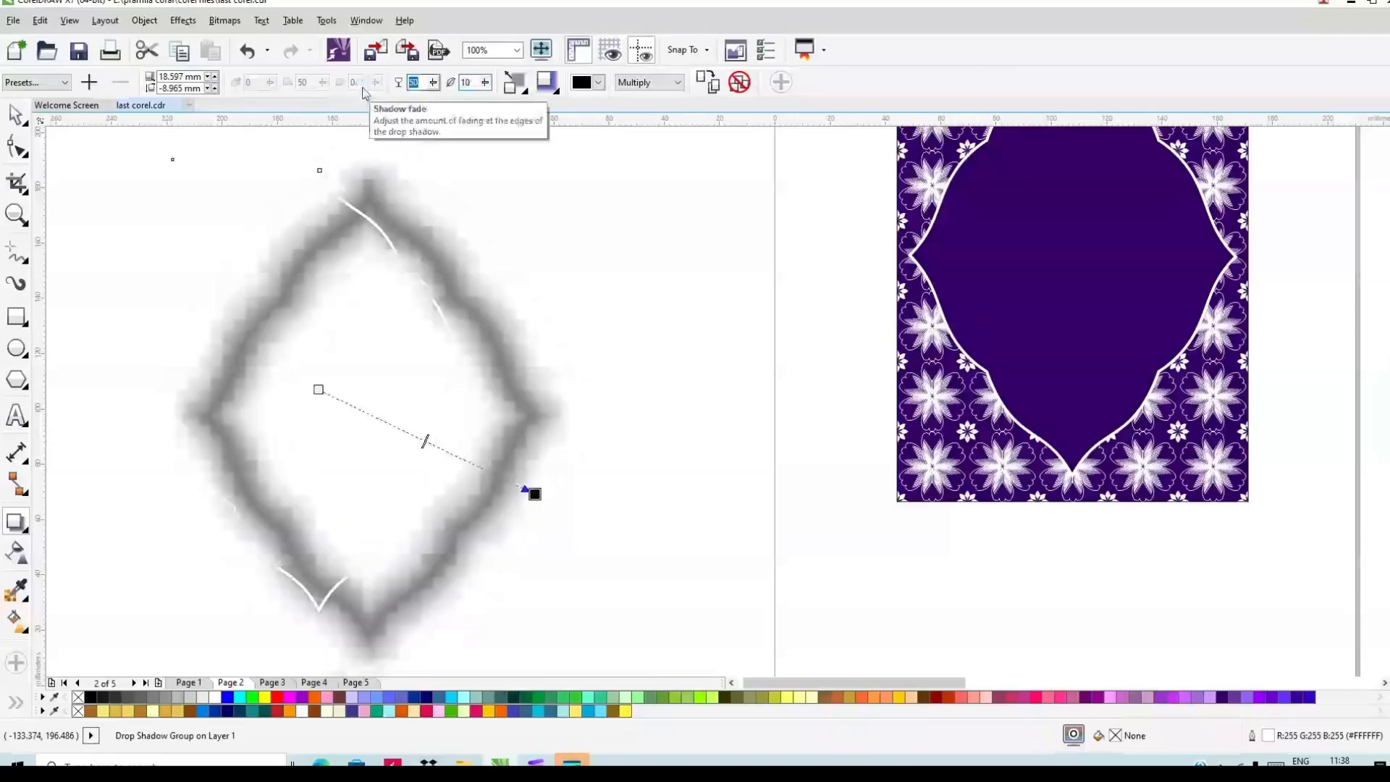
text(40)
key(Return)
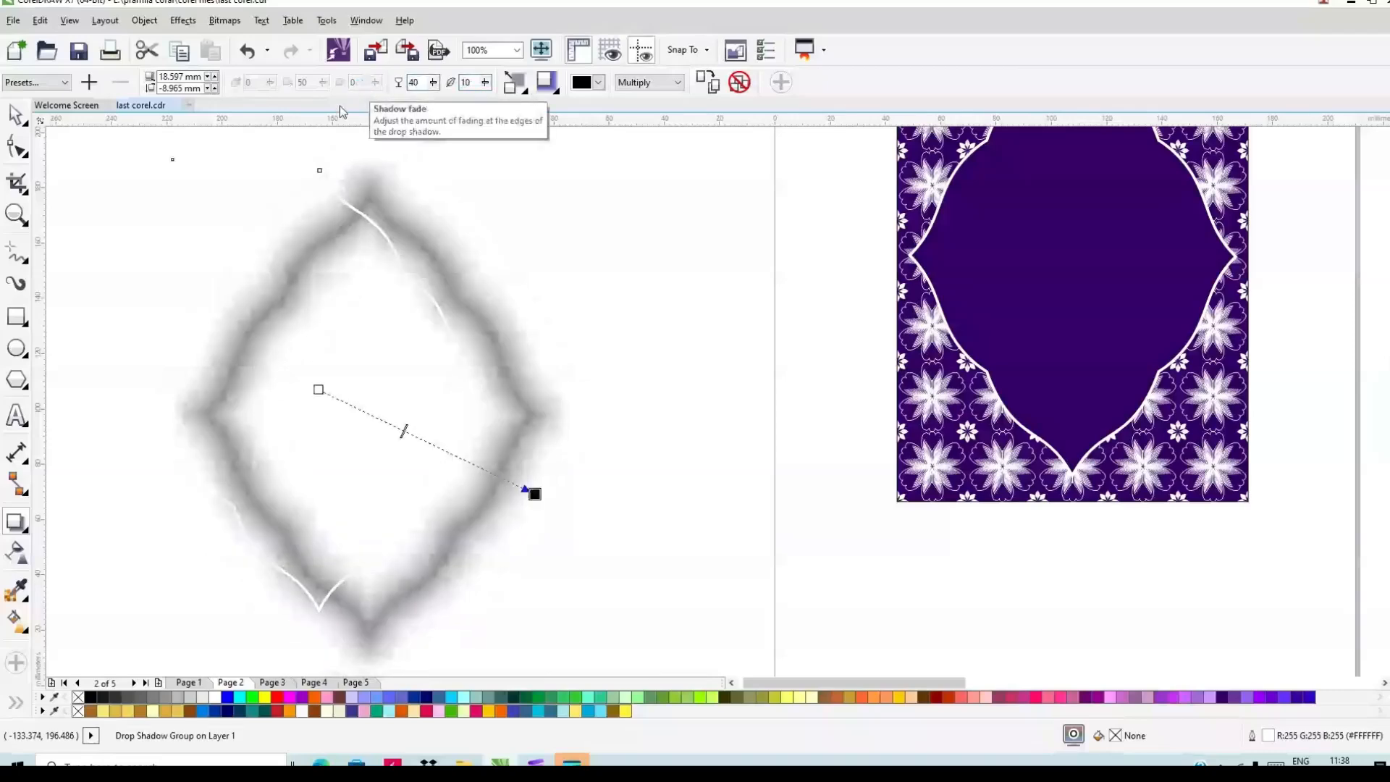
Break the drop shadow group apart, moving the shadow aside and deleting the unfilled source curve
click(15, 116)
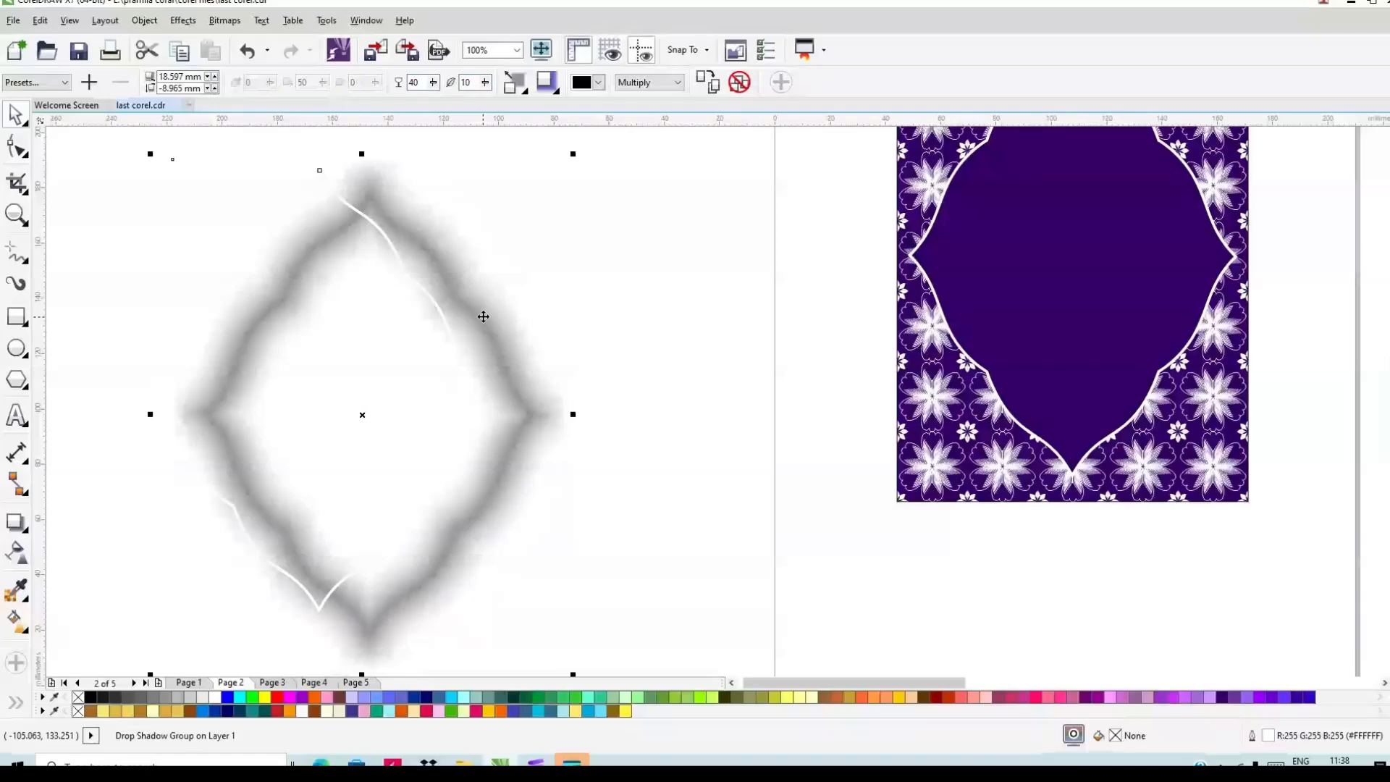
right_click(468, 288)
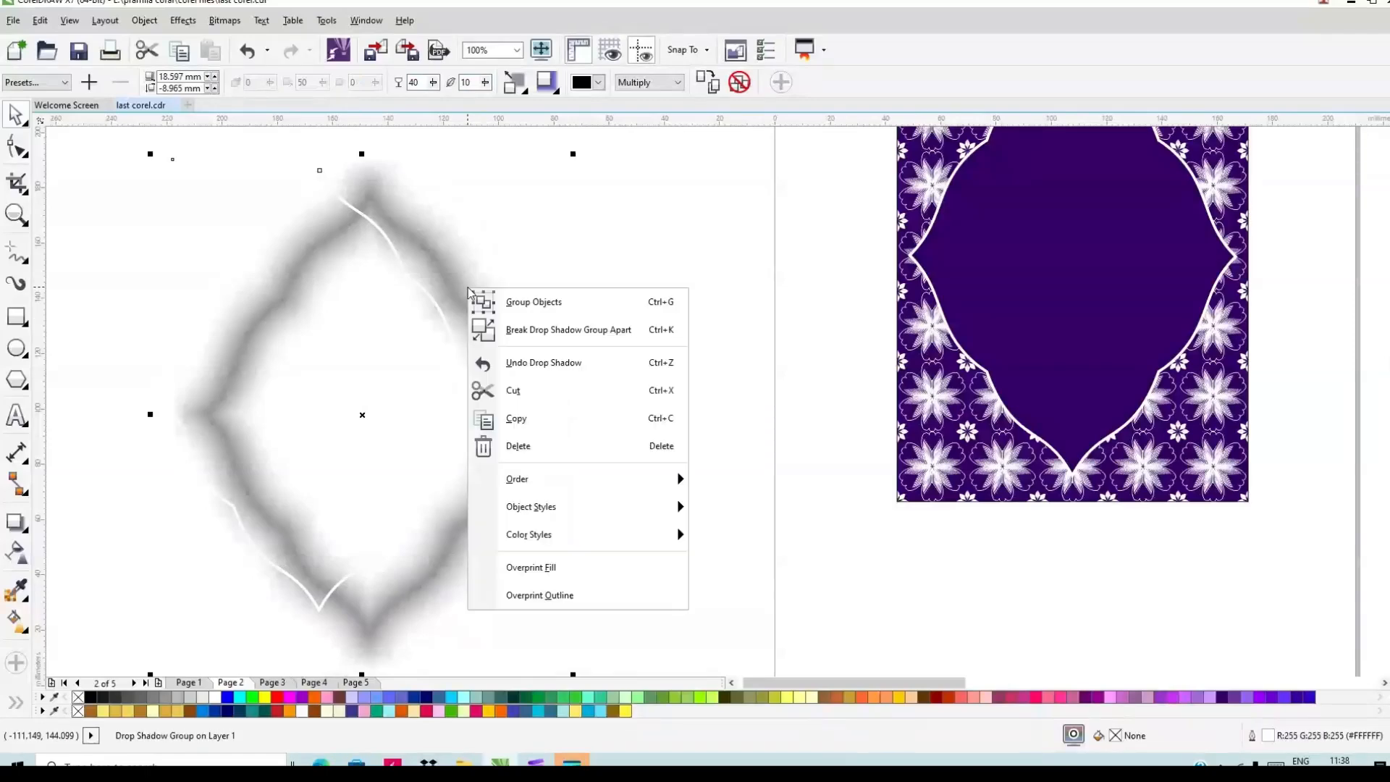
click(530, 331)
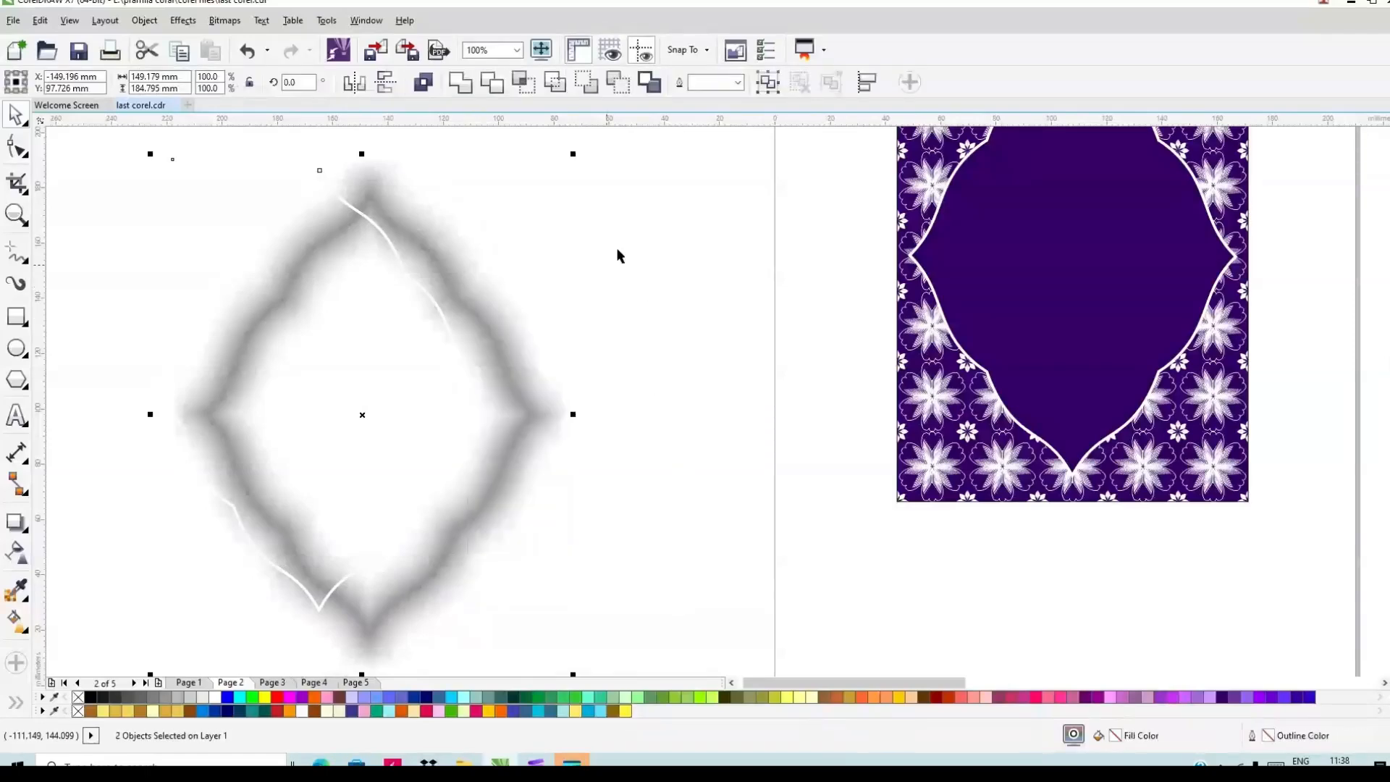
click(677, 338)
drag(678, 338, 691, 334)
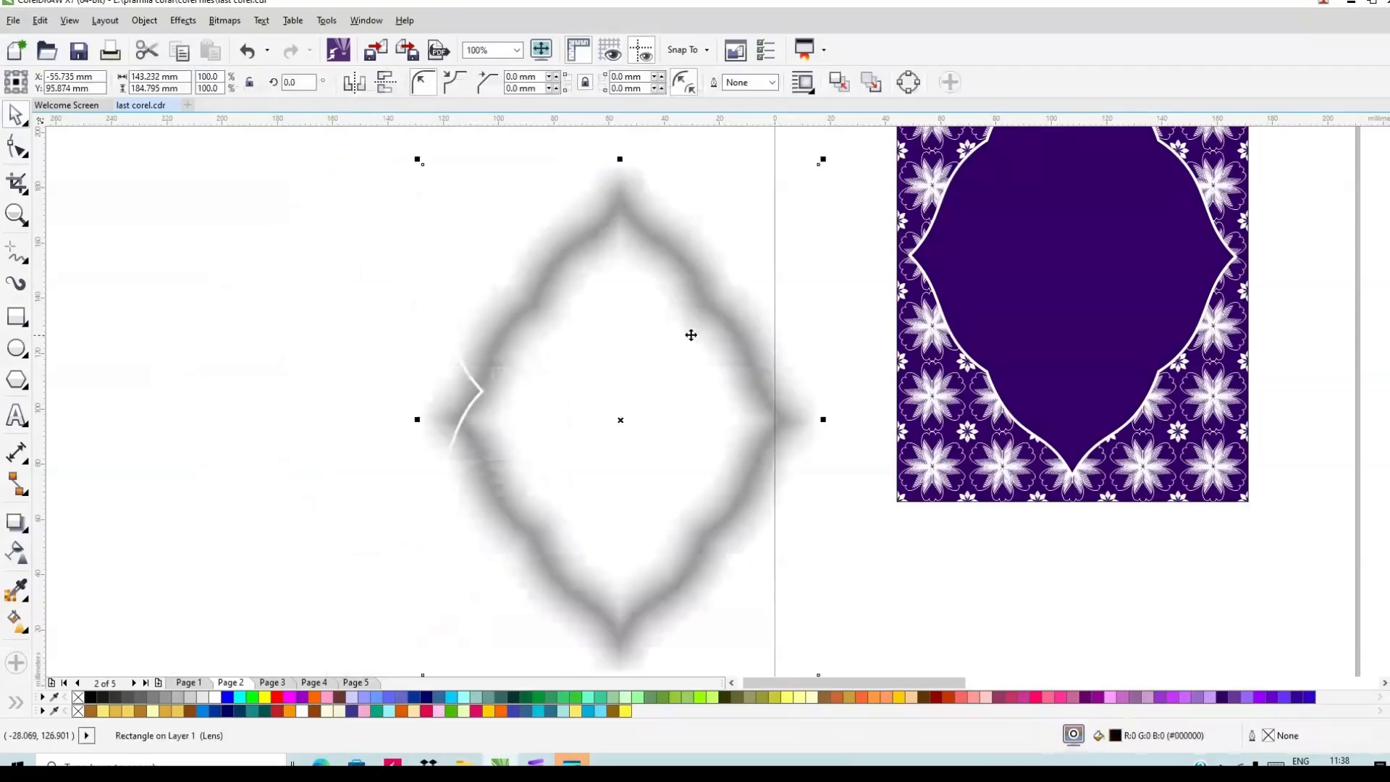
click(348, 259)
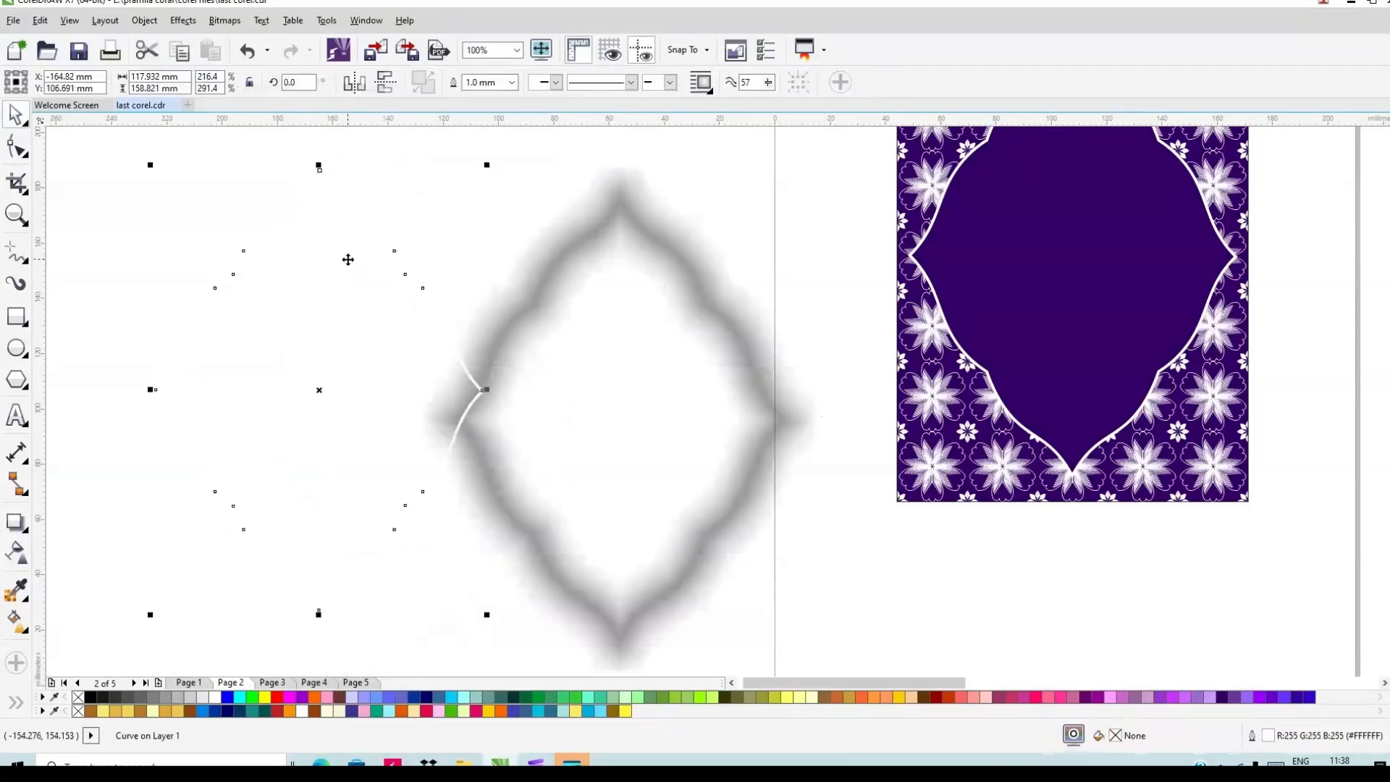
key(Delete)
PowerClip the separated shadow inside the purple ornamental shape on the card
scroll(348, 264, down, 2)
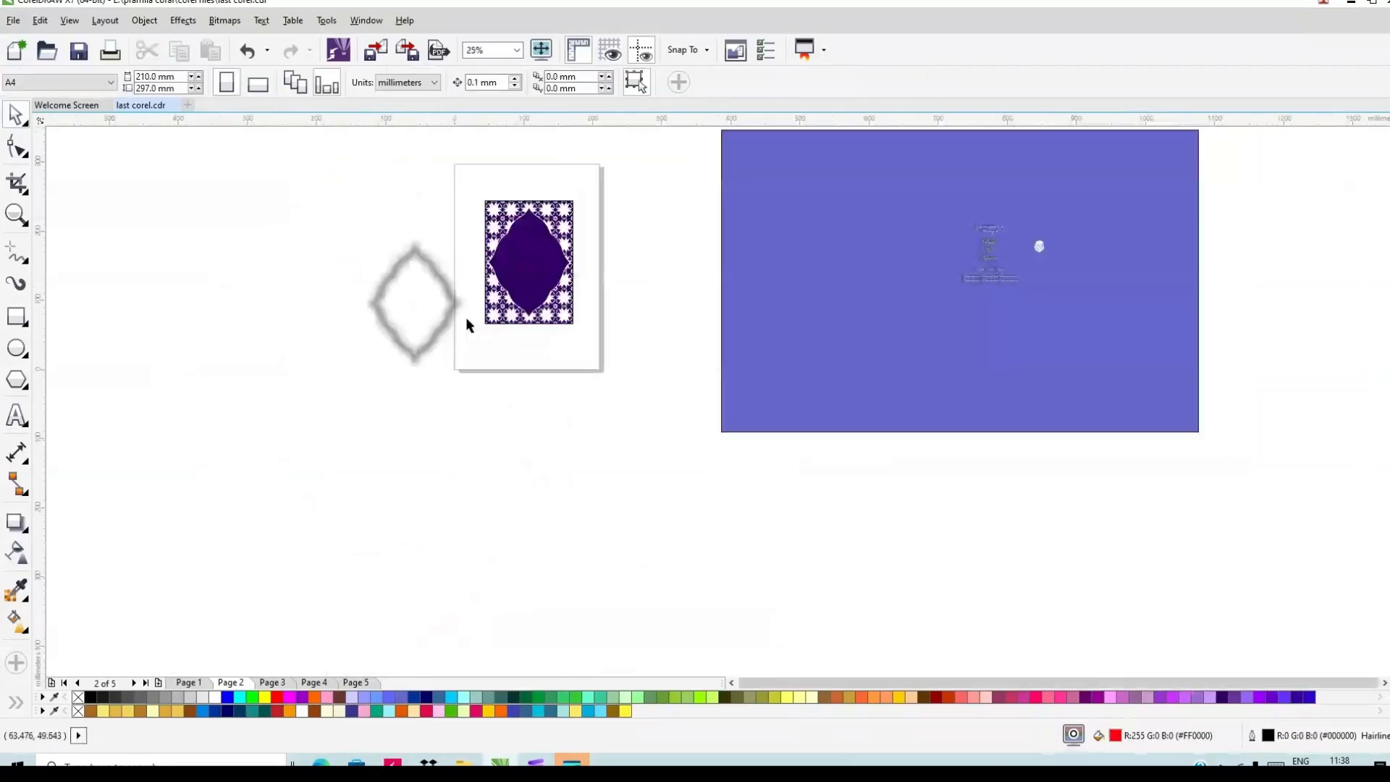
right_click(417, 299)
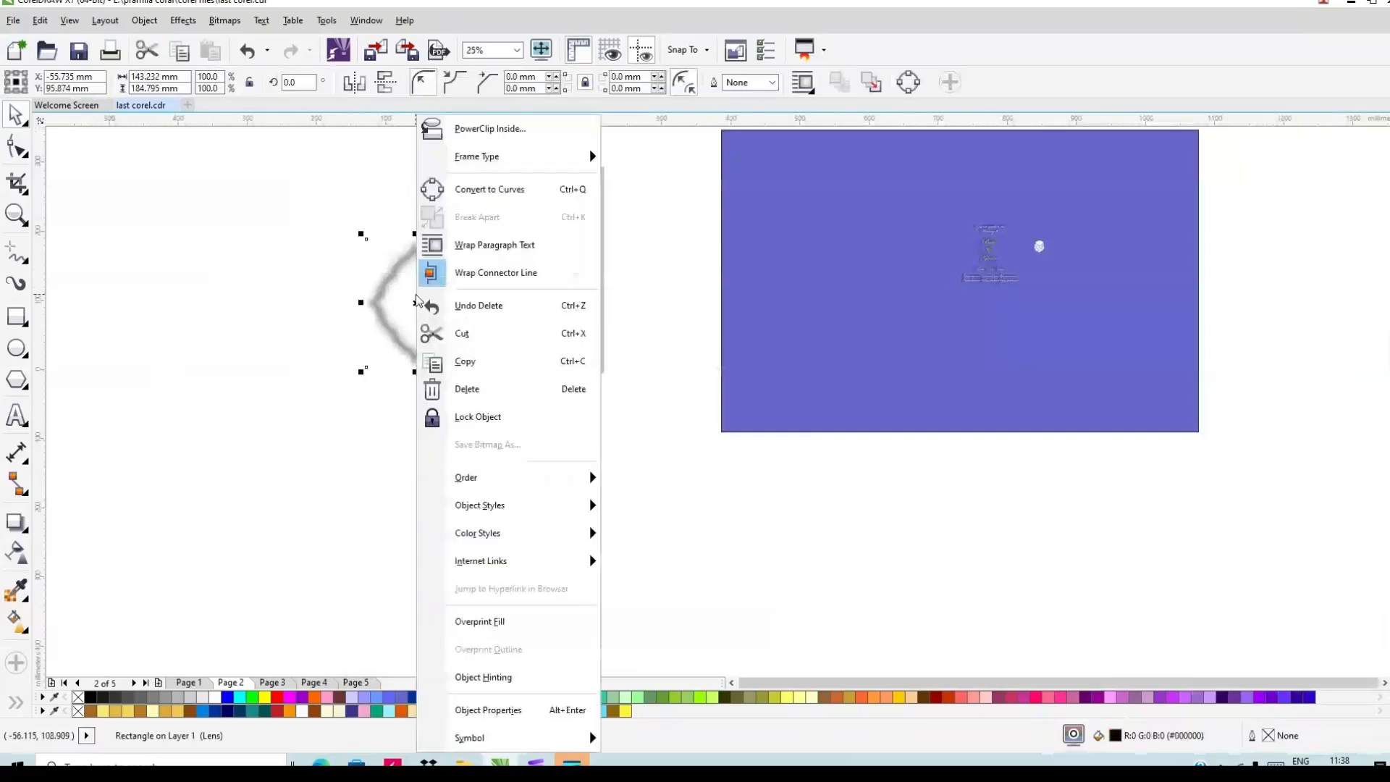
click(484, 129)
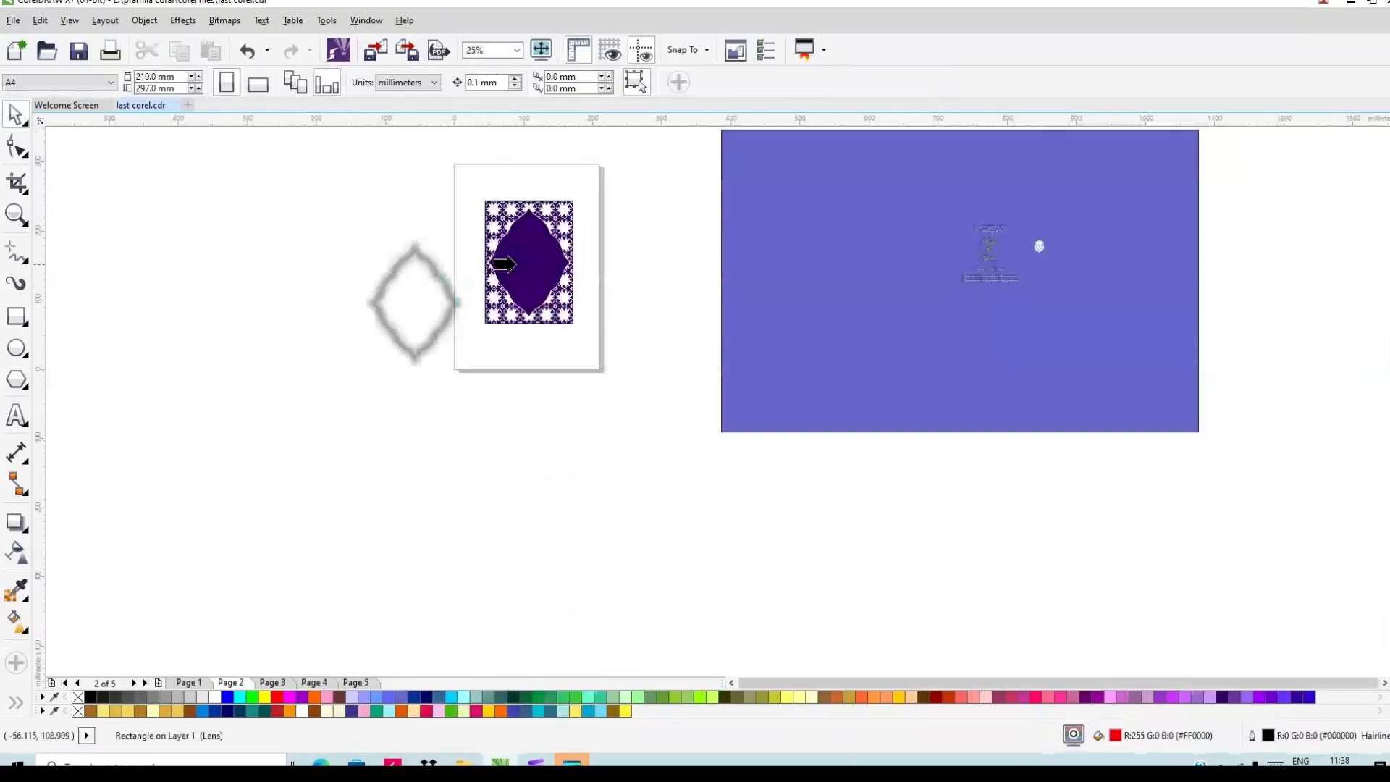
click(526, 261)
scroll(511, 232, up, 2)
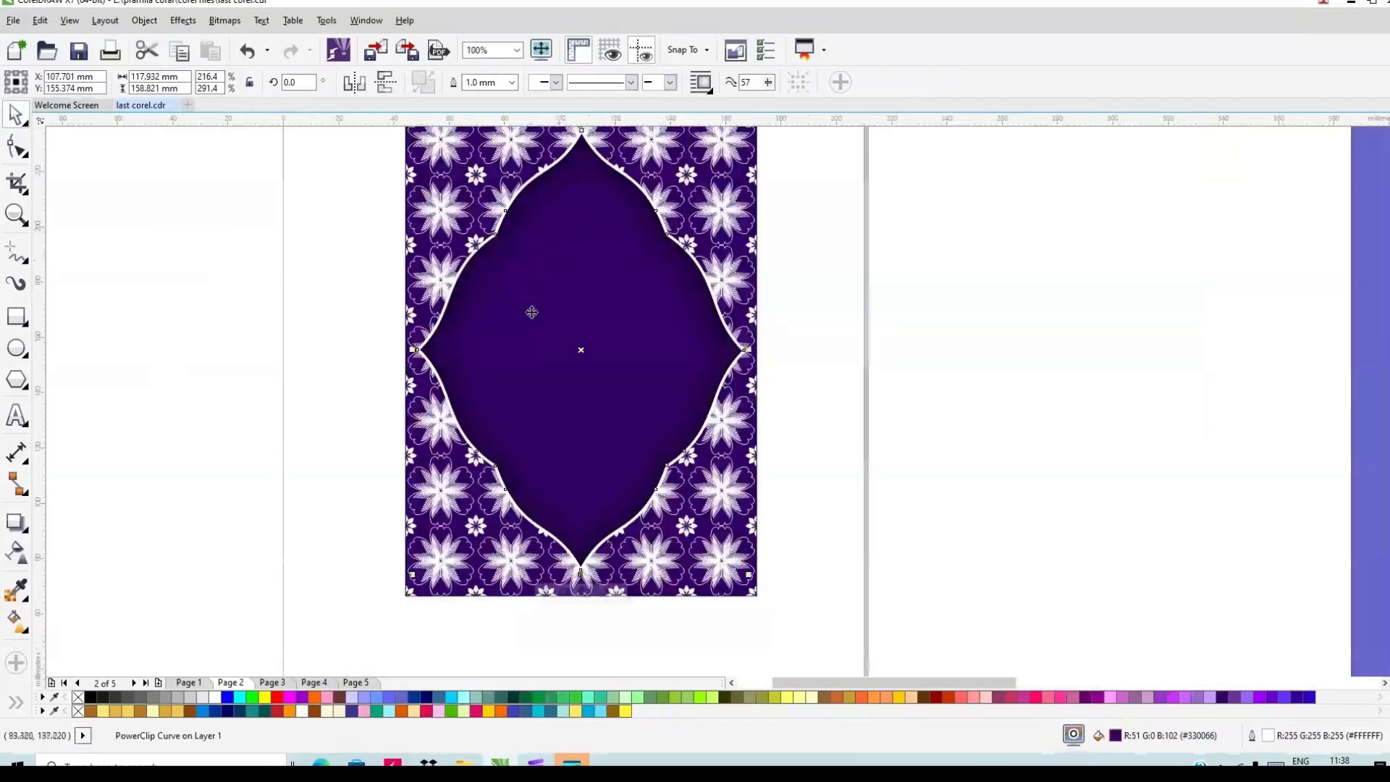
click(584, 330)
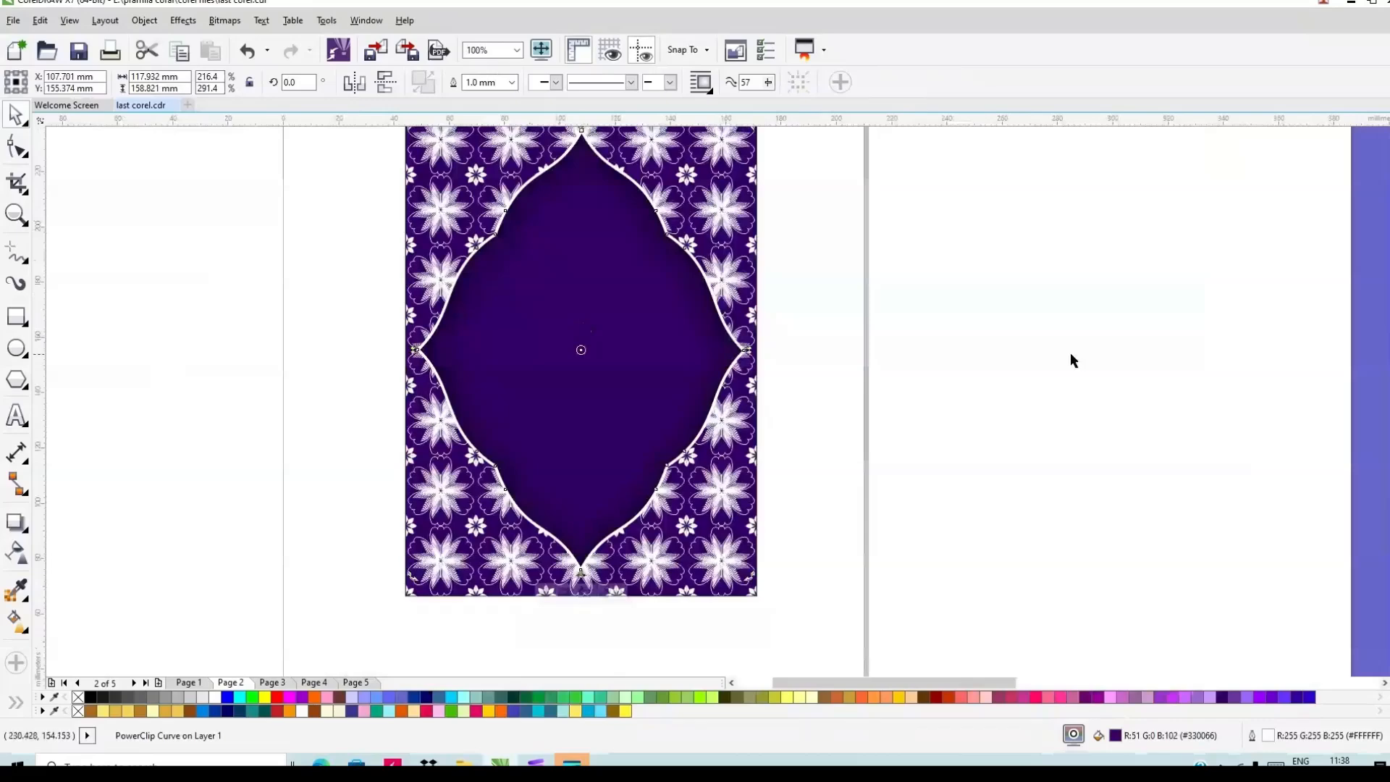
click(1073, 360)
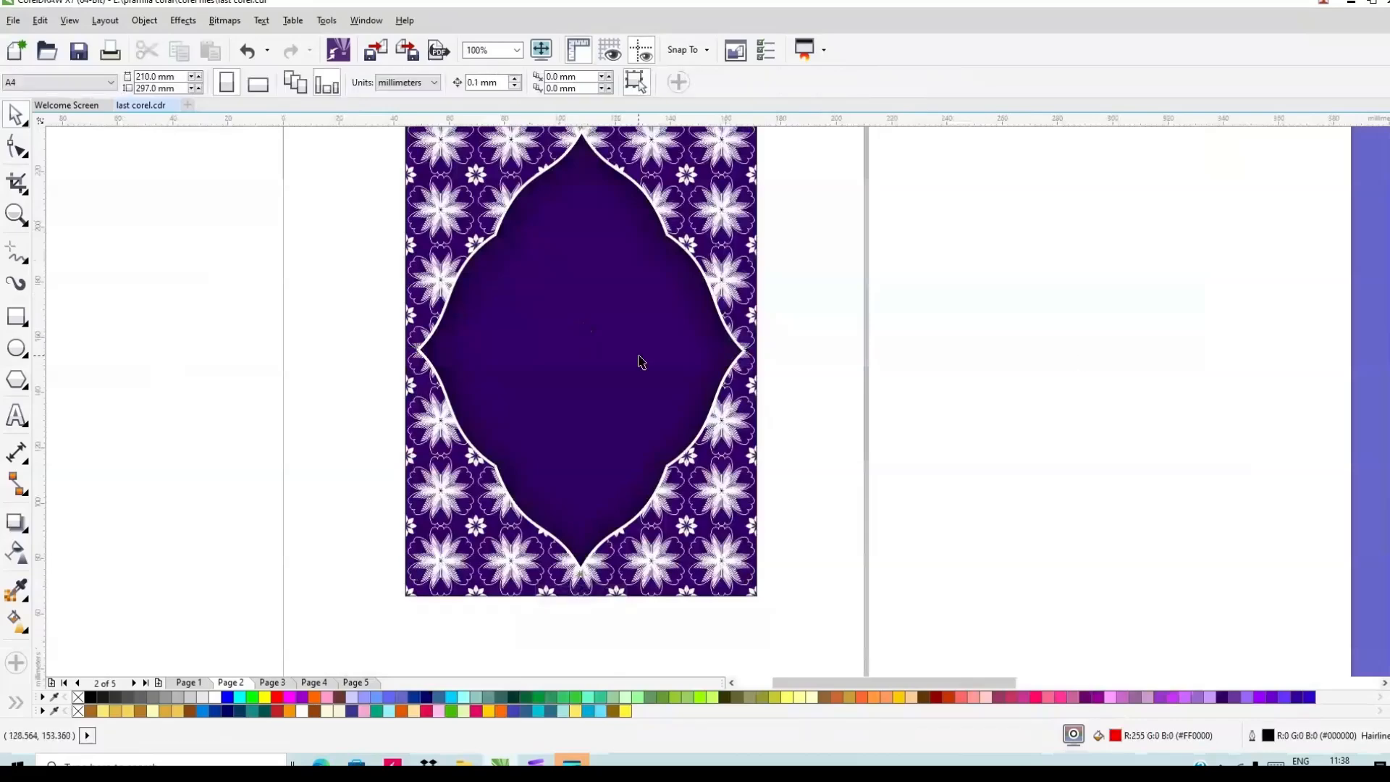
scroll(568, 248, up, 1)
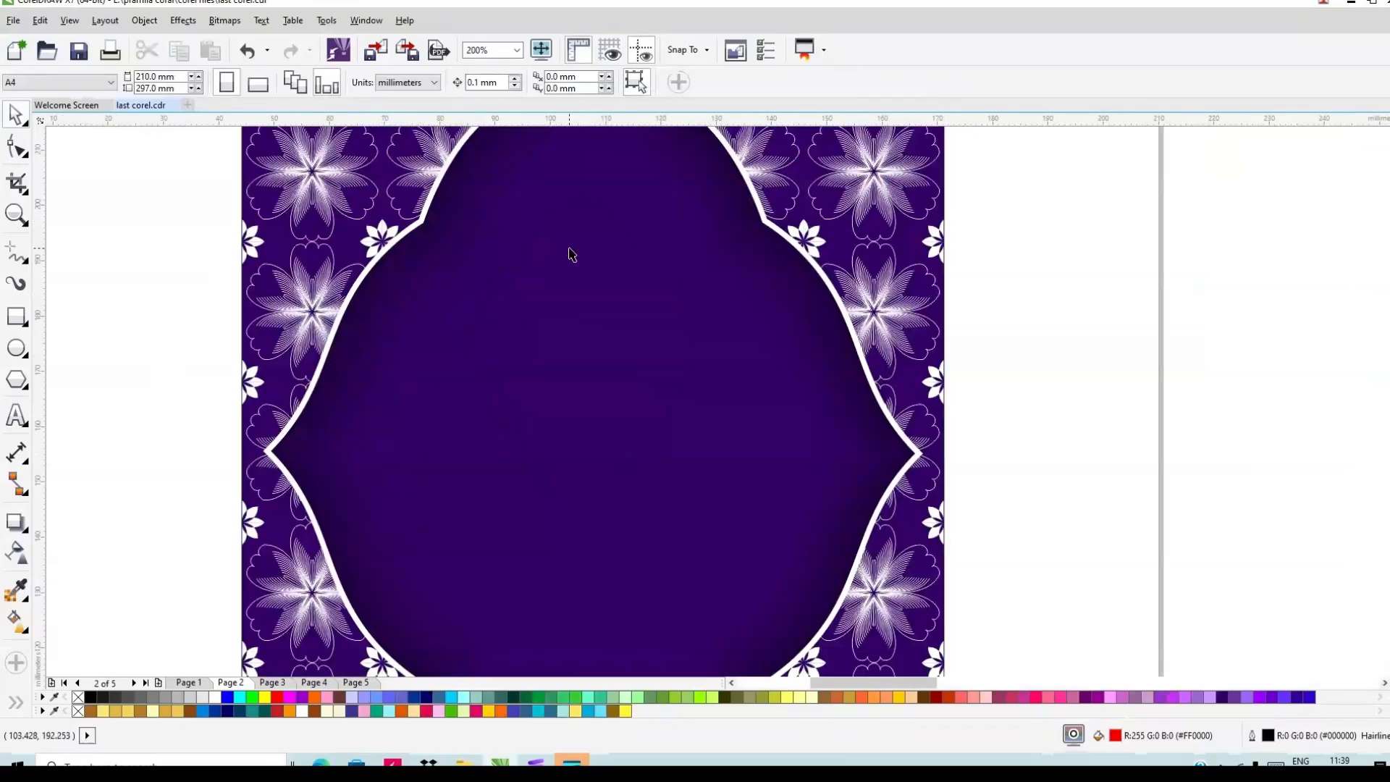
Inspect the inner shadow around the top, middle and lower parts of the ornamental frame
scroll(568, 248, down, 1)
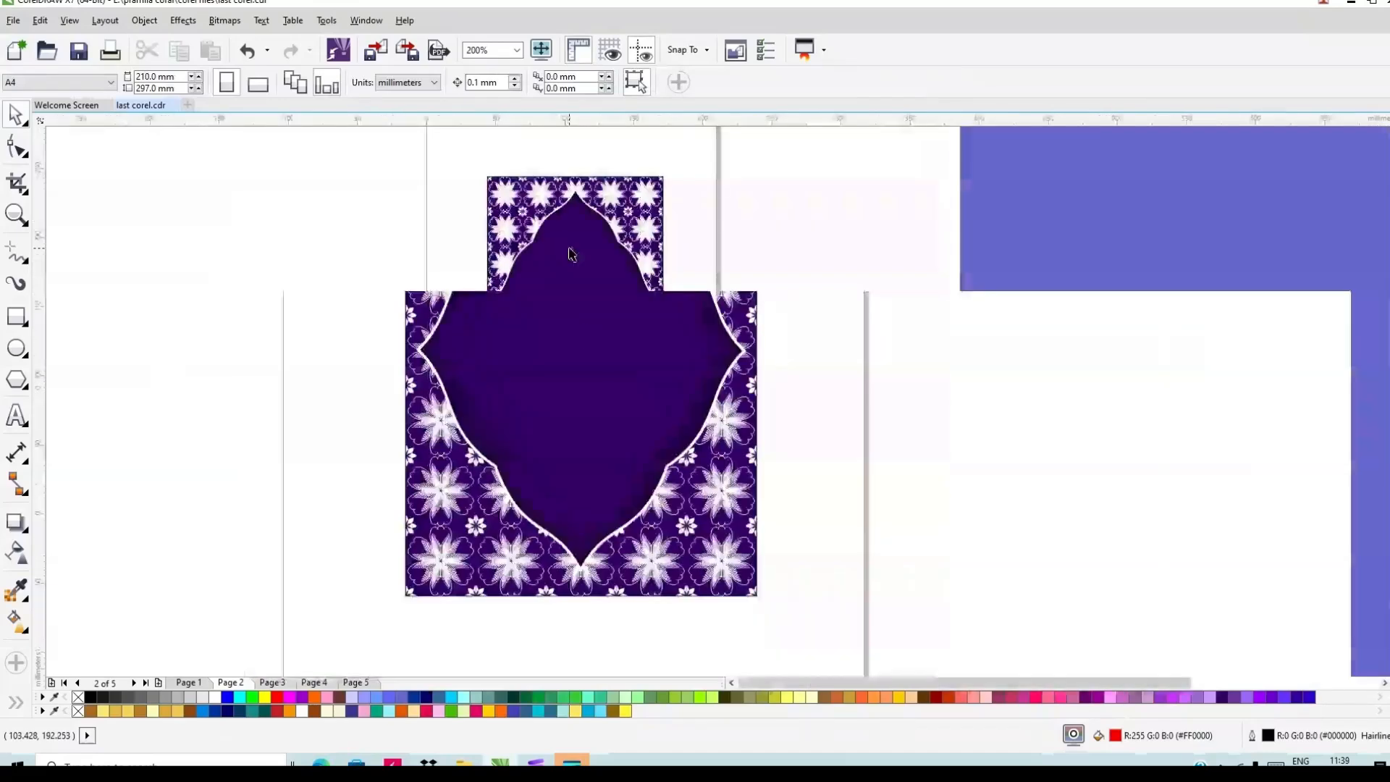
scroll(575, 190, up, 1)
scroll(575, 194, up, 1)
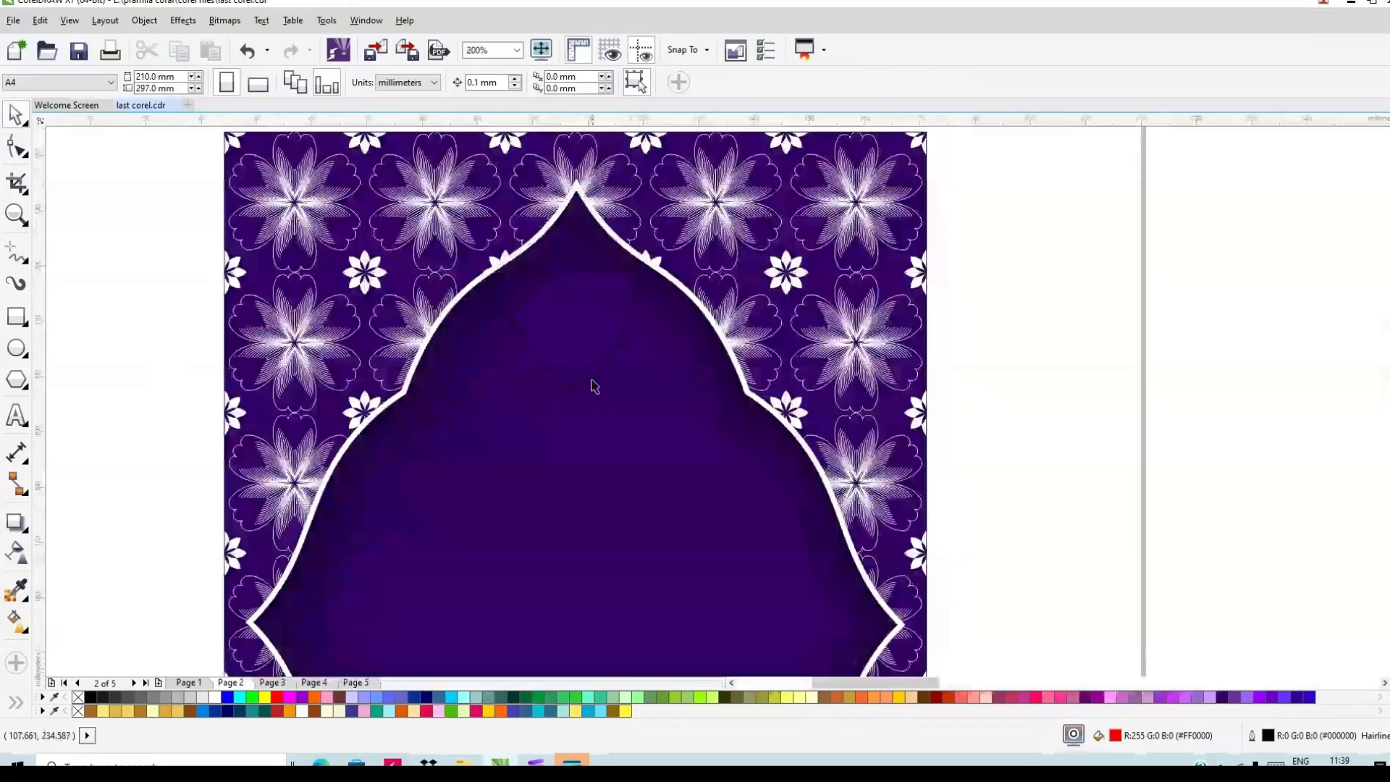
scroll(674, 237, down, 1)
scroll(616, 481, up, 1)
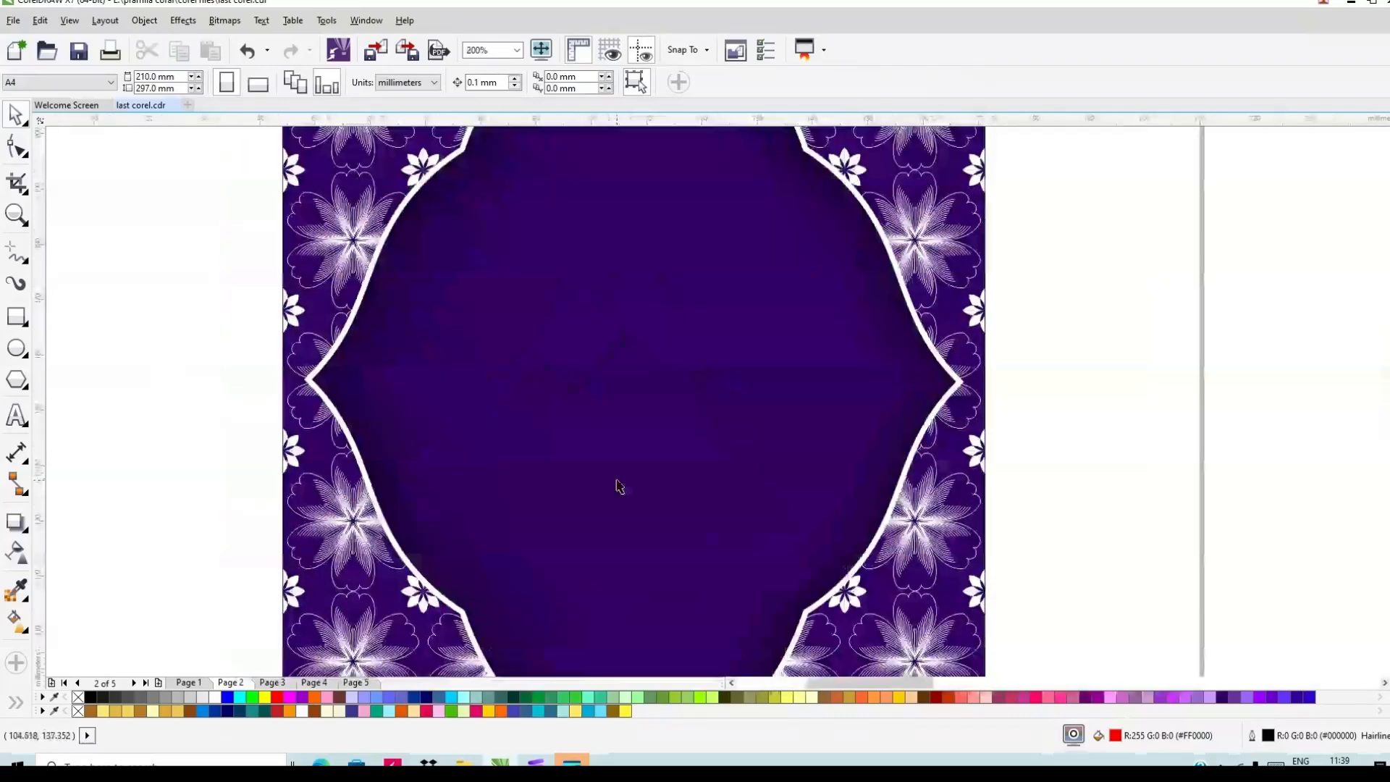
scroll(661, 318, down, 1)
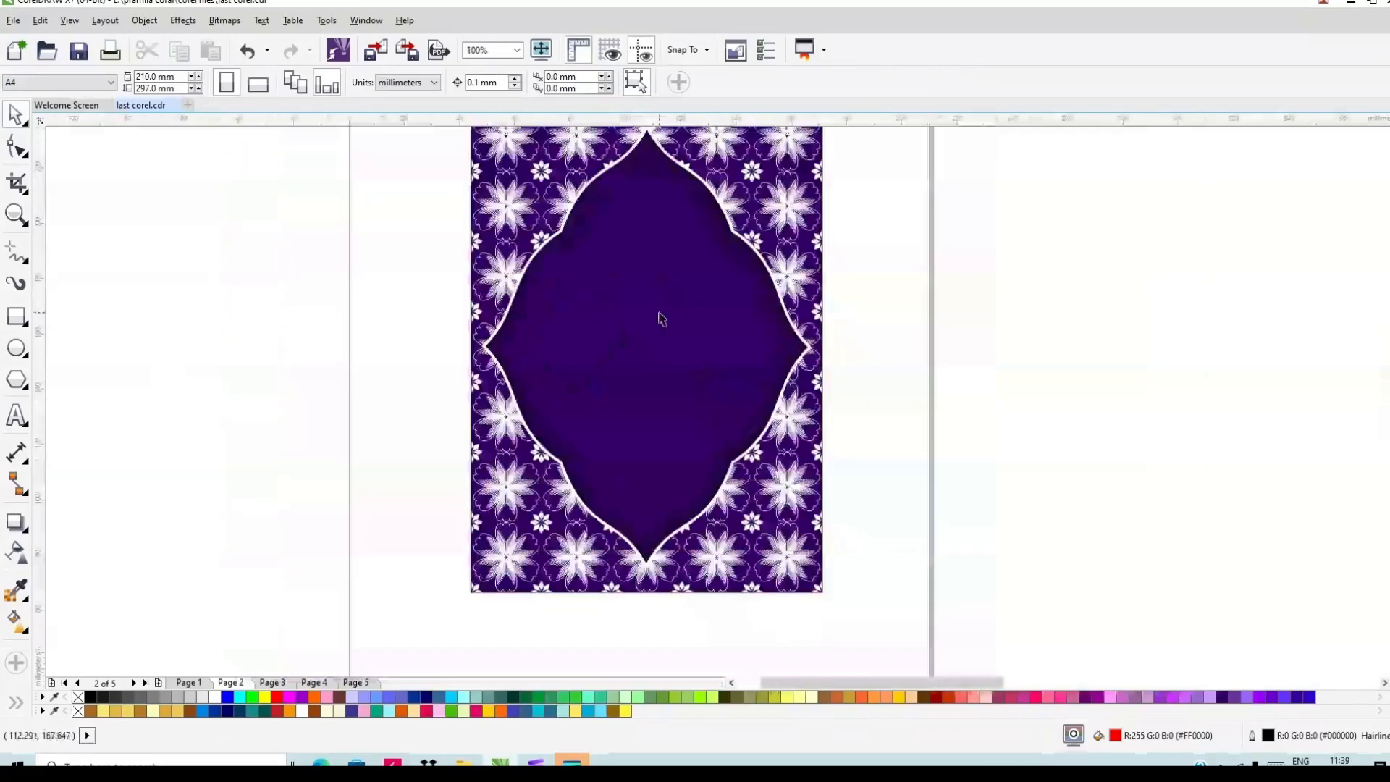
click(629, 343)
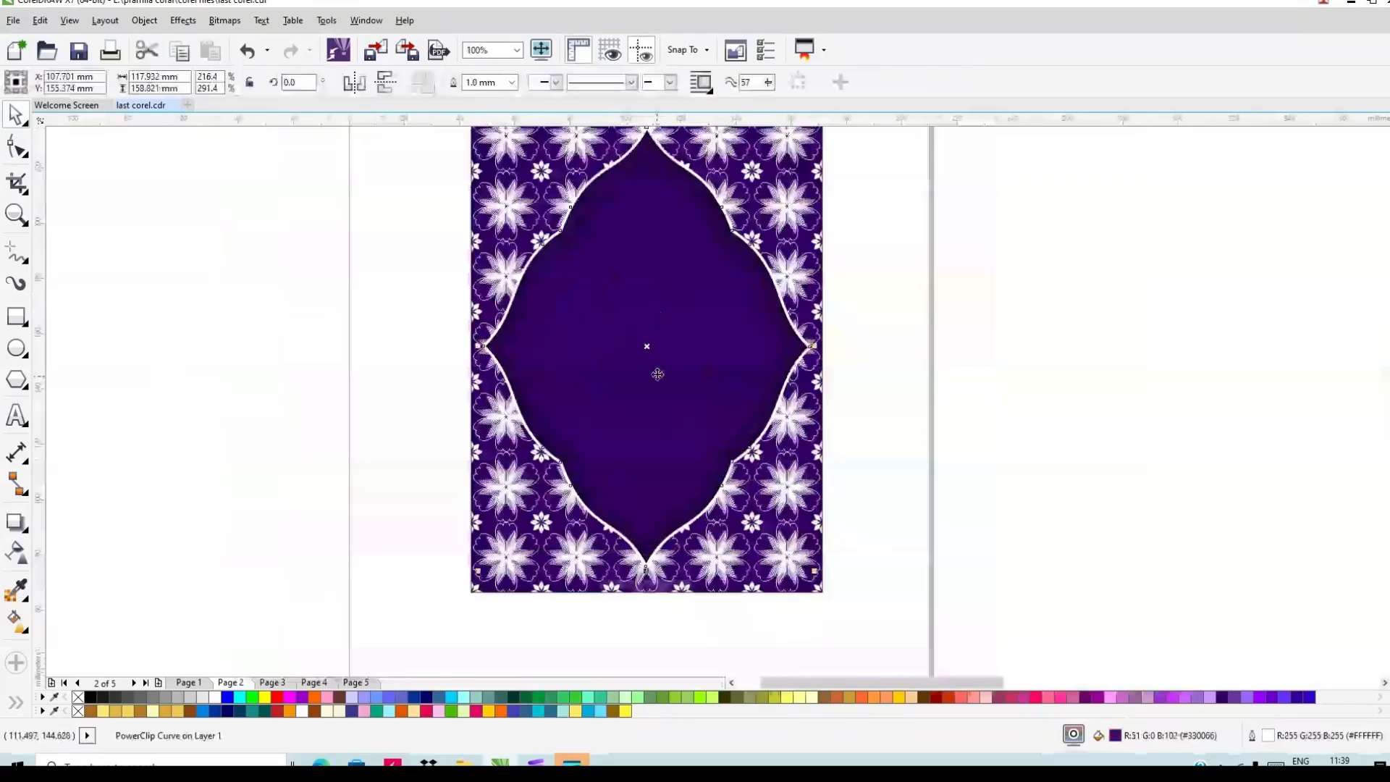
Move the white Ganesha motif from the violet rectangle beside the page into the upper part of the ornamental frame
scroll(657, 374, down, 1)
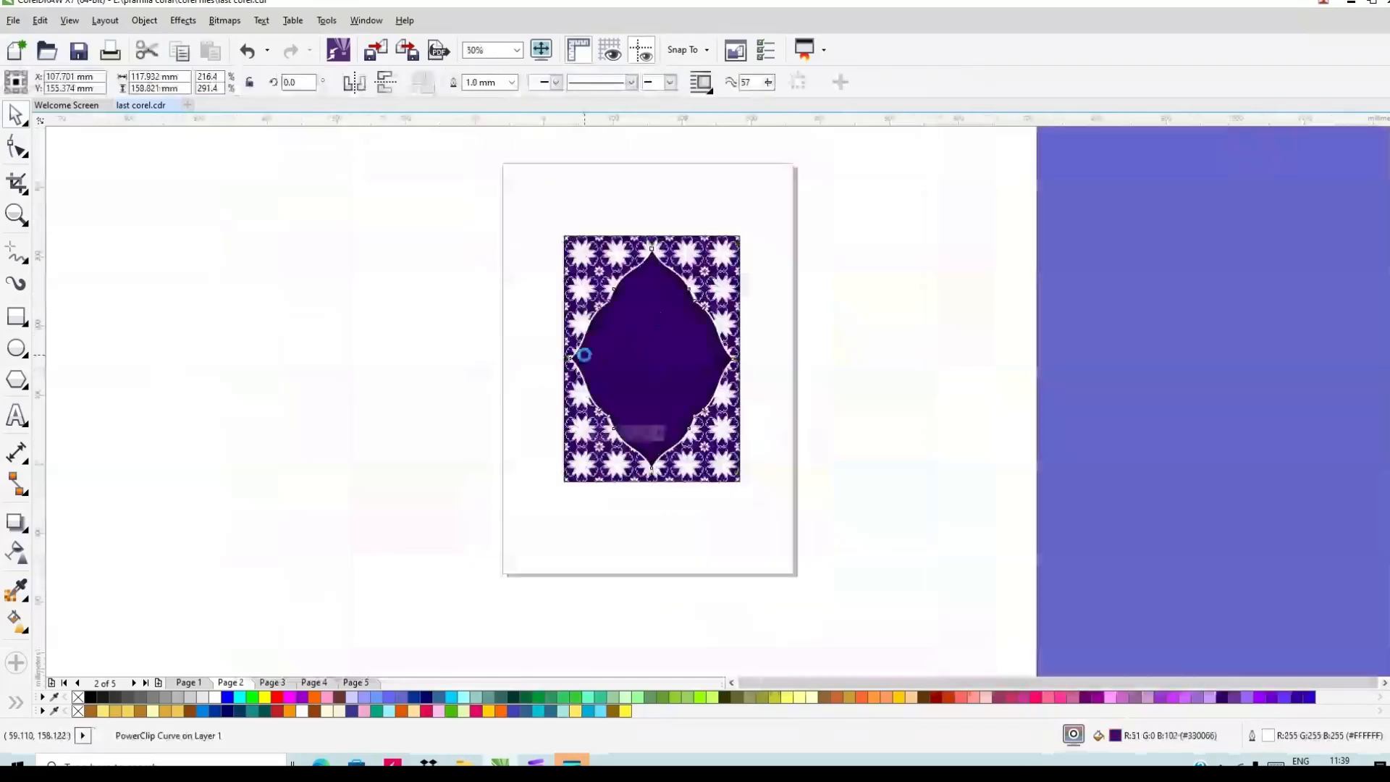
scroll(583, 355, down, 1)
click(1129, 342)
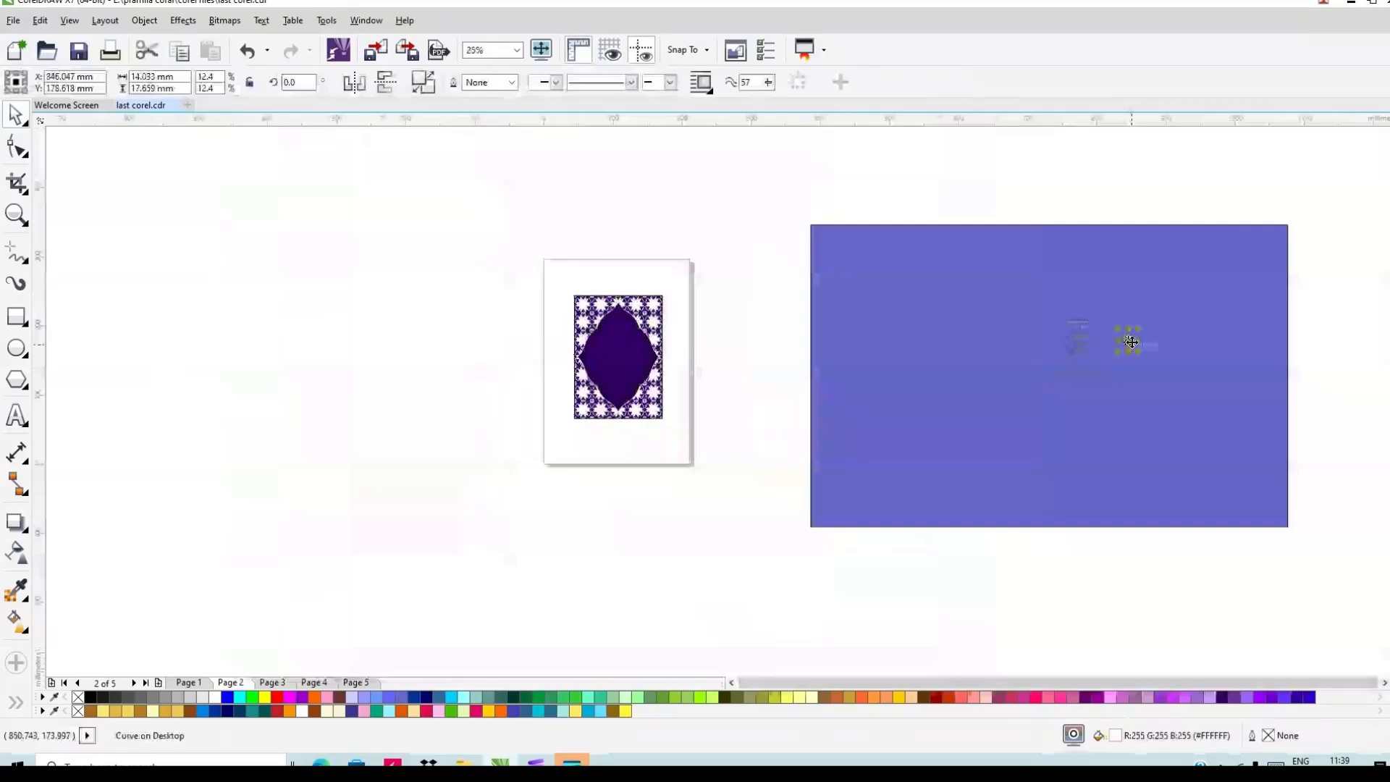
drag(1131, 341, 615, 324)
scroll(615, 324, up, 2)
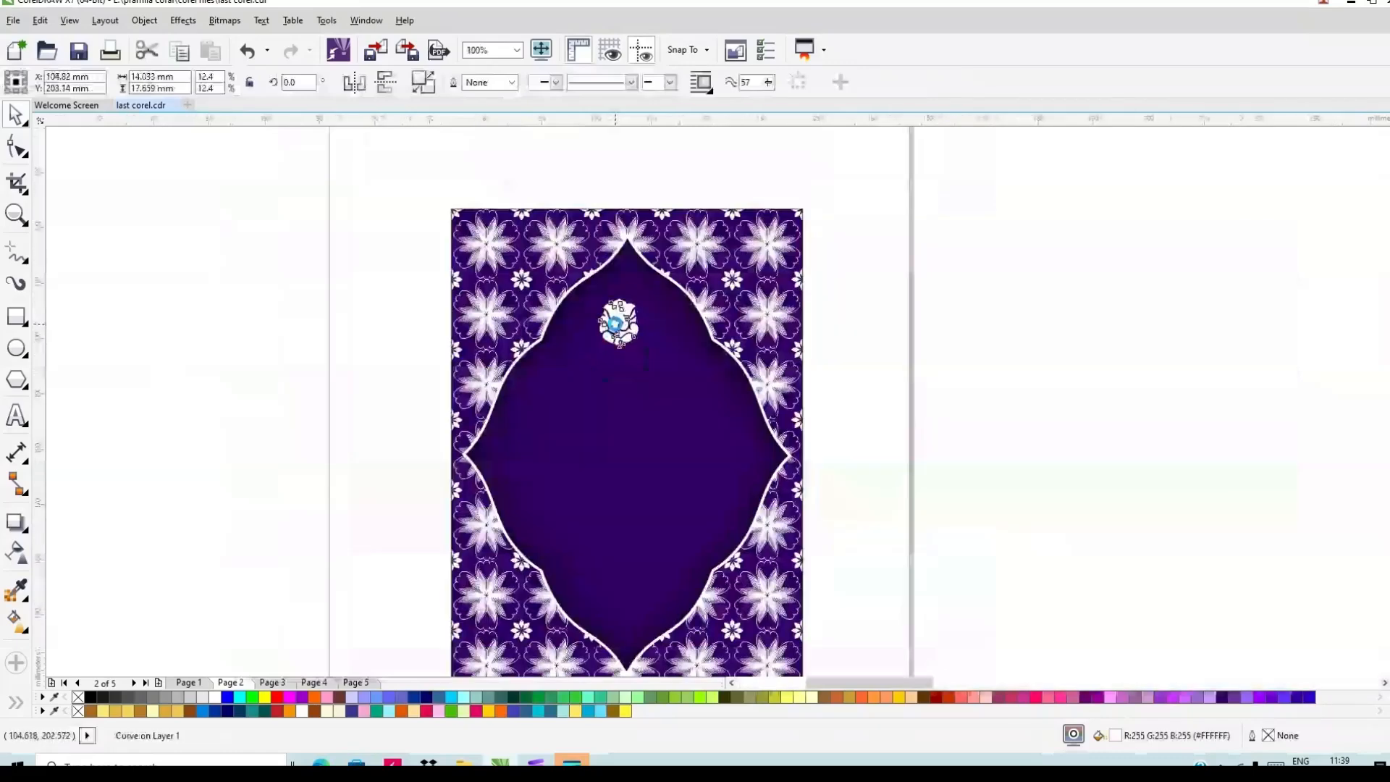
scroll(615, 324, up, 1)
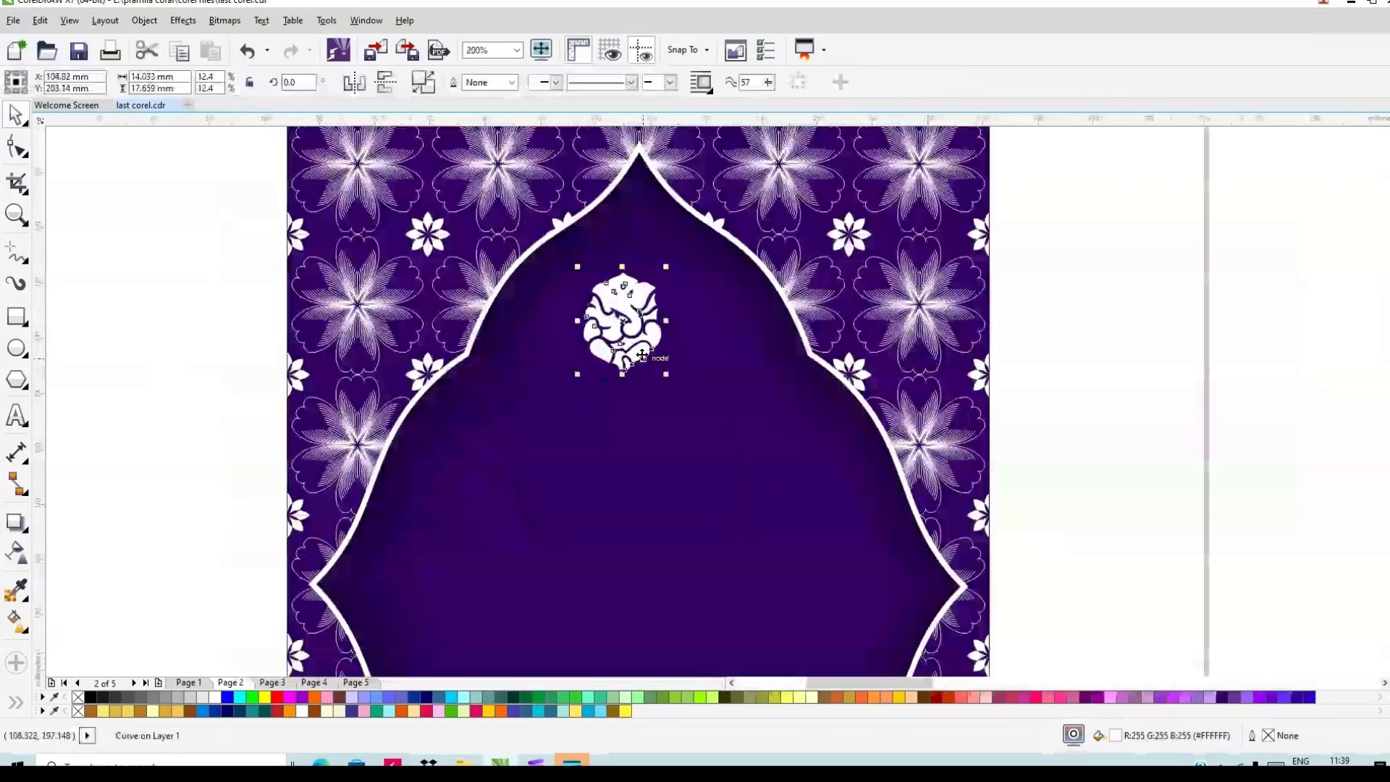
Centre the Ganesha motif horizontally on the card background and raise it closer to the frame's top peak
shift+click(930, 237)
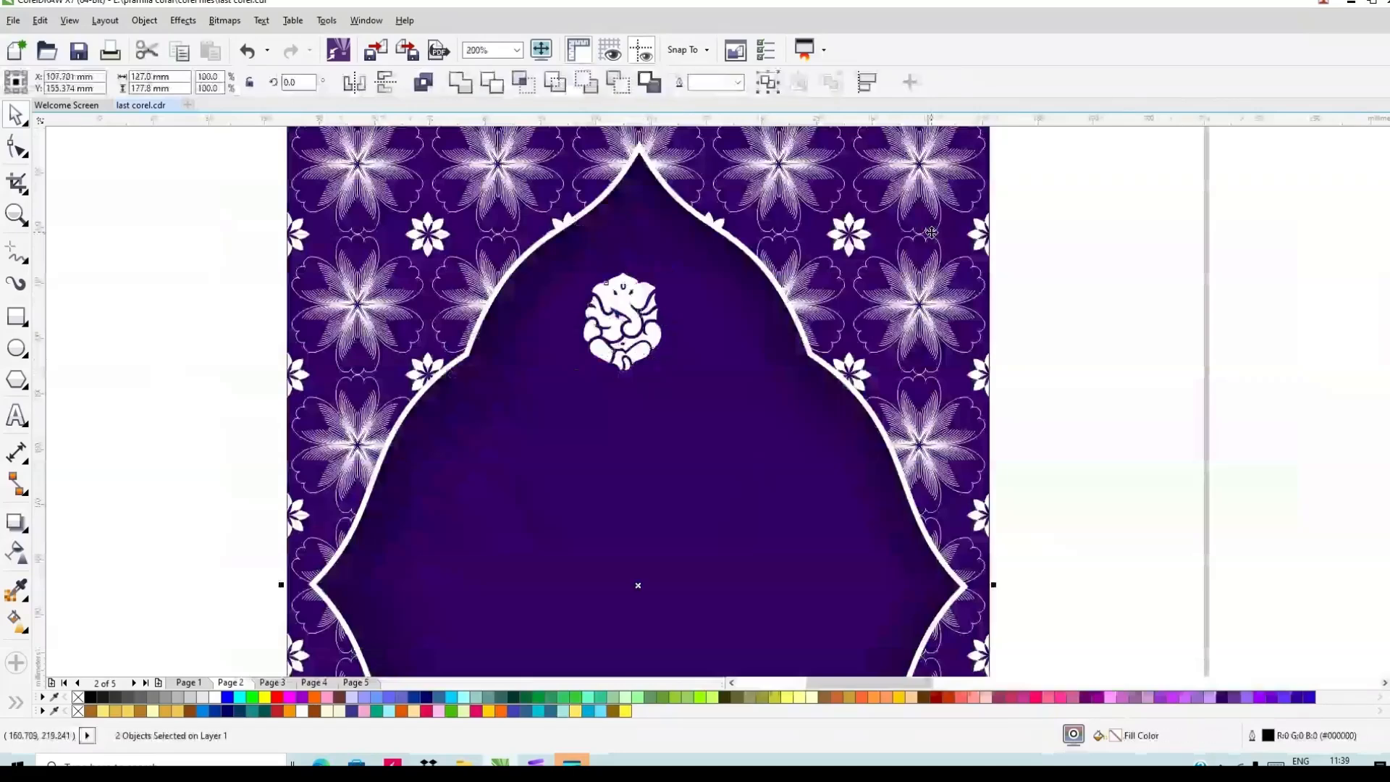
key(c)
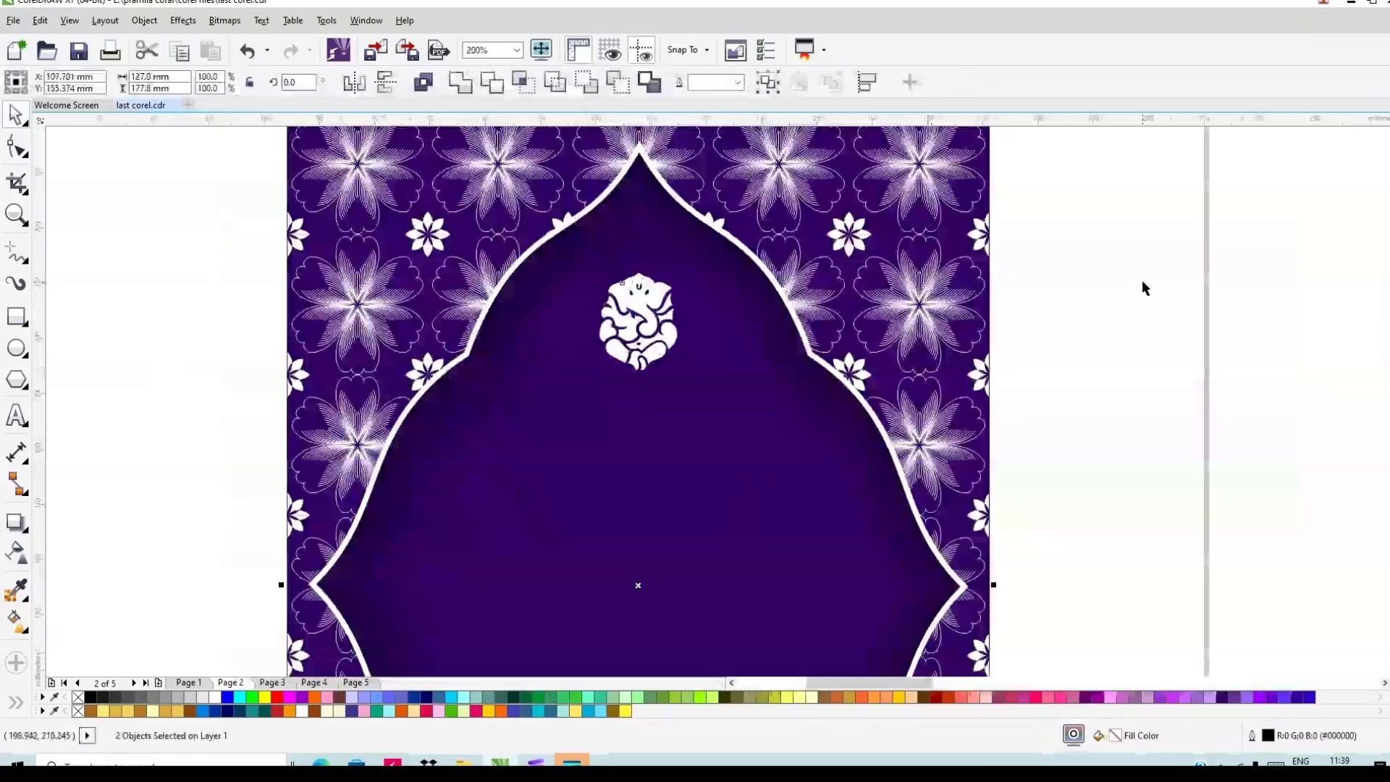
click(636, 327)
drag(636, 327, 634, 260)
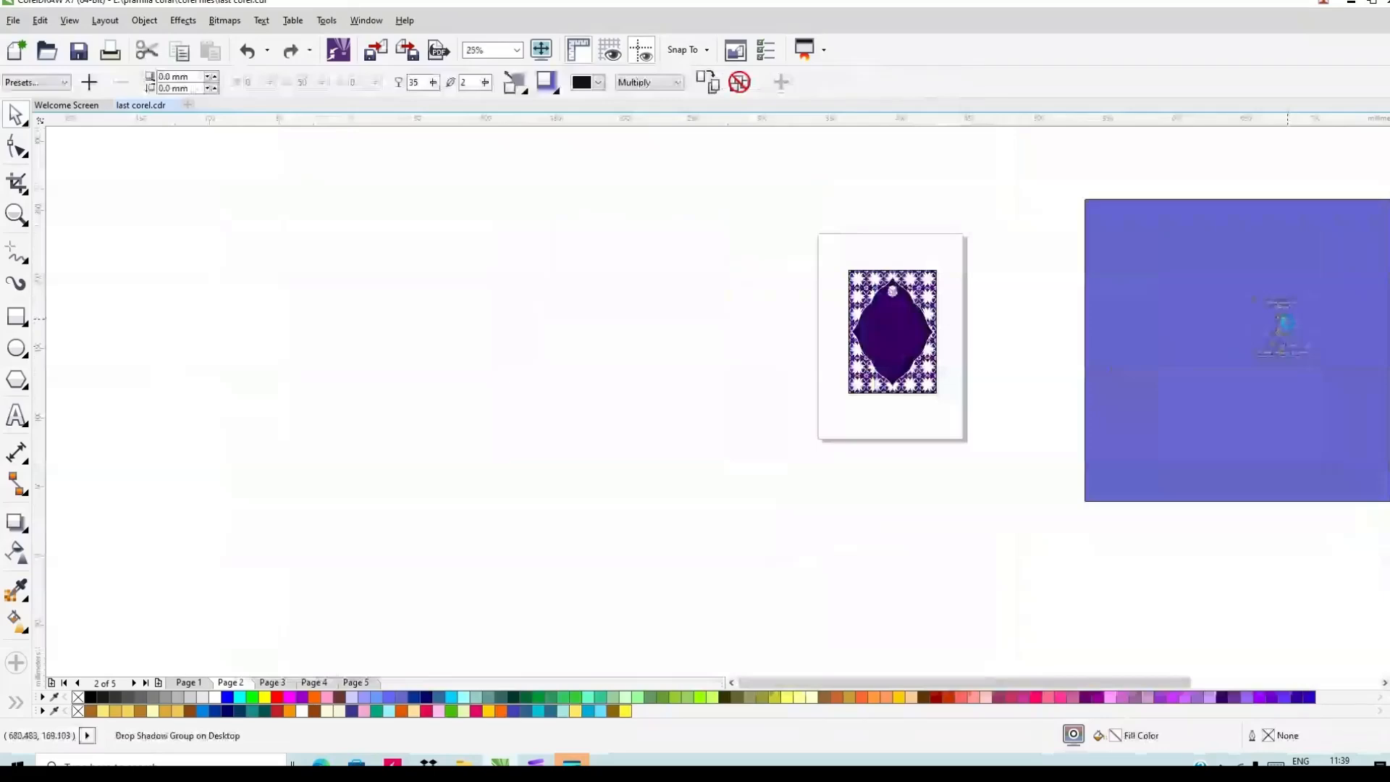
Move the invitation text group onto the card and position it centrally in the frame below the Ganesha motif
scroll(1278, 327, up, 2)
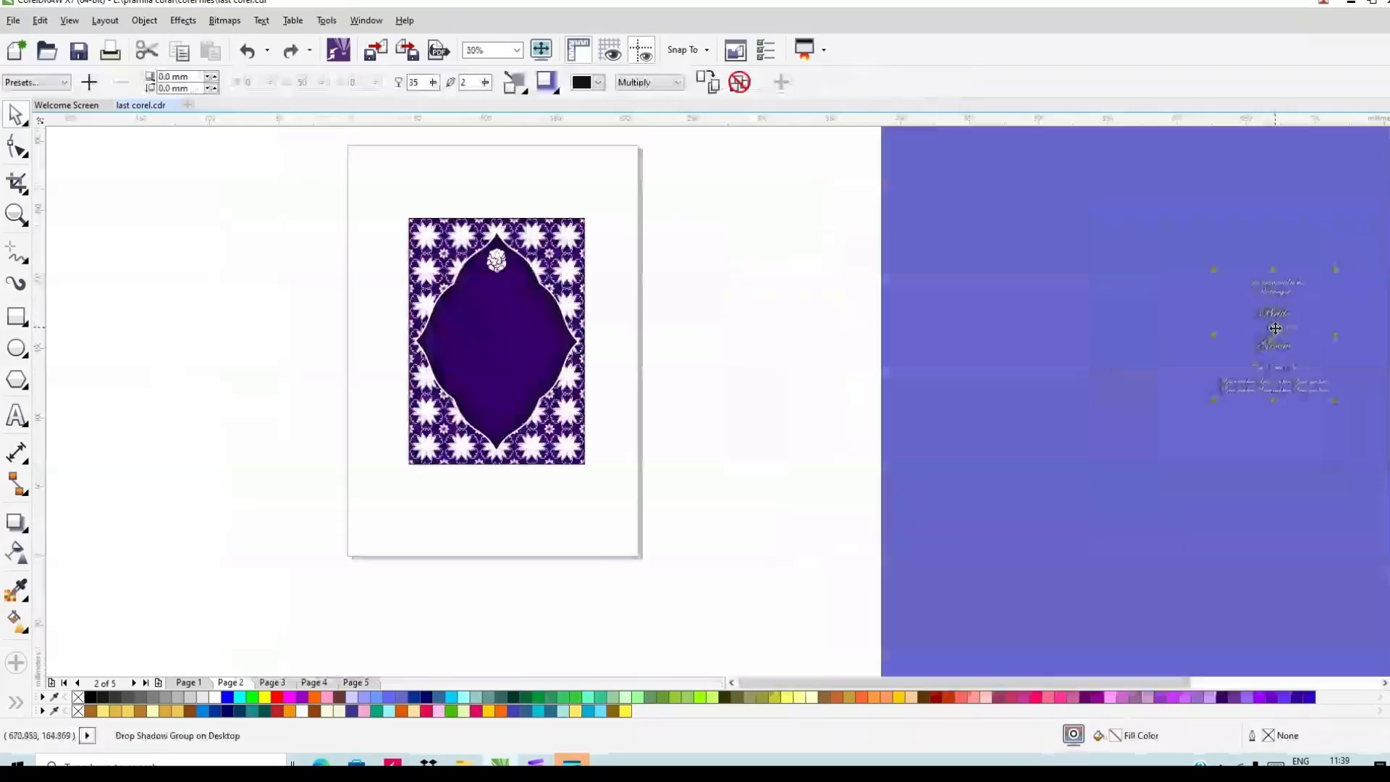
drag(1275, 328, 497, 343)
scroll(469, 324, up, 2)
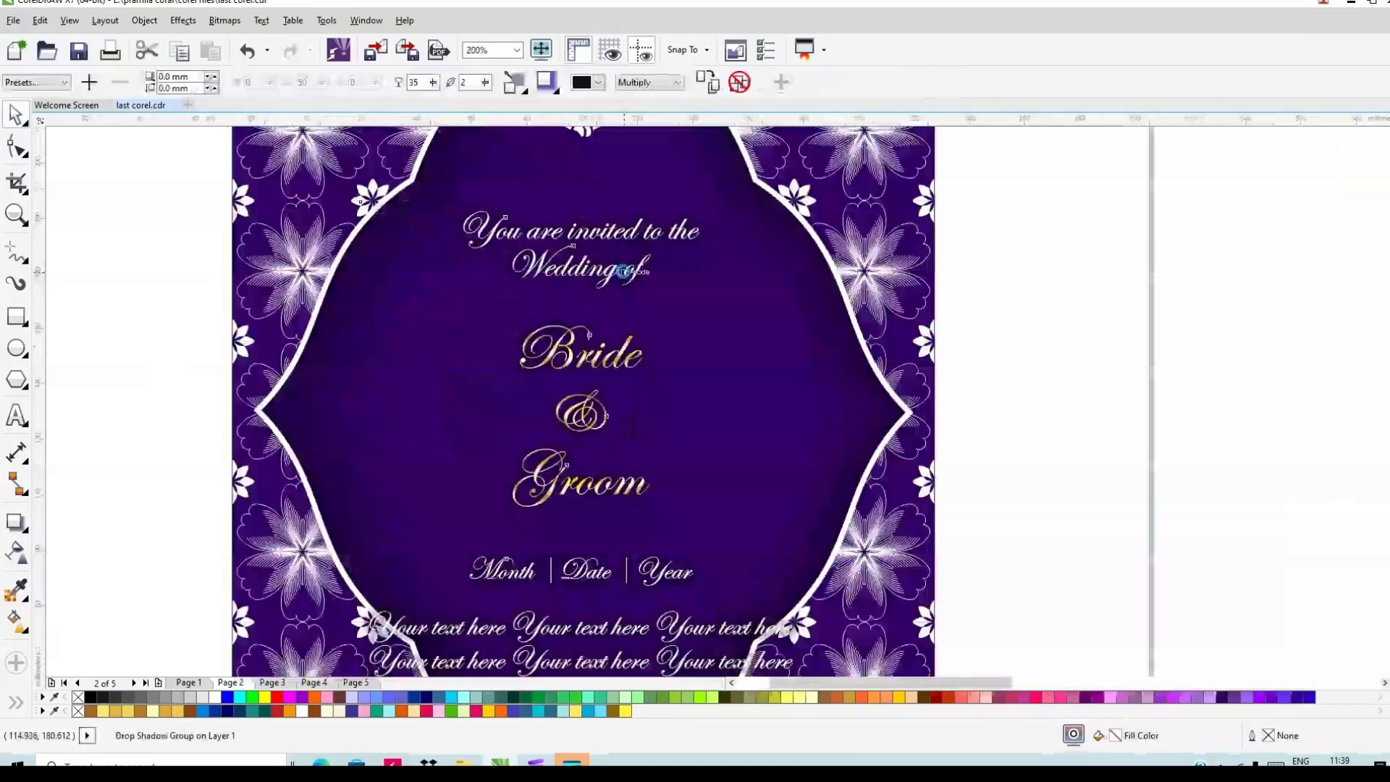
scroll(623, 271, down, 2)
drag(627, 353, 603, 339)
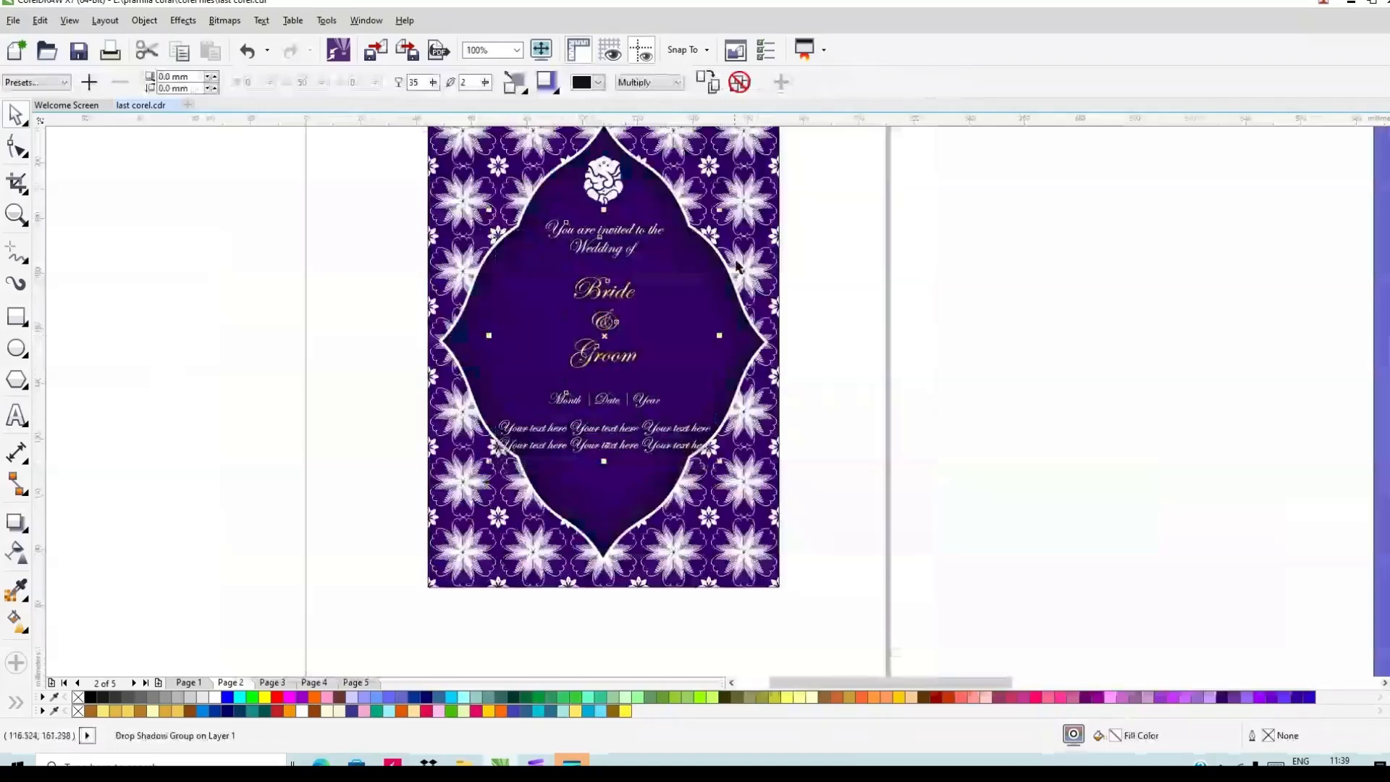
Scale the invitation text group down slightly around its centre to fit the ornamental frame
drag(720, 211, 714, 217)
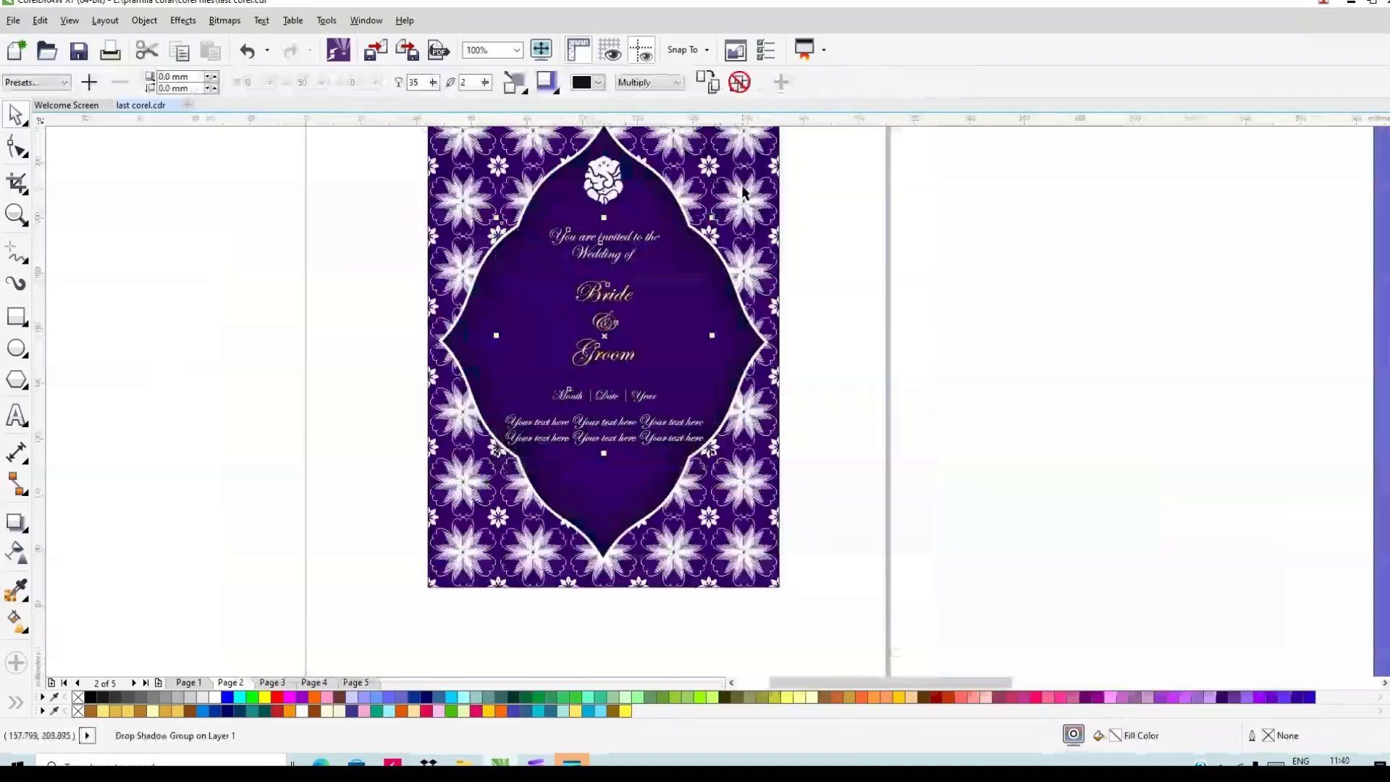
click(735, 176)
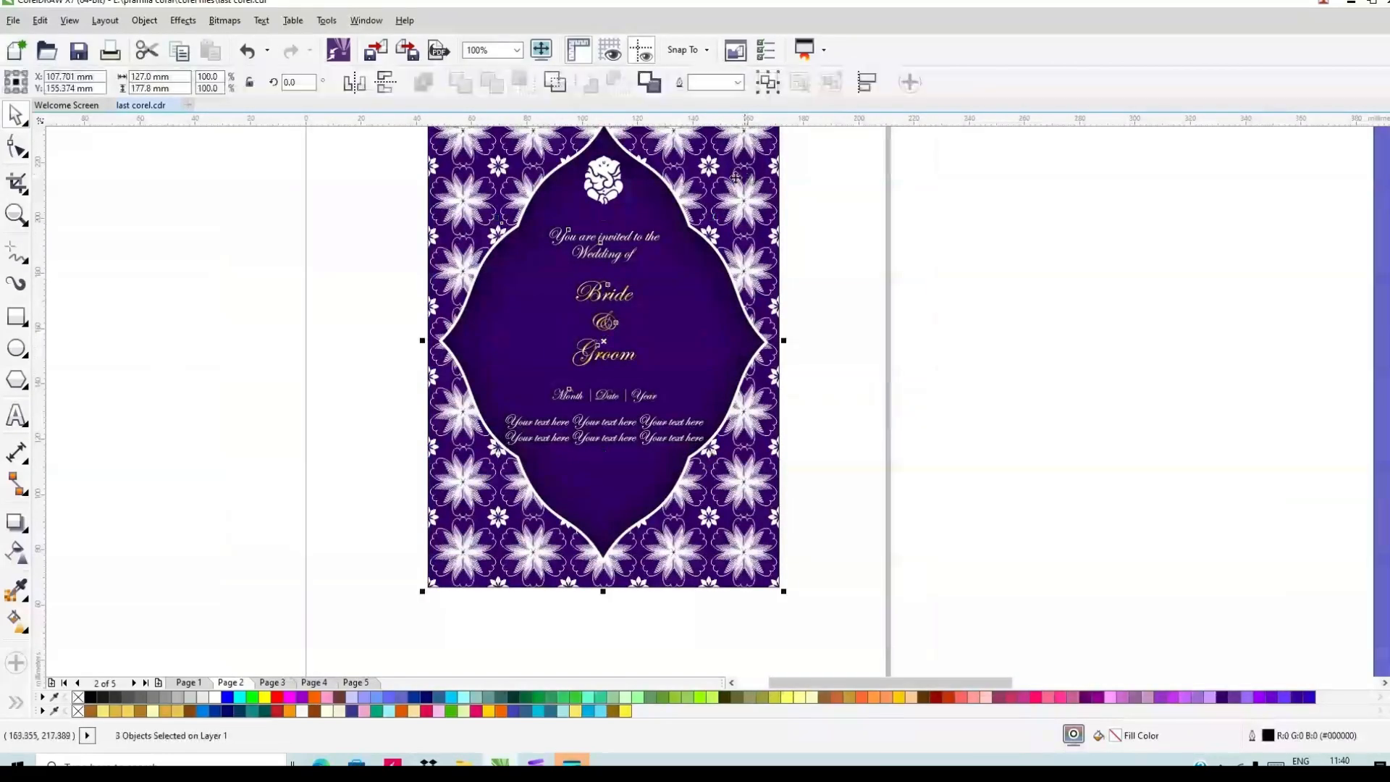
click(750, 207)
click(573, 231)
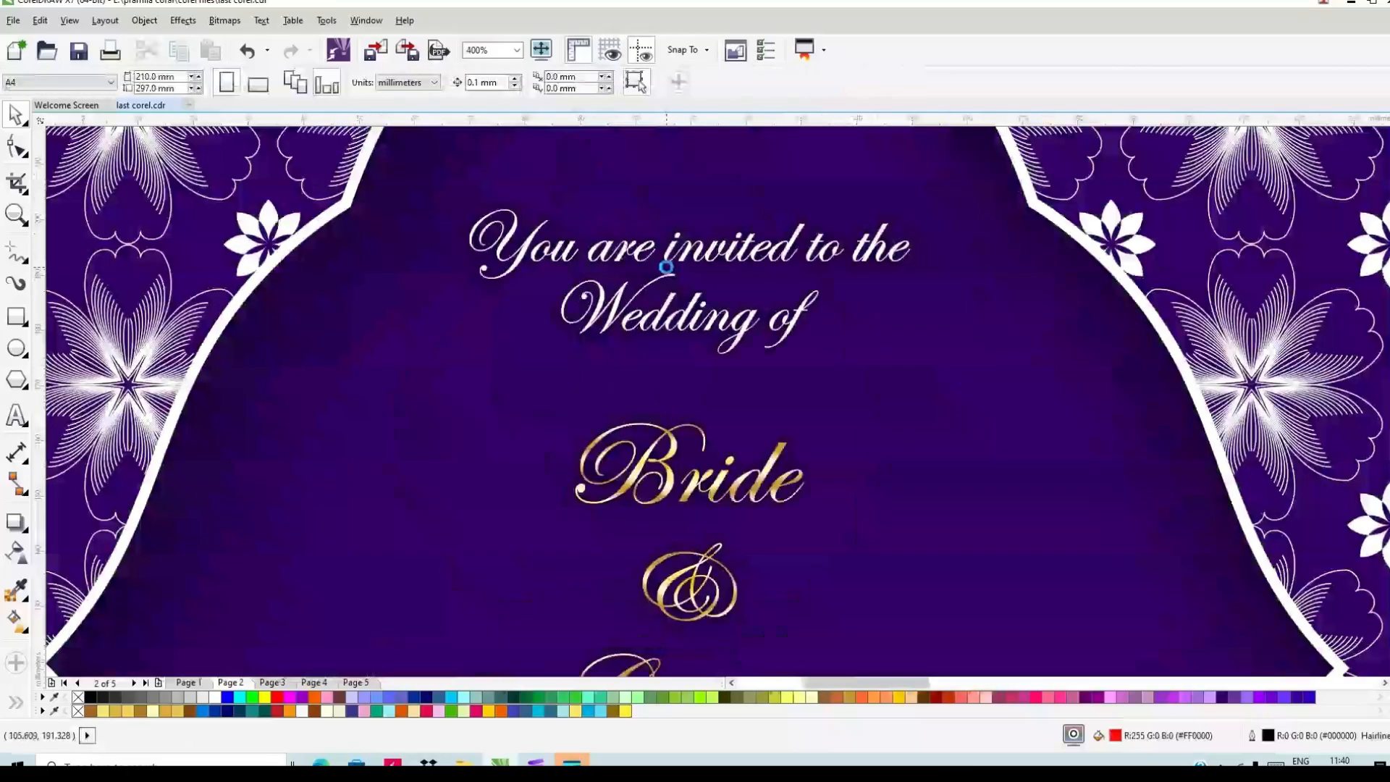
Nudge the Ganesha motif down by about 1.7 mm toward the invitation text
scroll(666, 266, down, 1)
scroll(666, 267, down, 1)
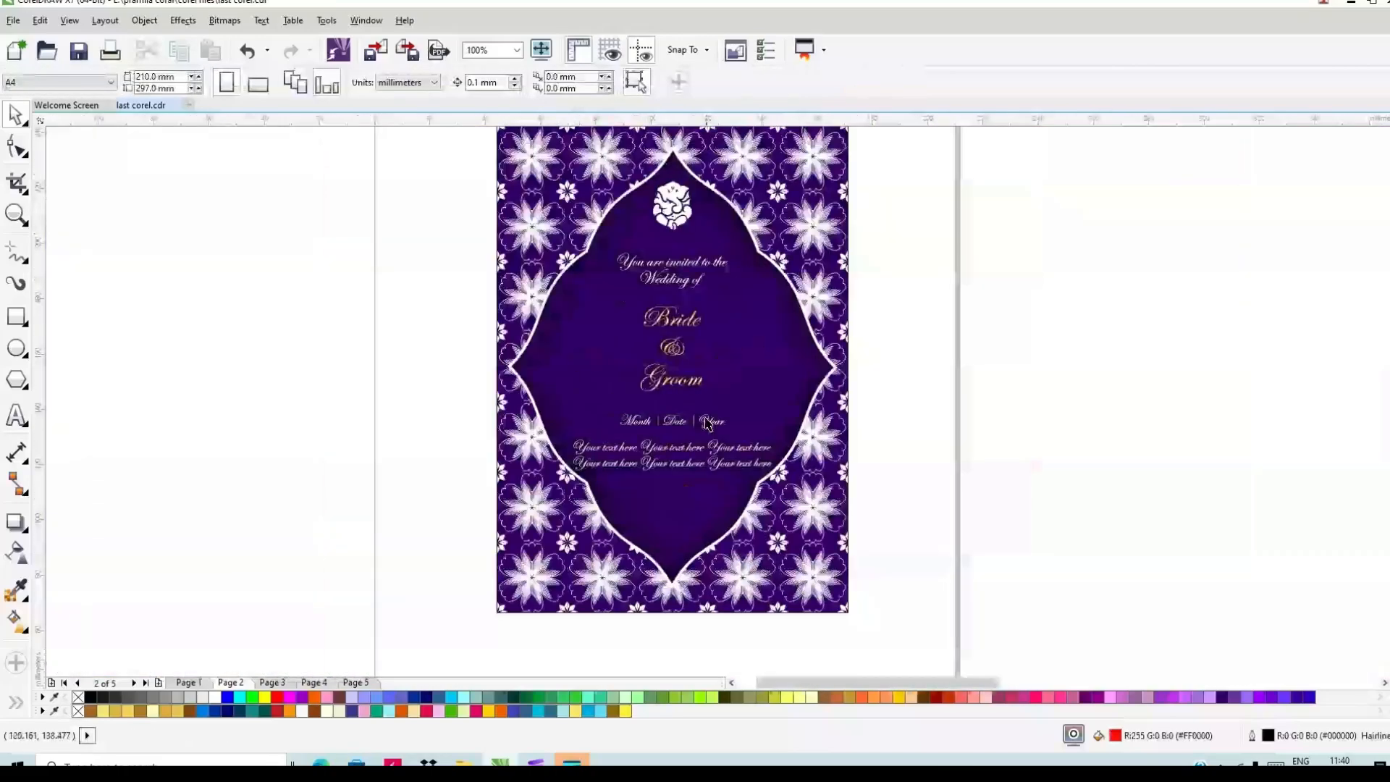
scroll(707, 424, up, 1)
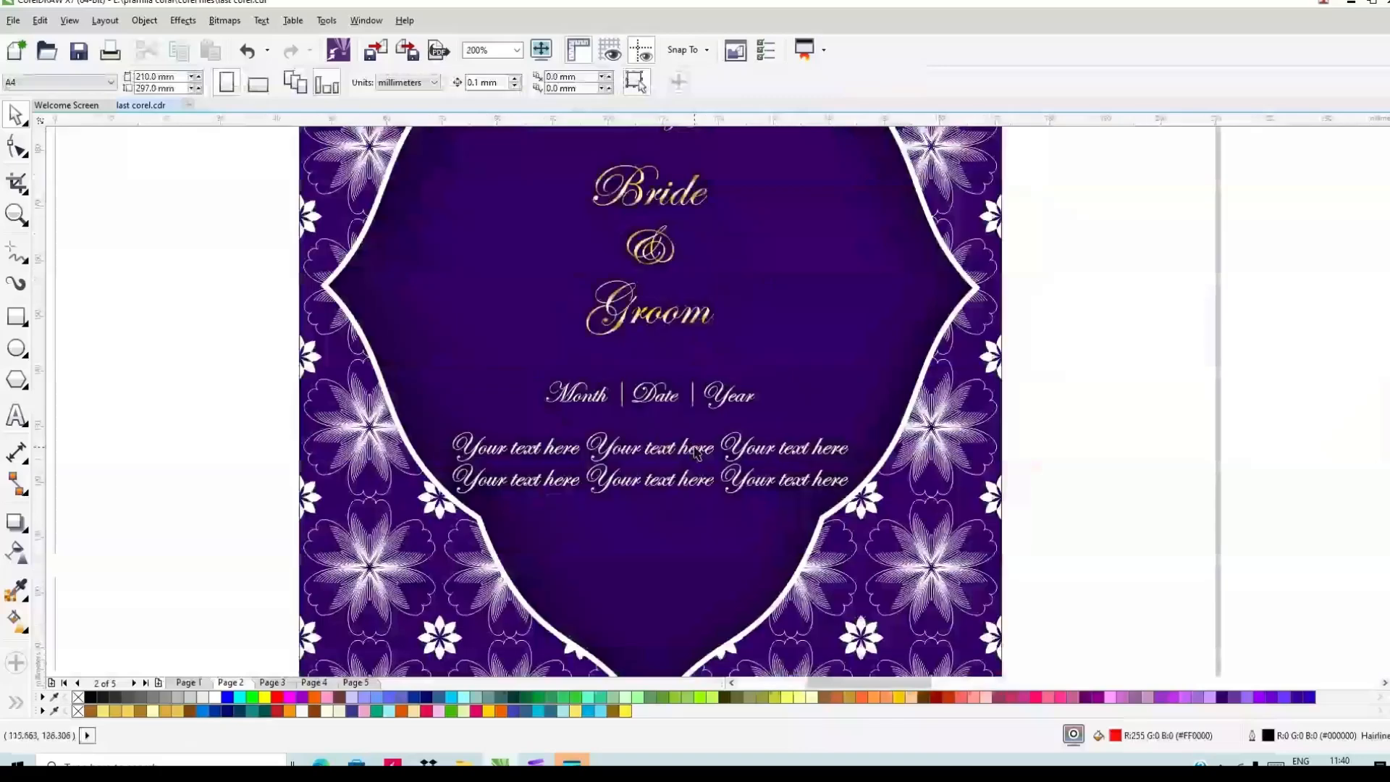
scroll(695, 442, down, 1)
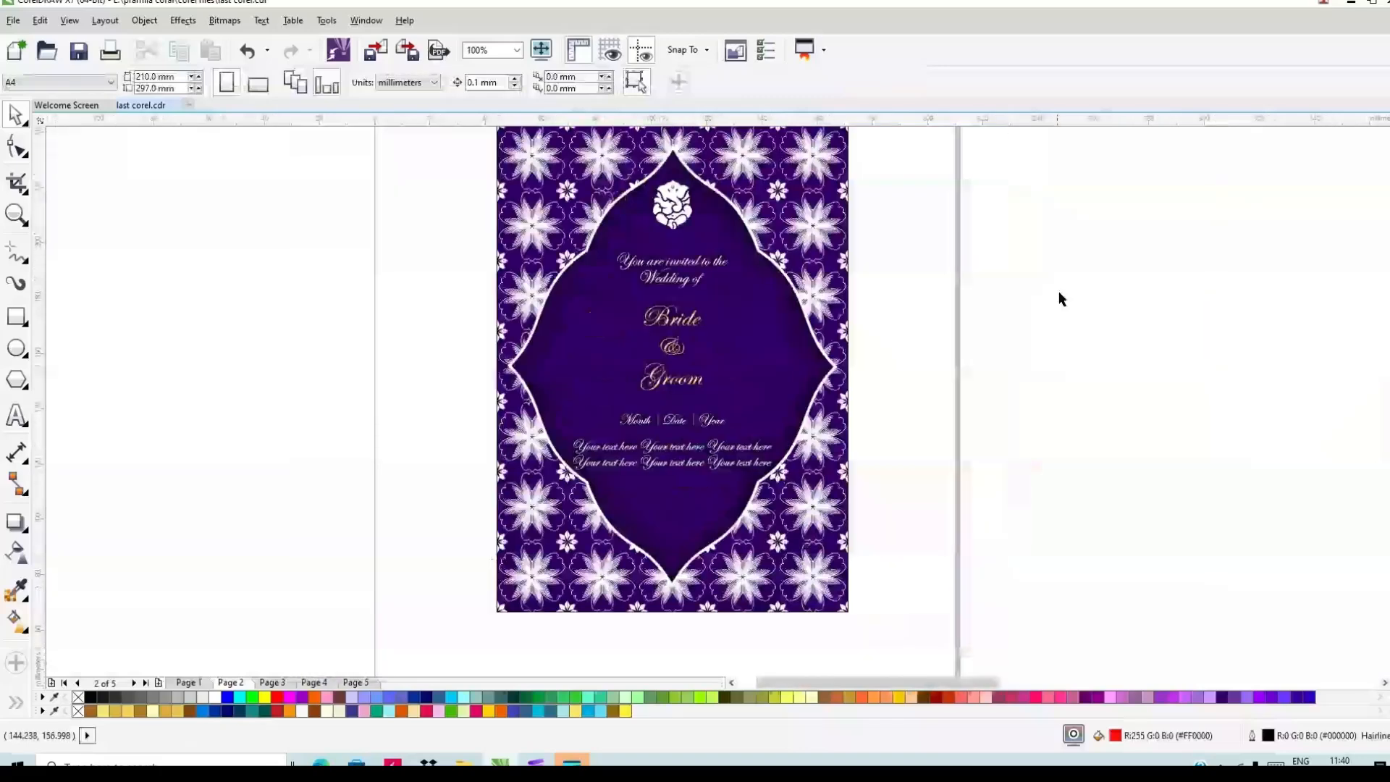
scroll(639, 329, down, 1)
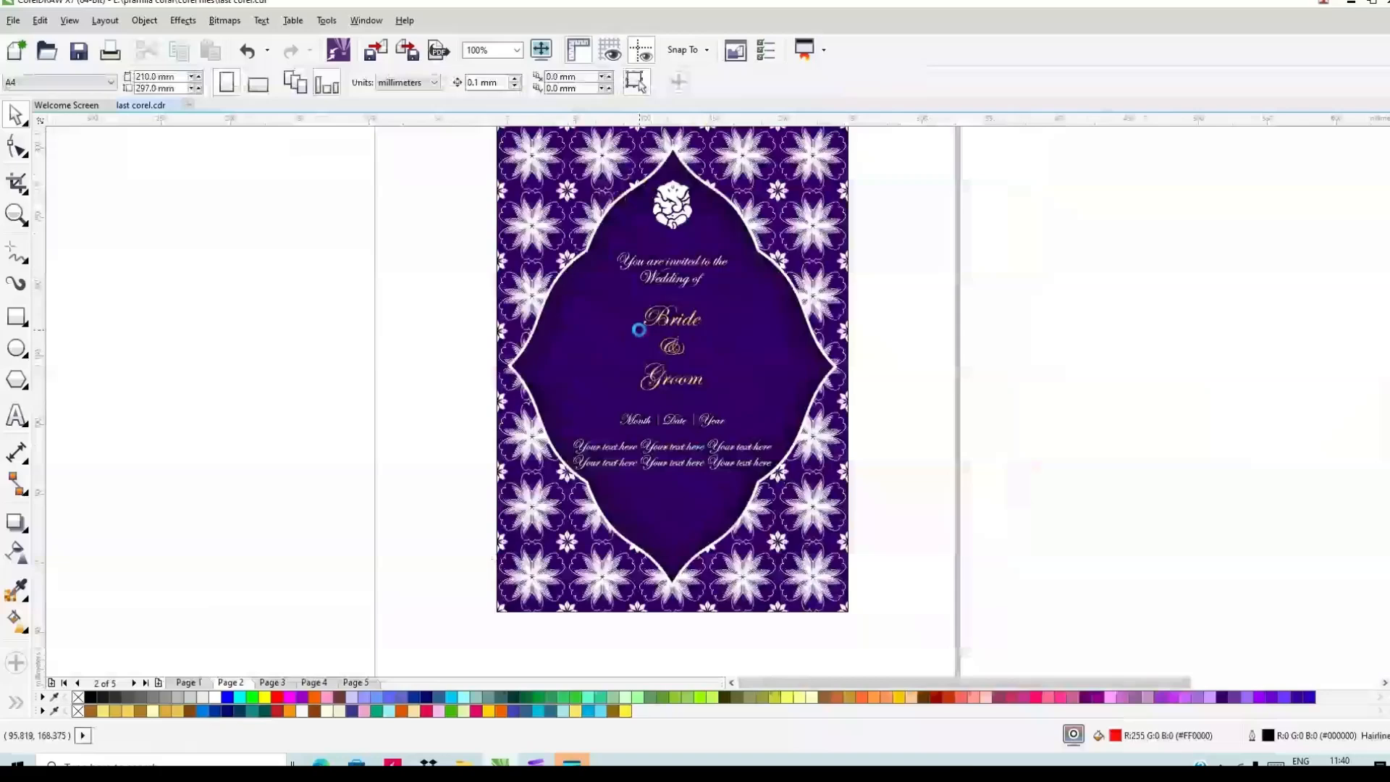
scroll(679, 267, up, 1)
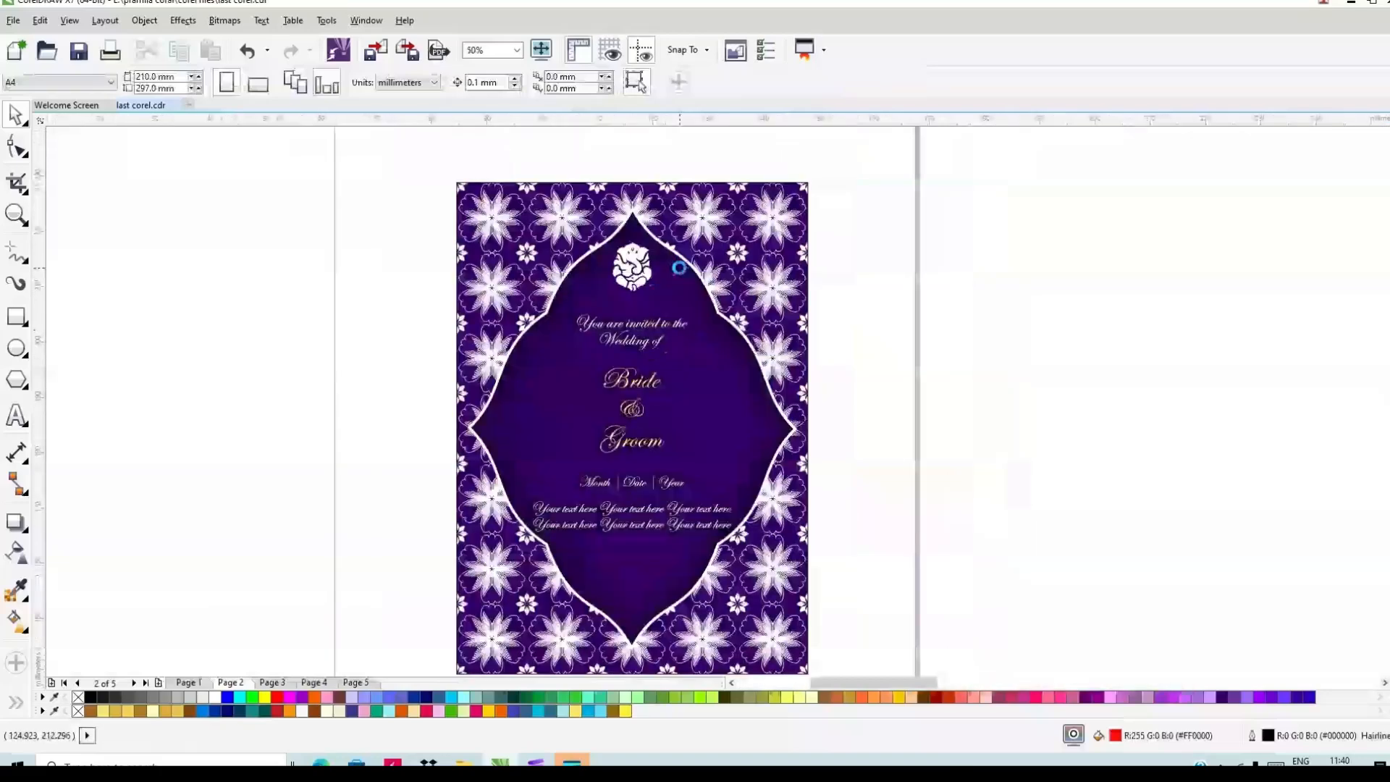
click(583, 266)
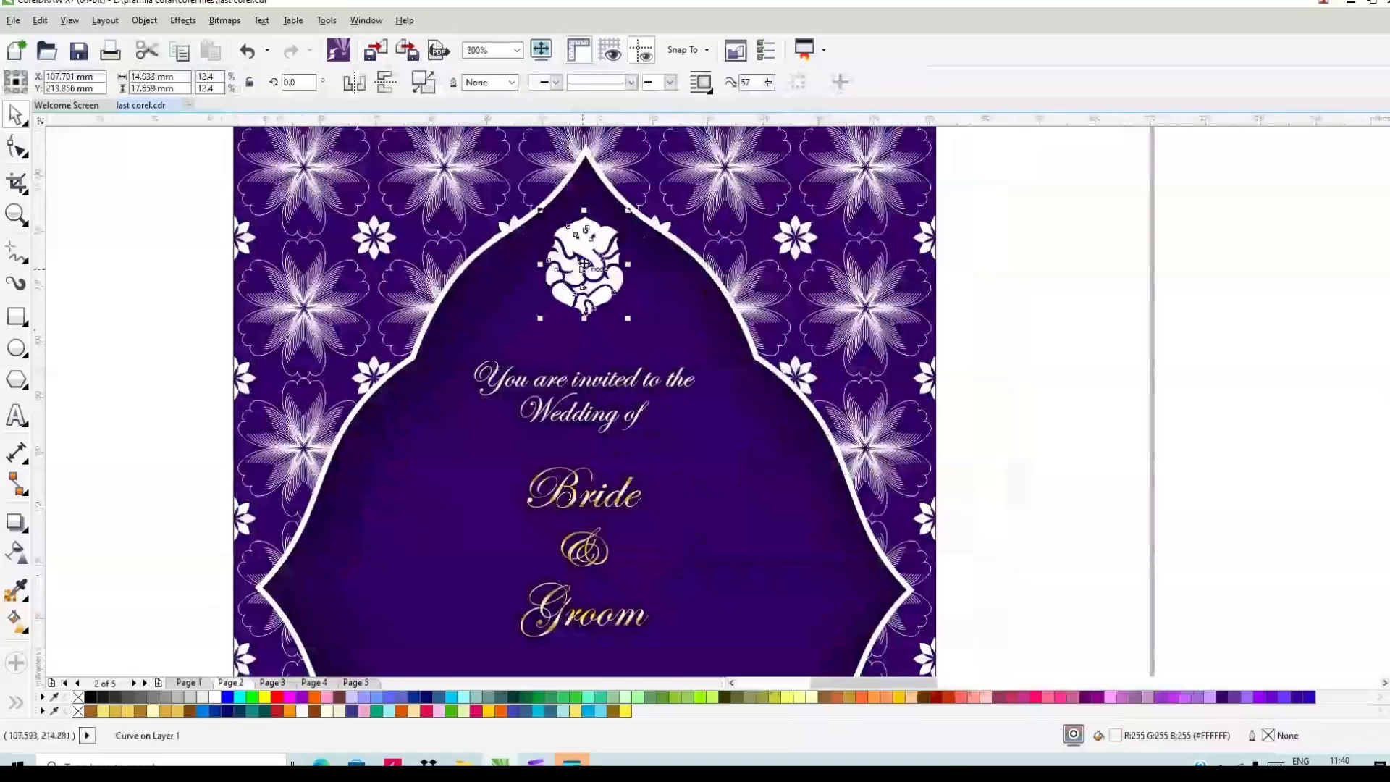
key(Down)
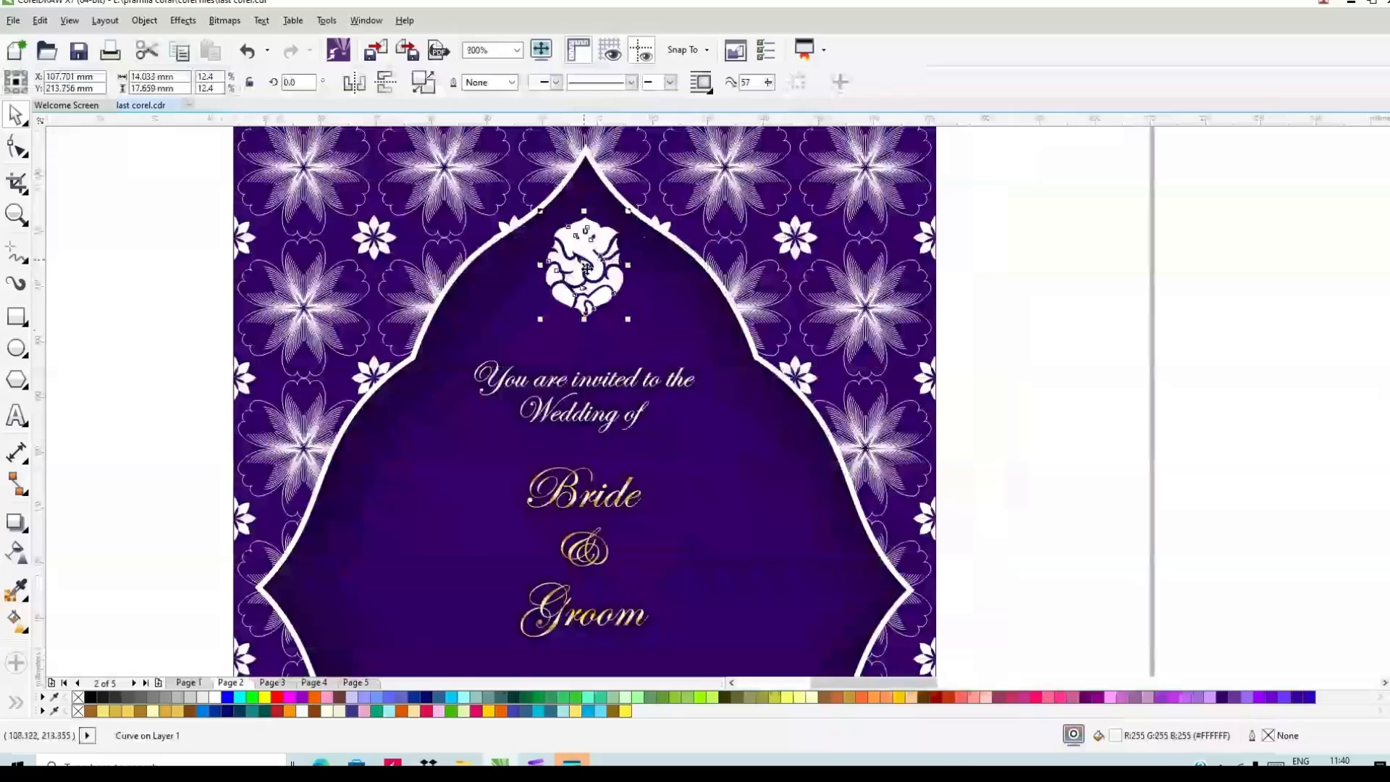
key(Down)
key(Down)
key(Down)
key(Down)
key(Down)
key(Down)
key(Down)
key(Down)
key(Down)
key(Down)
key(Down)
key(Down)
key(Down)
key(Down)
key(Down)
key(Down)
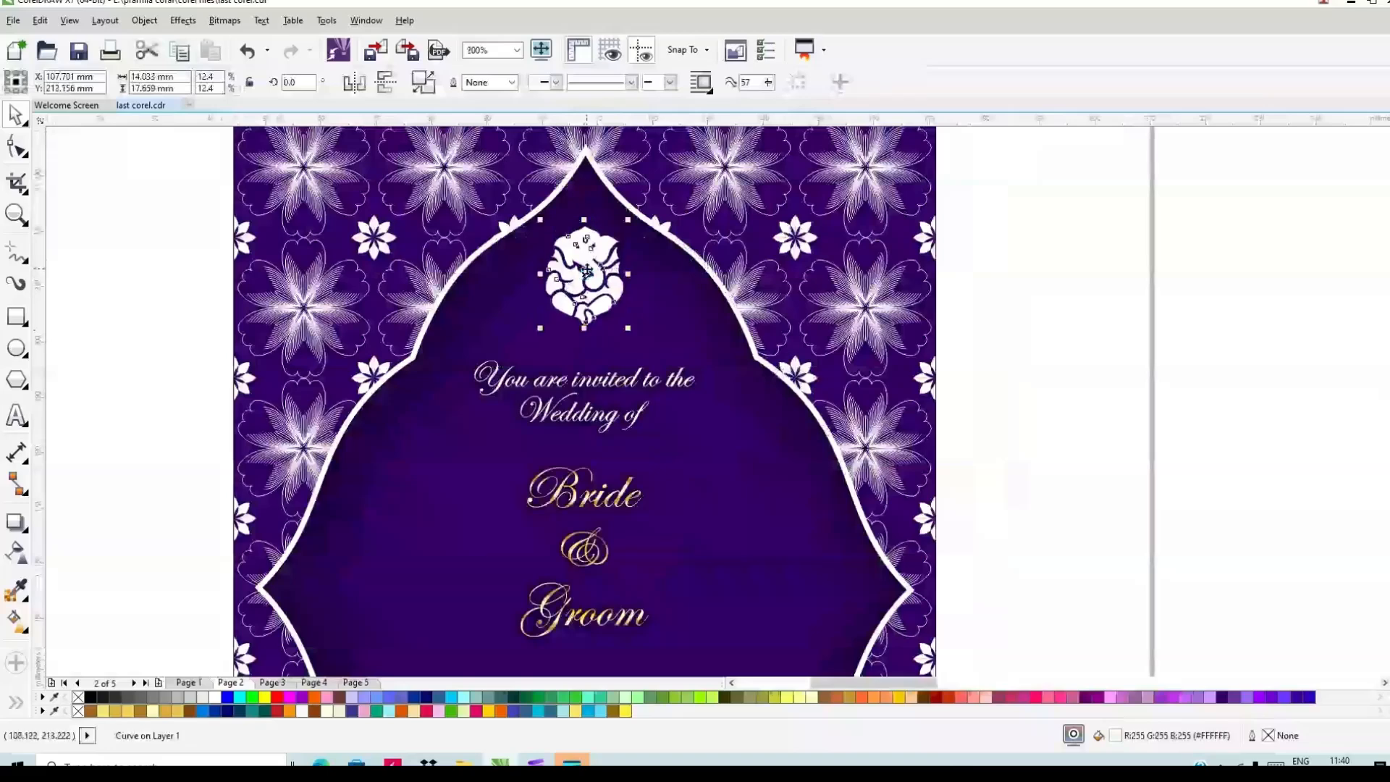
Select all of the card's objects and review the complete layout up close and as a whole
scroll(802, 255, down, 2)
click(664, 199)
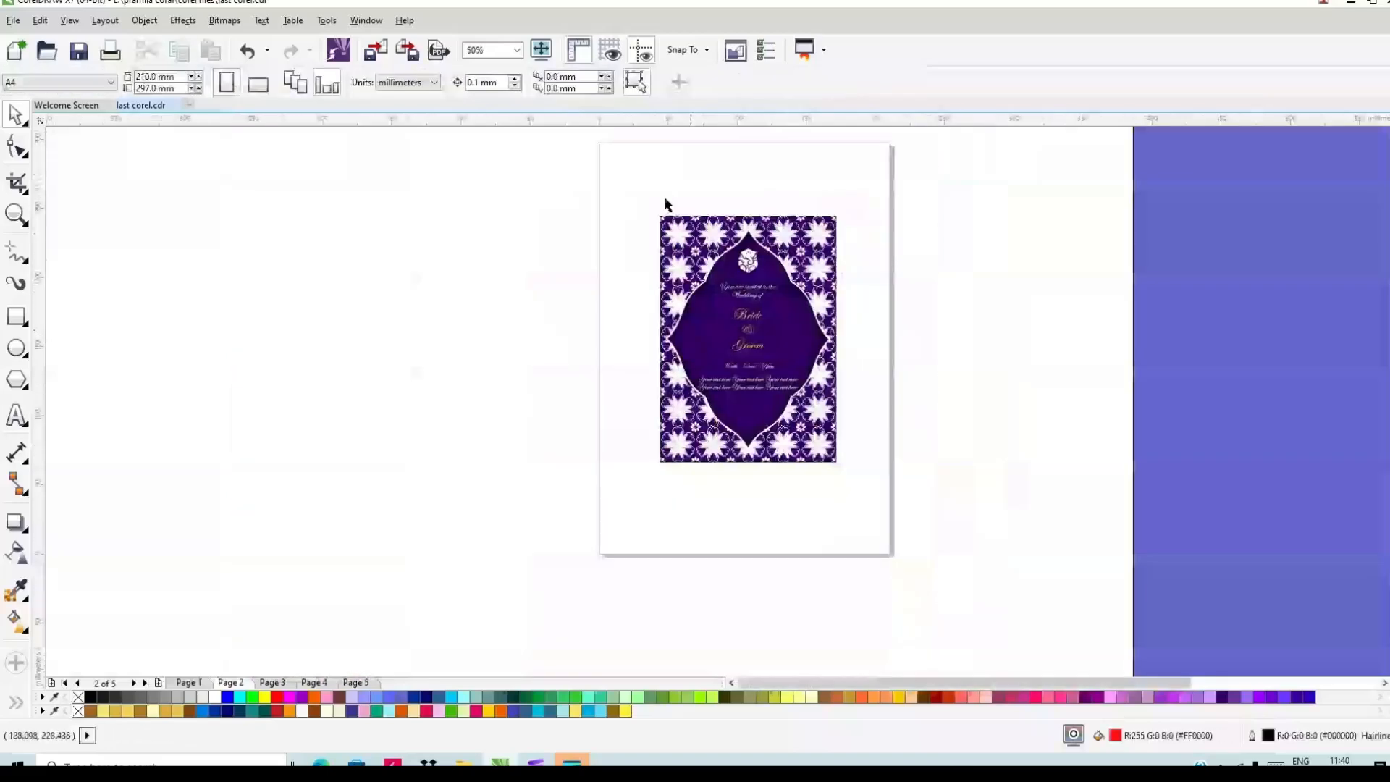
drag(665, 199, 849, 402)
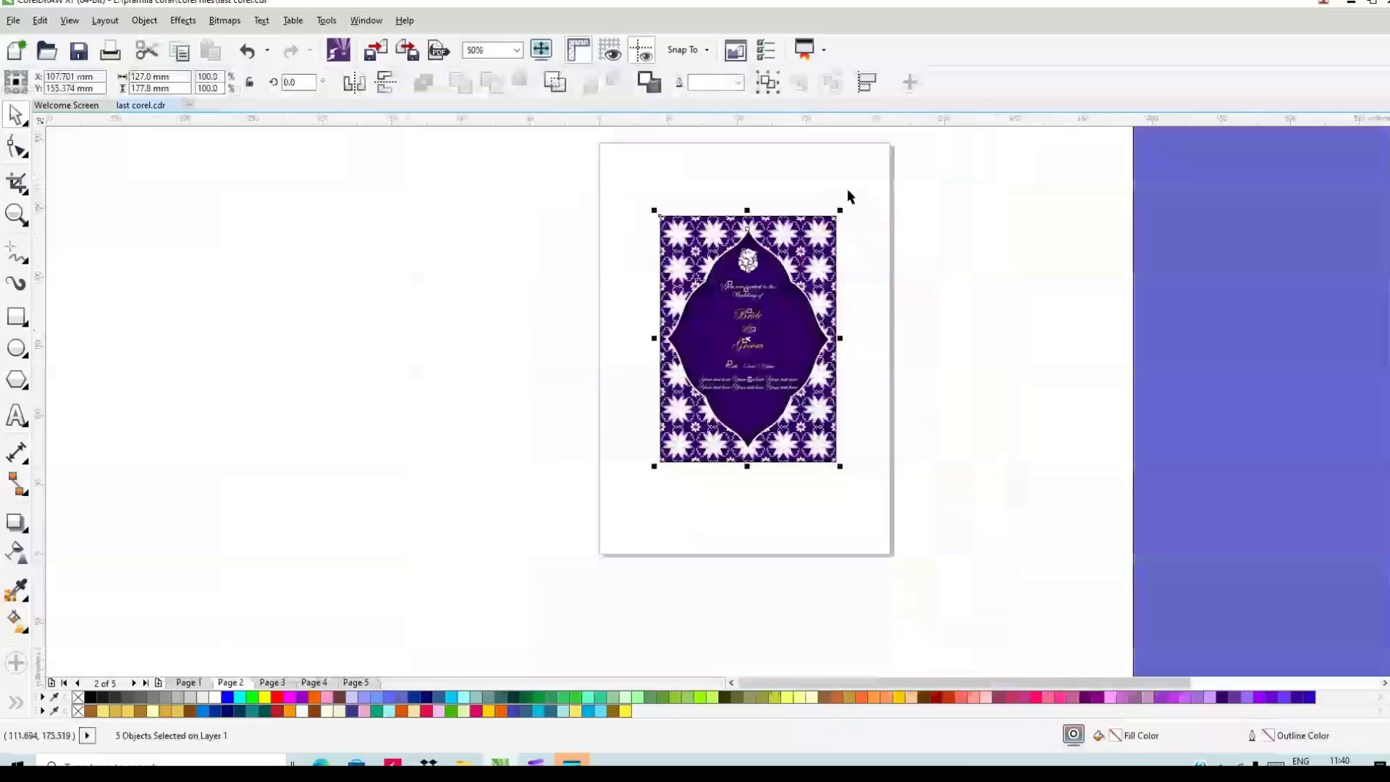
scroll(805, 255, up, 2)
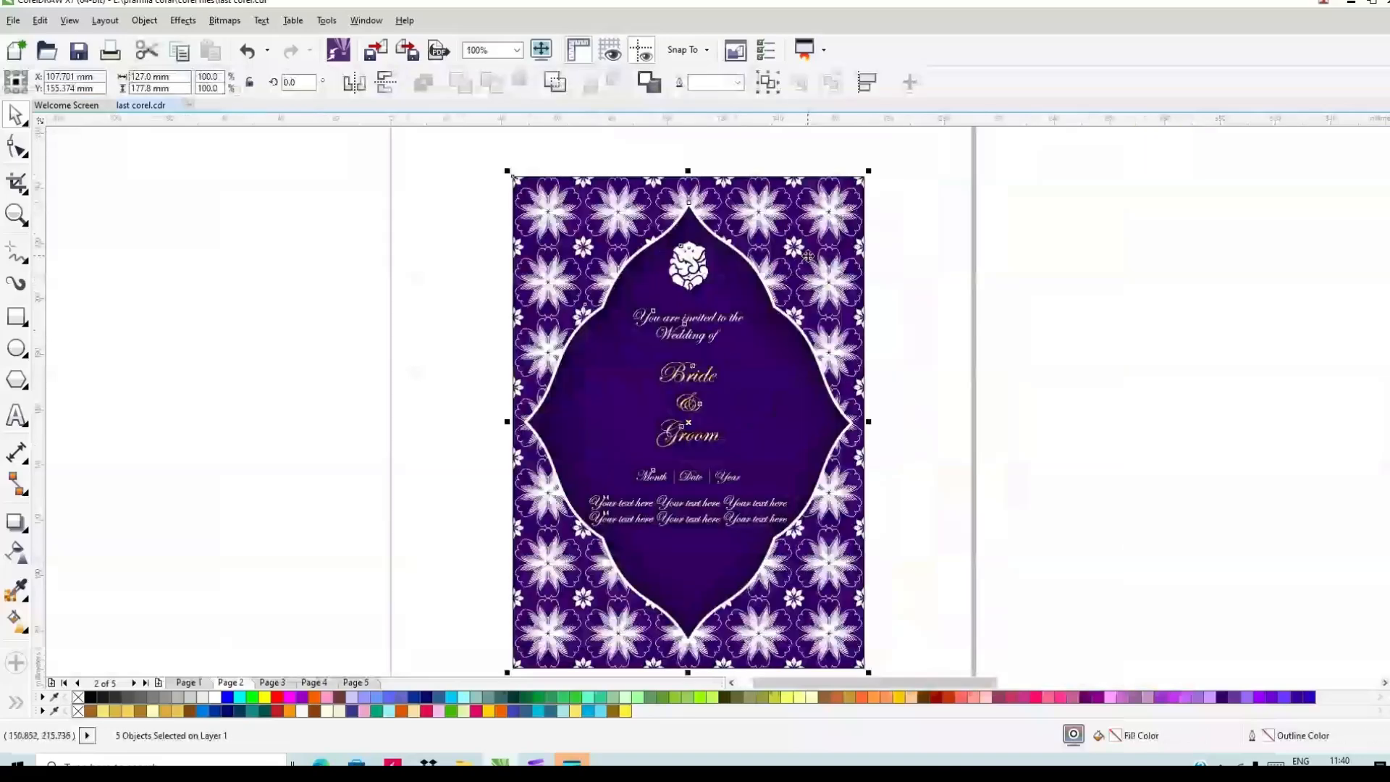
scroll(807, 255, up, 2)
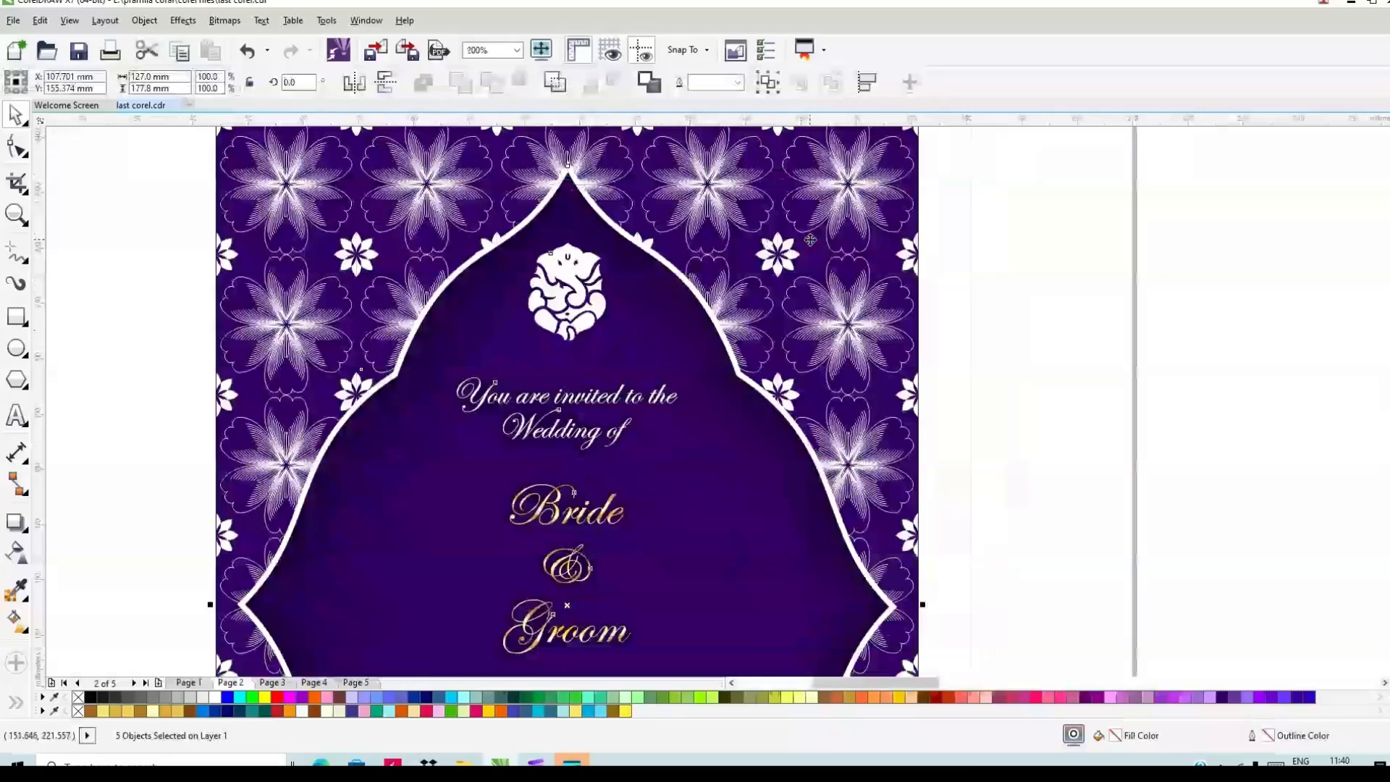
scroll(811, 240, down, 2)
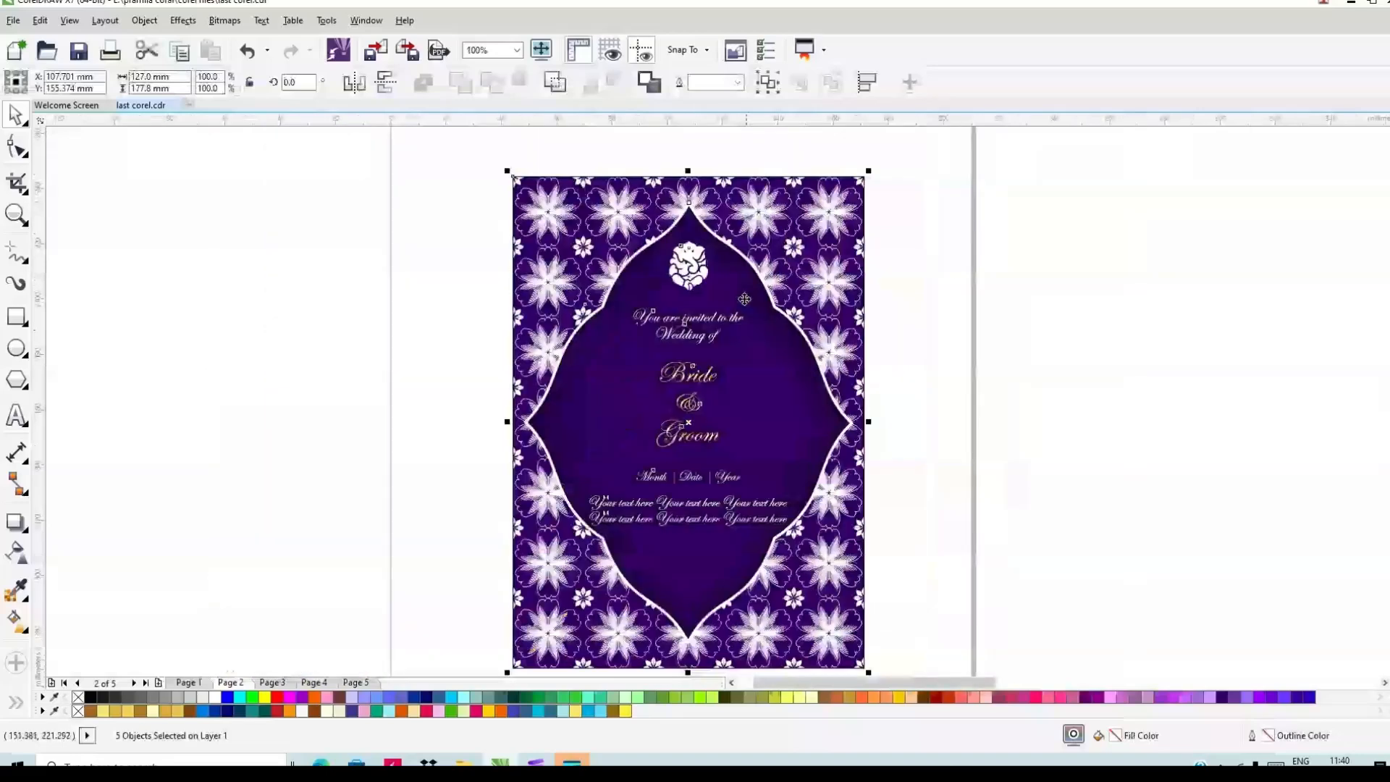
Convert the white outline of the central ornamental frame to a separate object
click(802, 373)
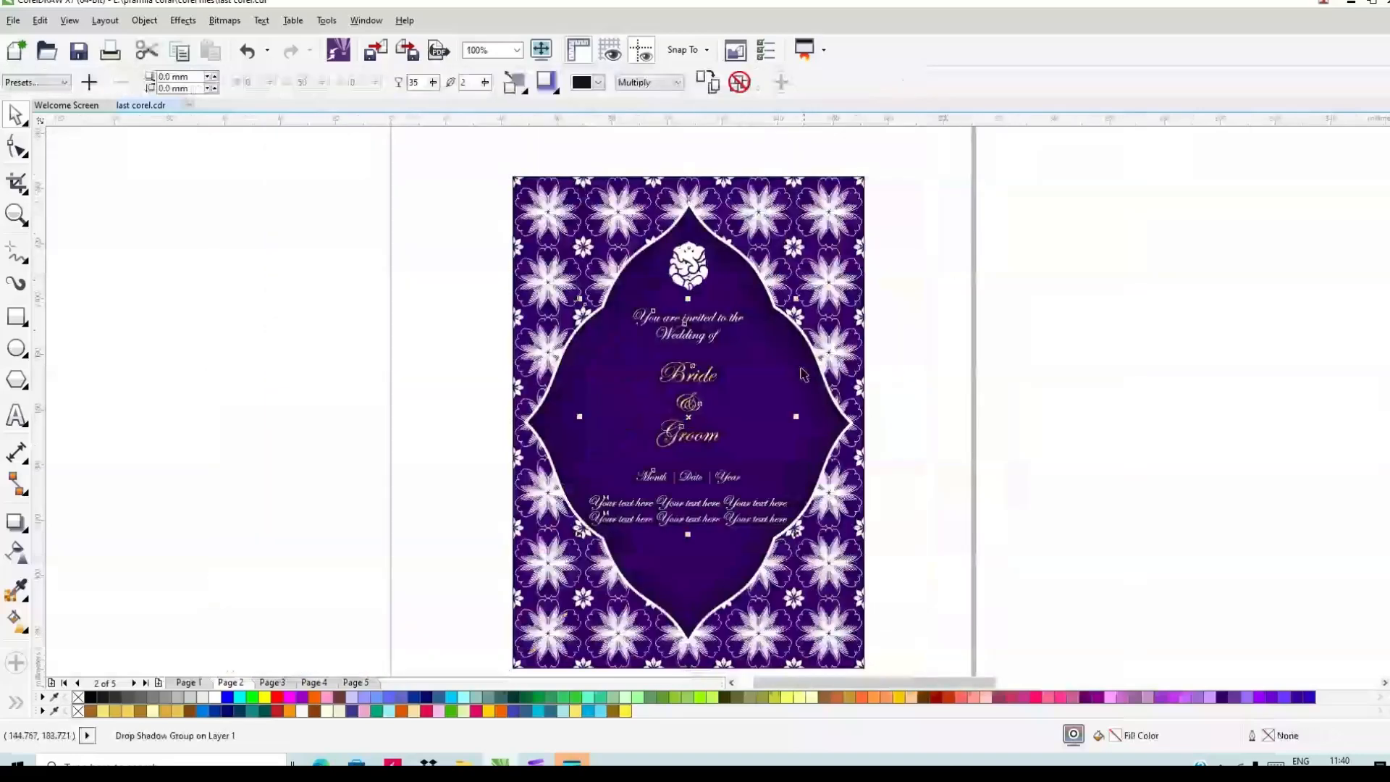
click(624, 300)
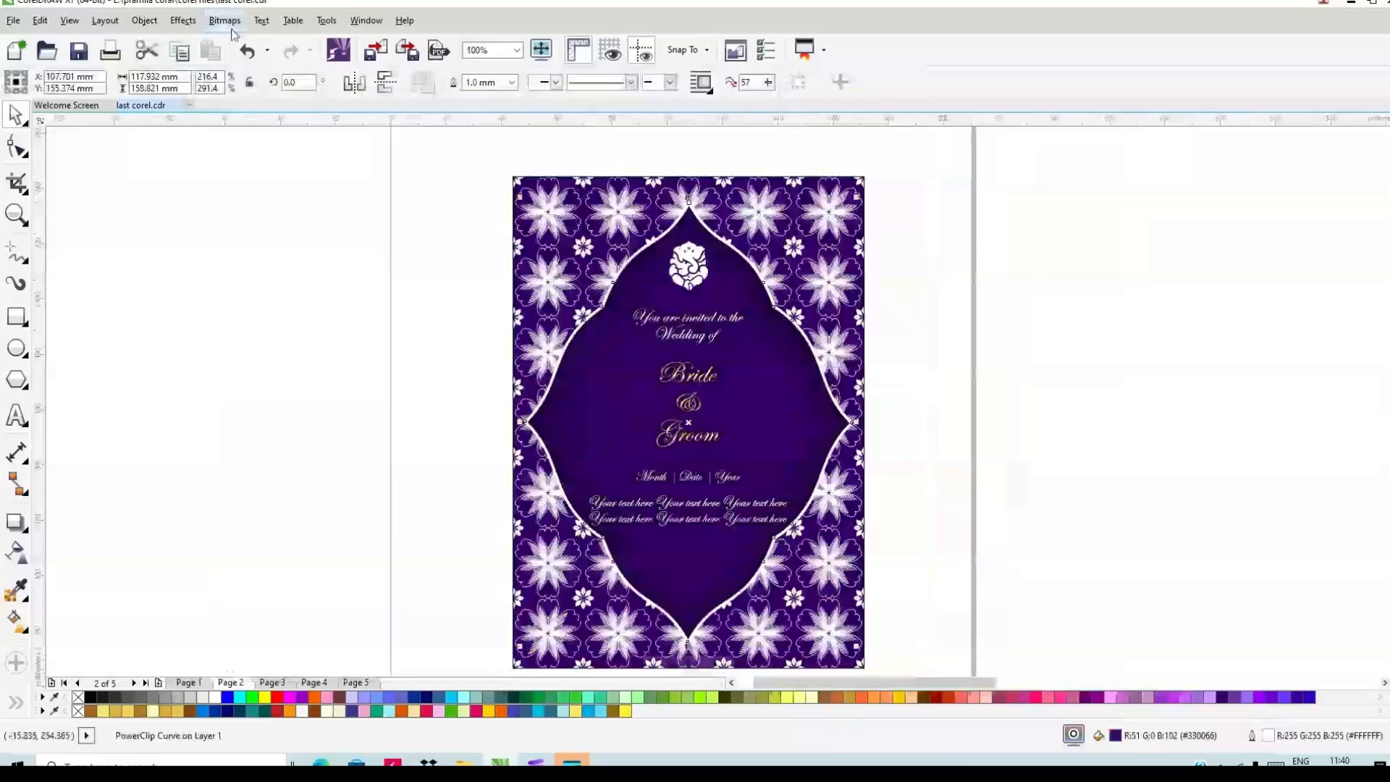
click(145, 21)
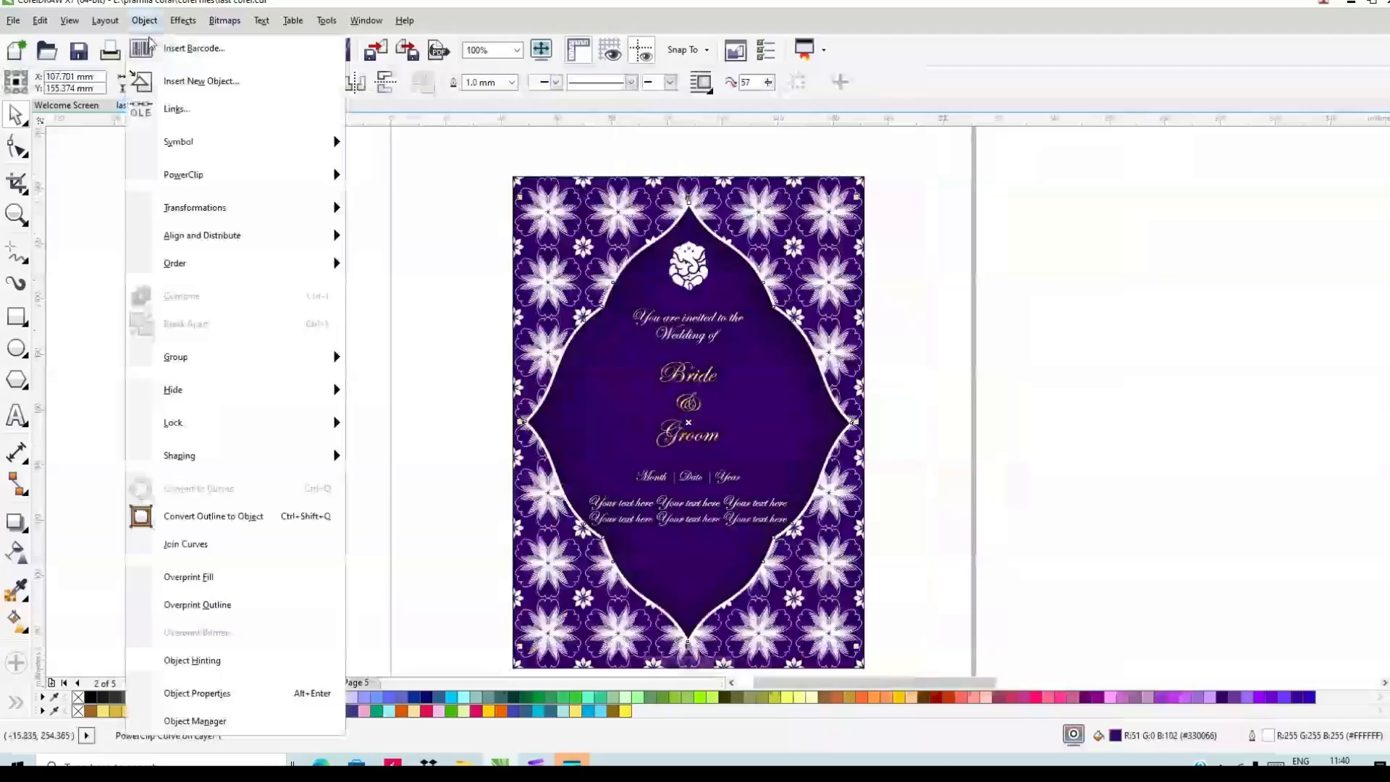
click(236, 518)
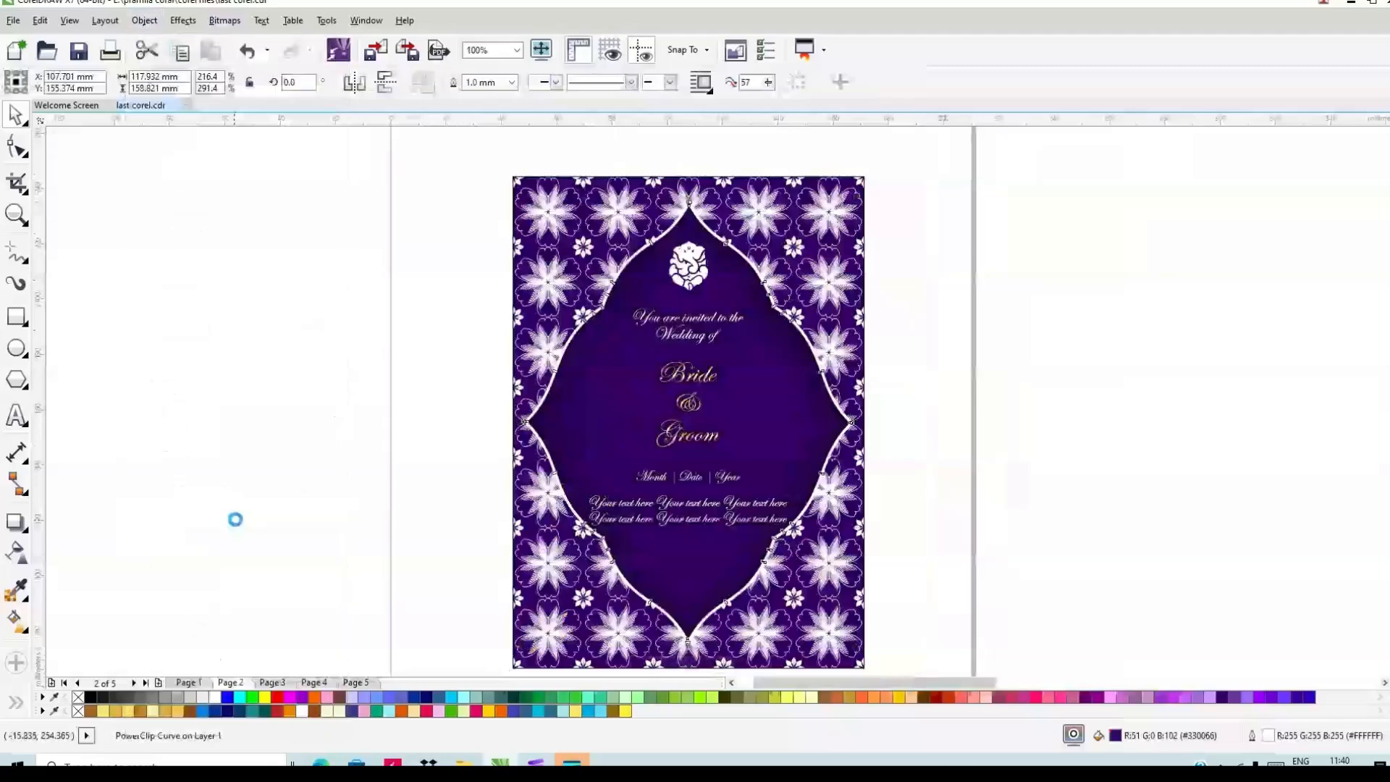
Remove the outlines from all of the invitation card's objects and group them together
click(1039, 253)
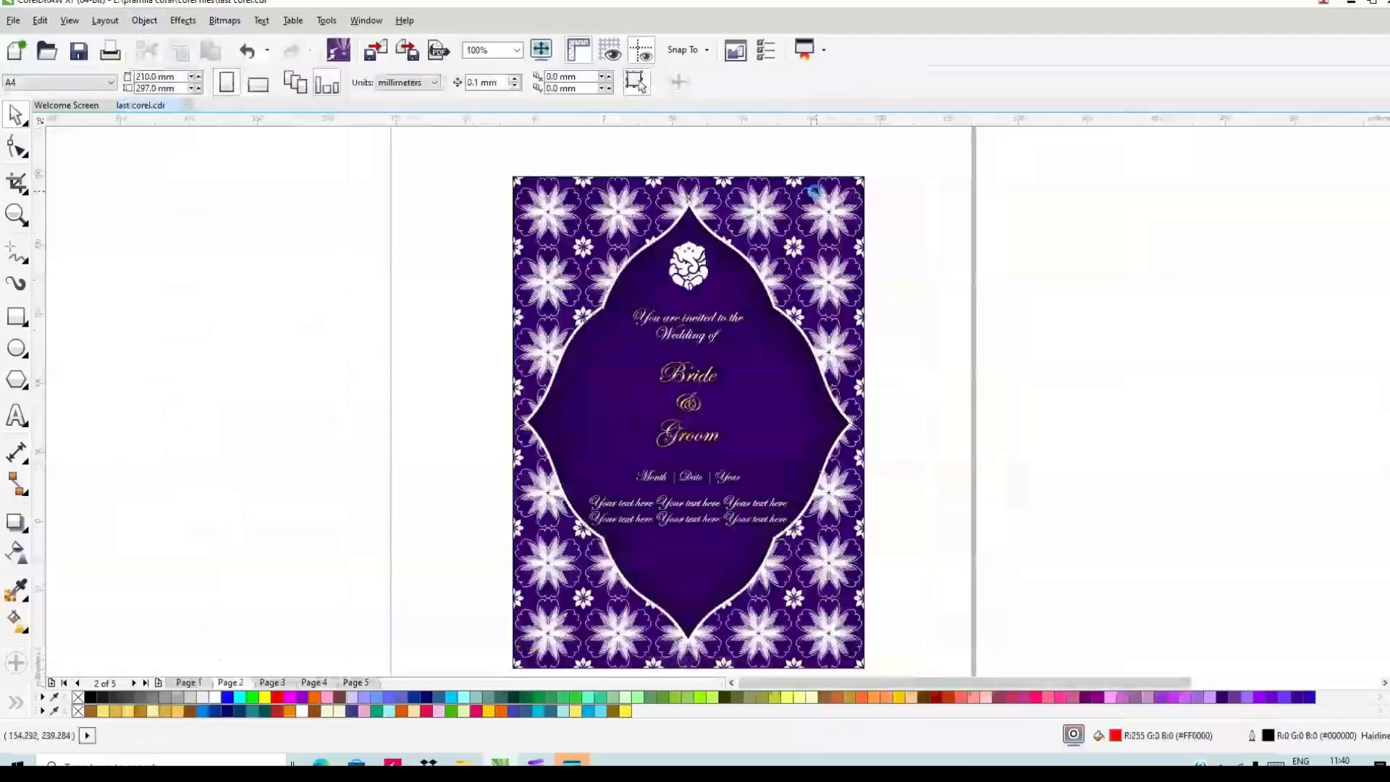
scroll(814, 192, down, 2)
drag(769, 334, 858, 445)
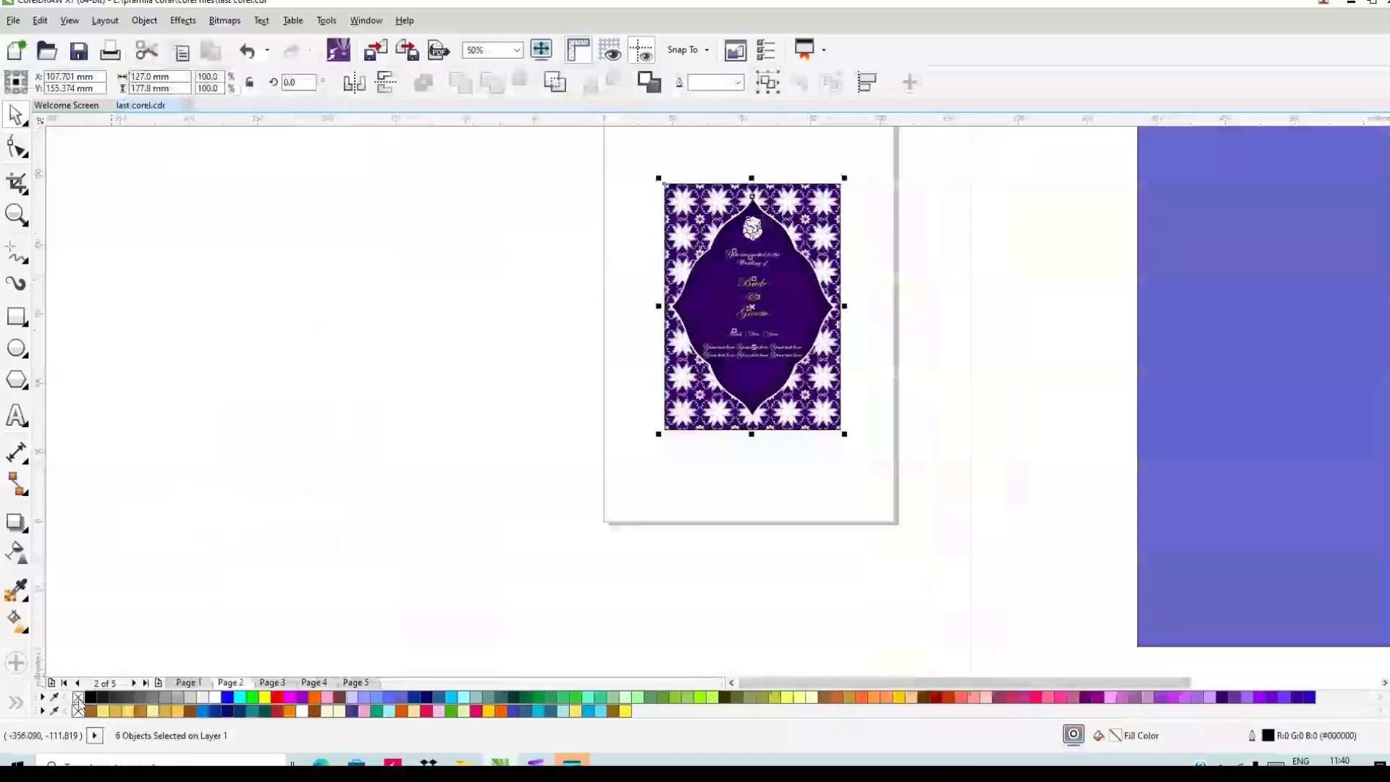
click(78, 697)
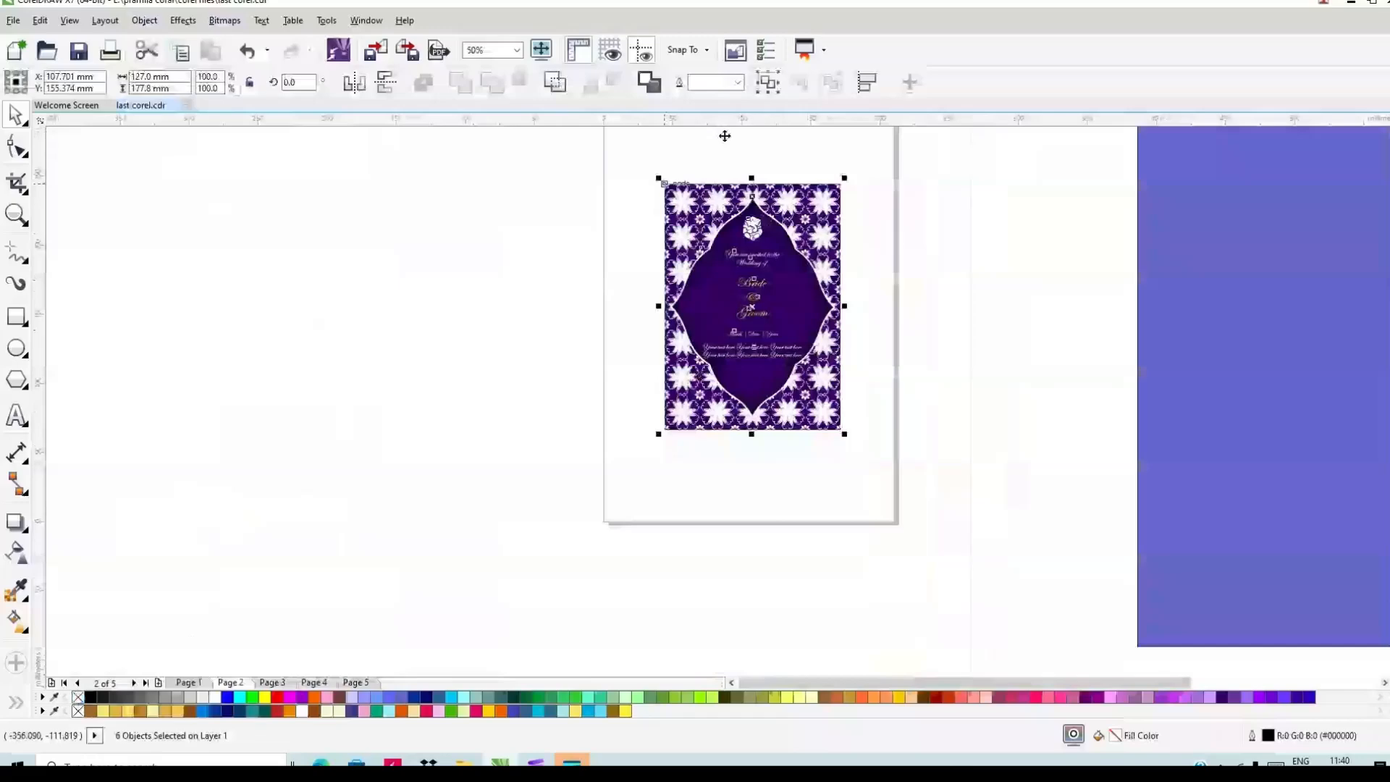
click(769, 82)
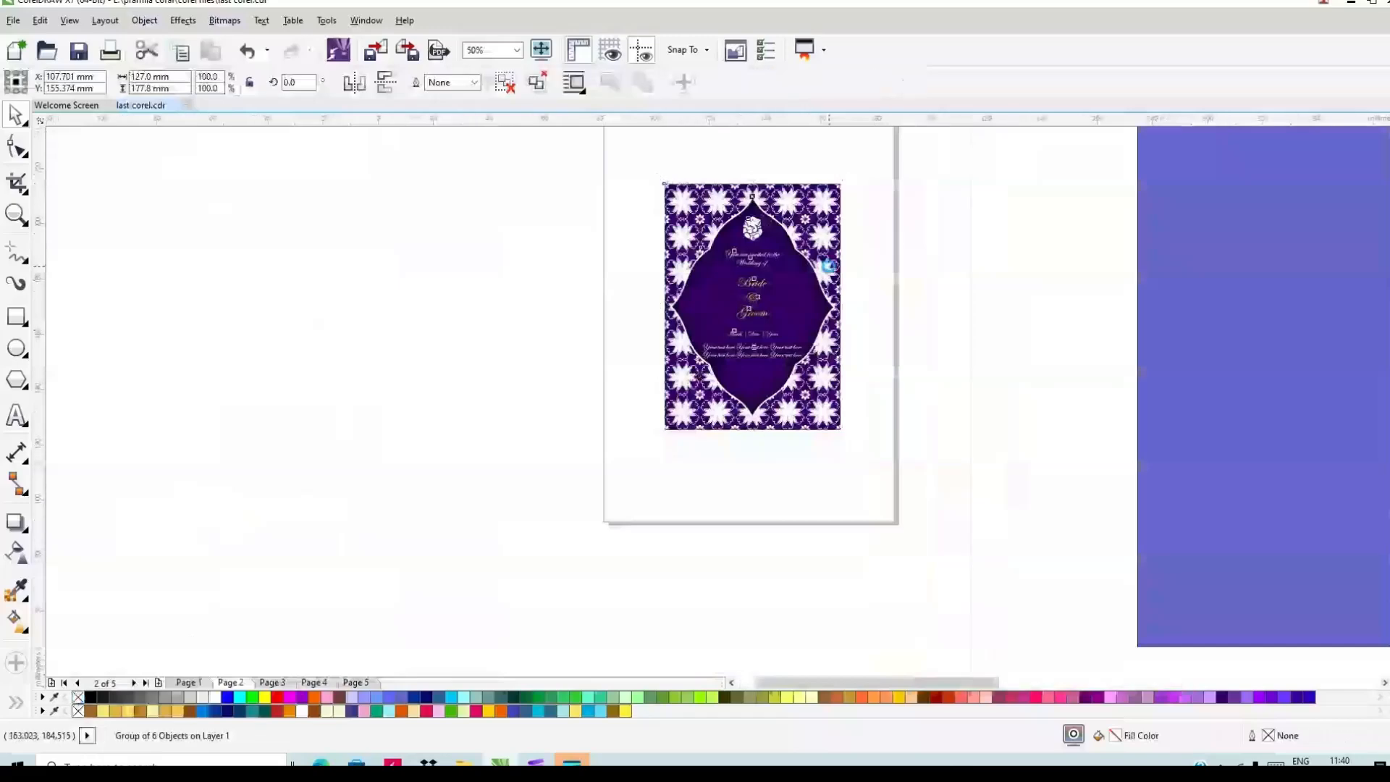
Examine the grouped card's text, ornamental frame and floral background up close and as a whole
scroll(827, 266, up, 2)
scroll(827, 265, up, 2)
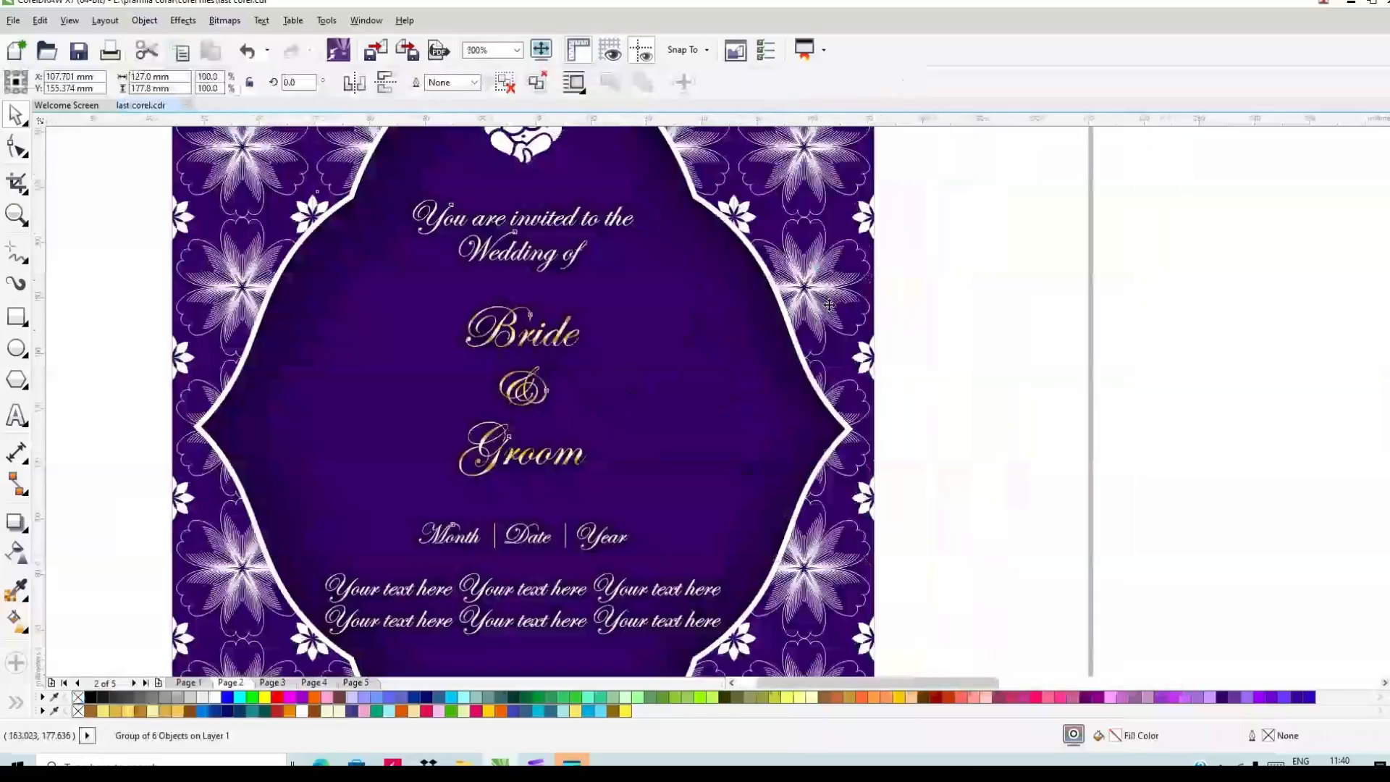
scroll(829, 305, down, 3)
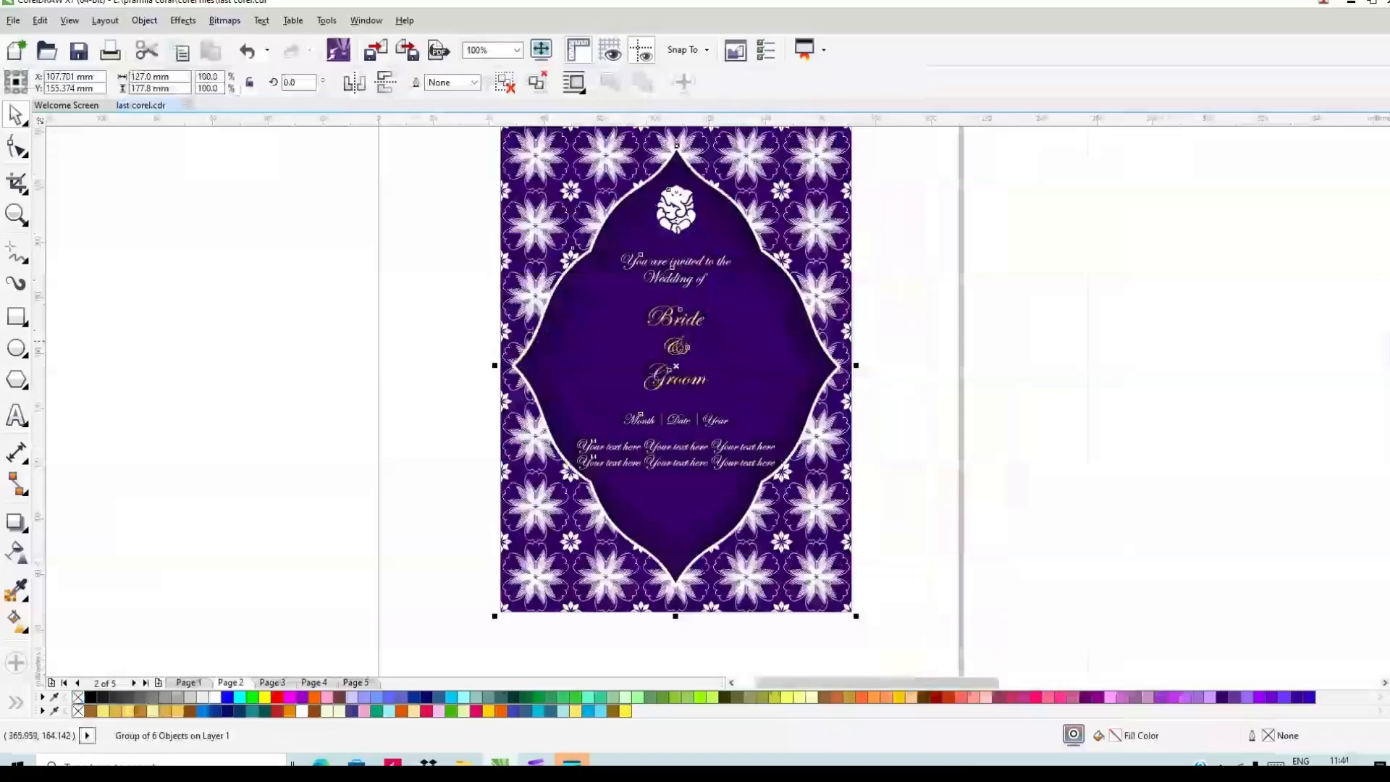
drag(1388, 351, 1388, 344)
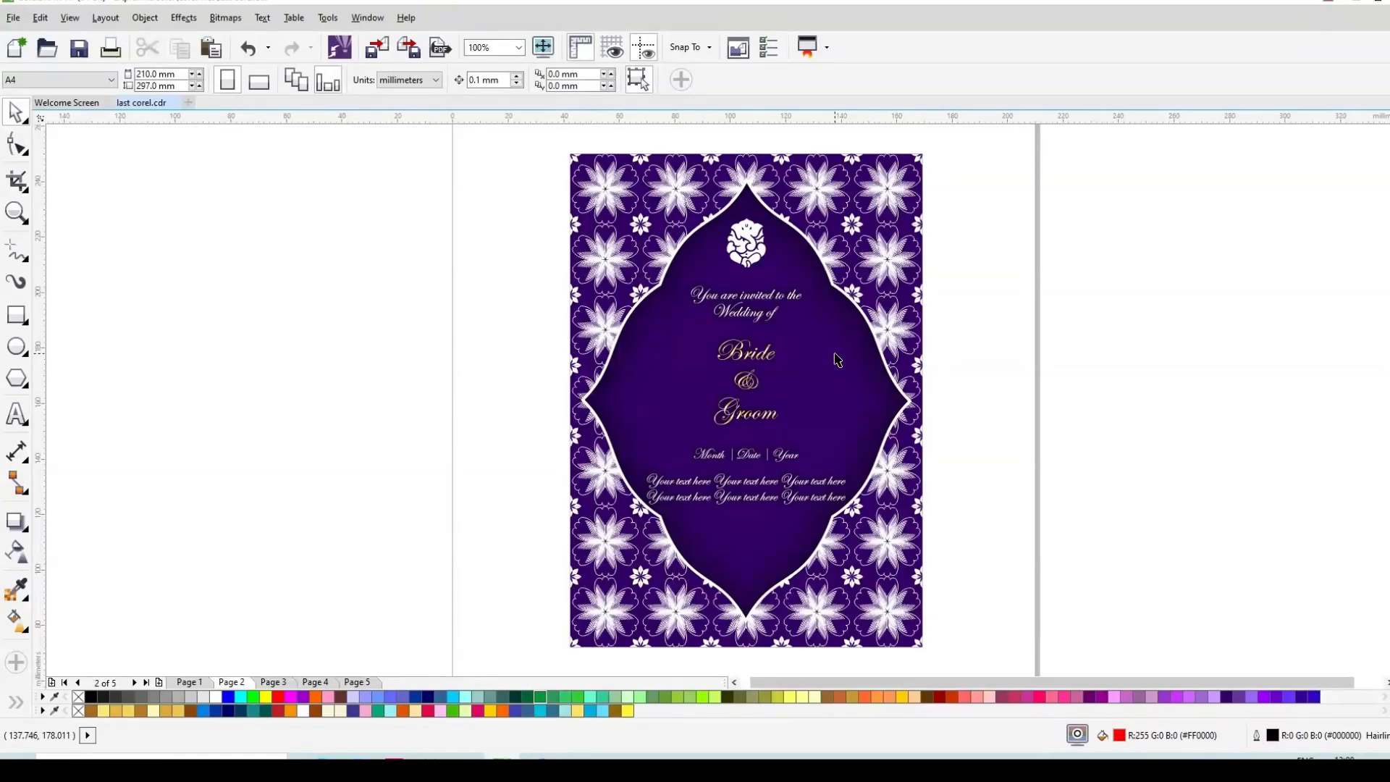
scroll(838, 360, up, 1)
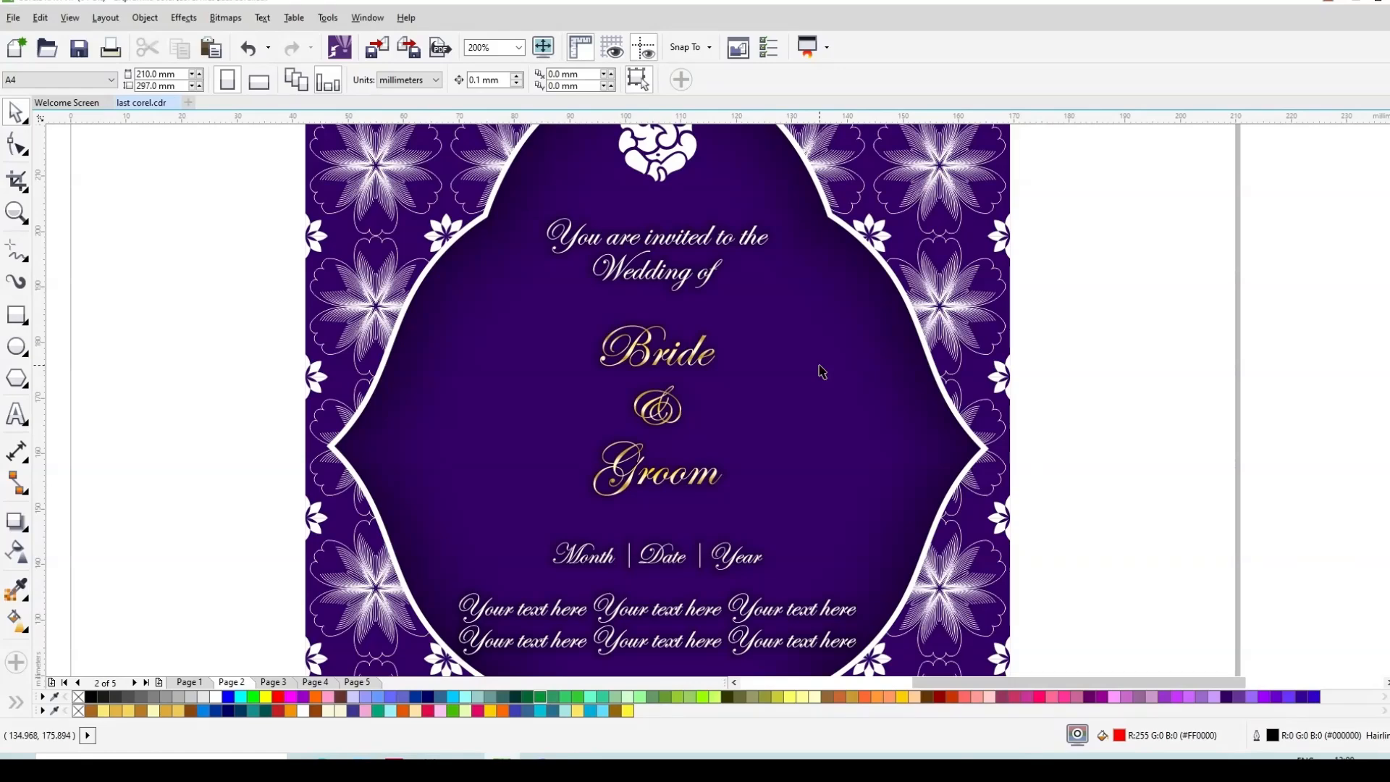
scroll(819, 365, up, 1)
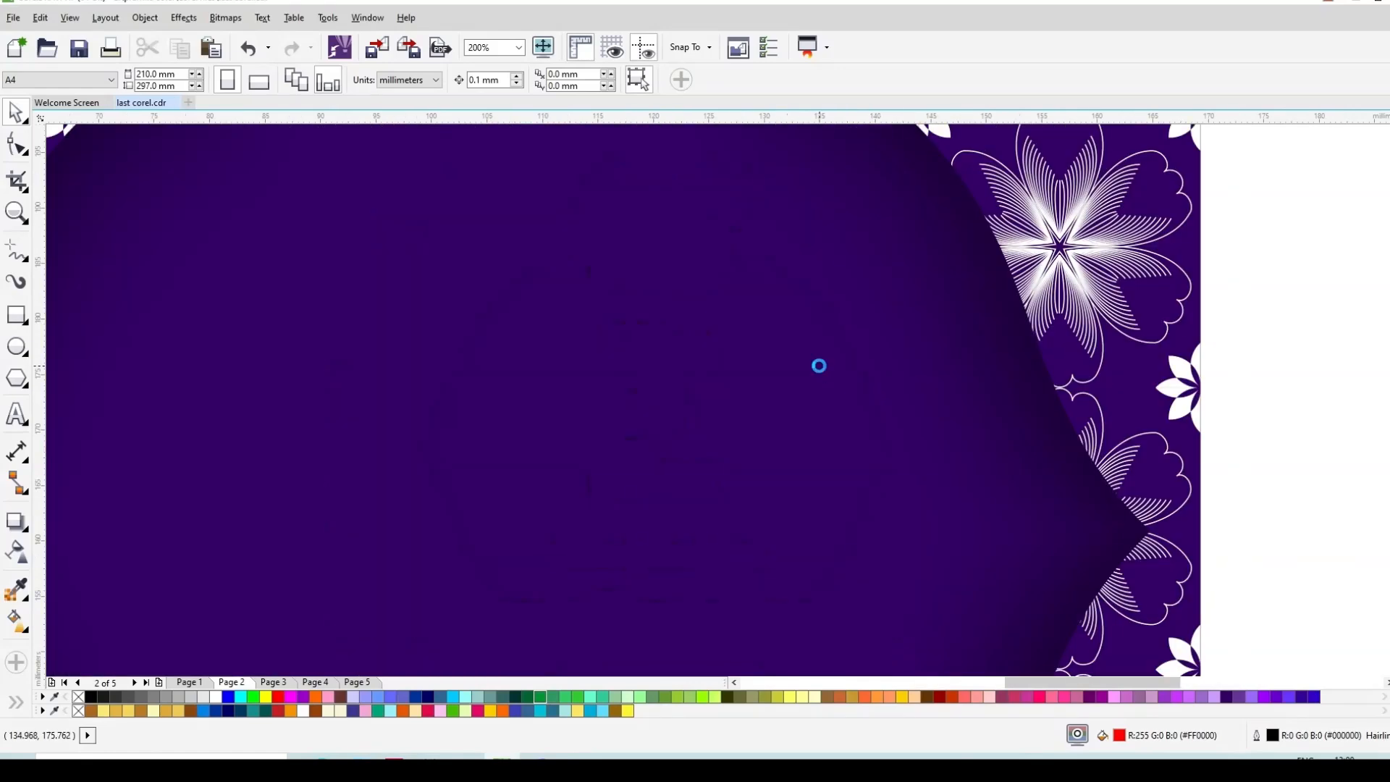
scroll(819, 366, down, 1)
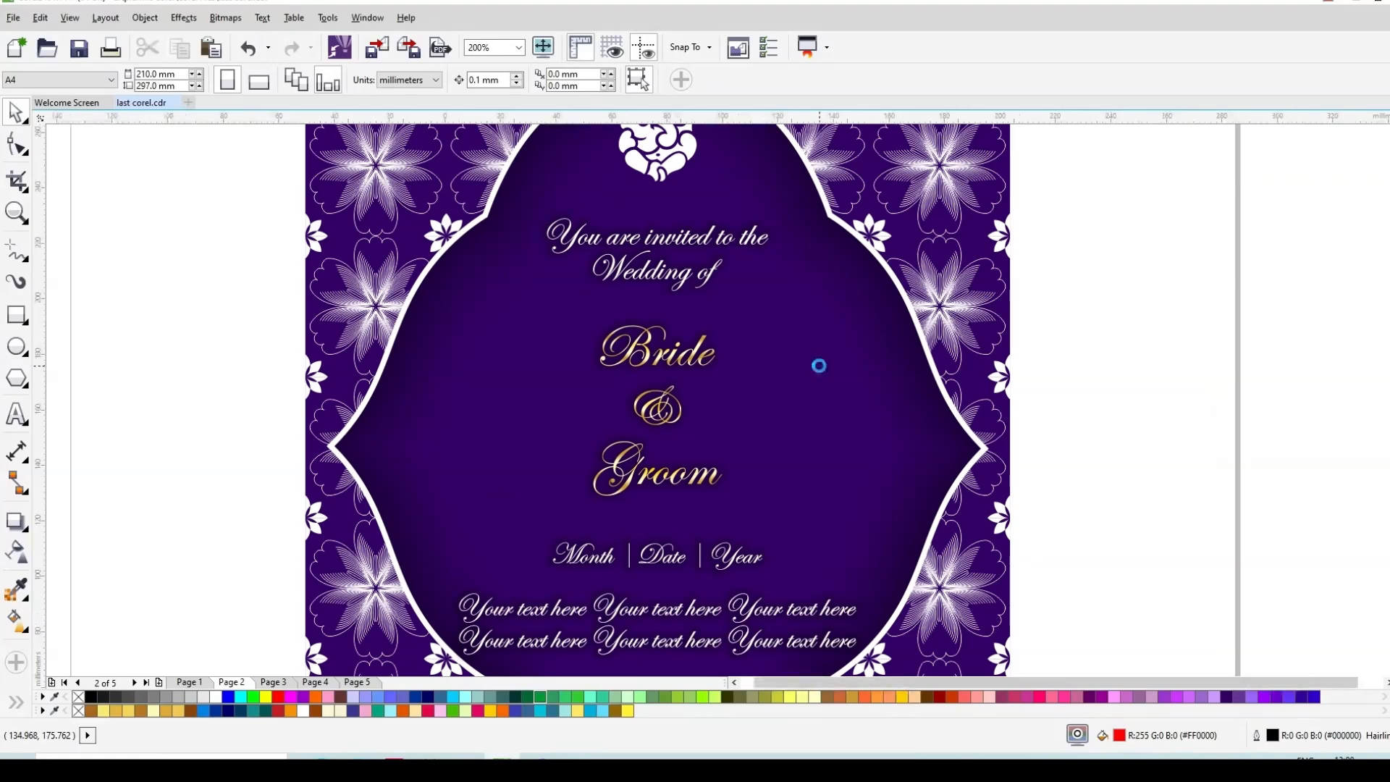
scroll(819, 366, down, 1)
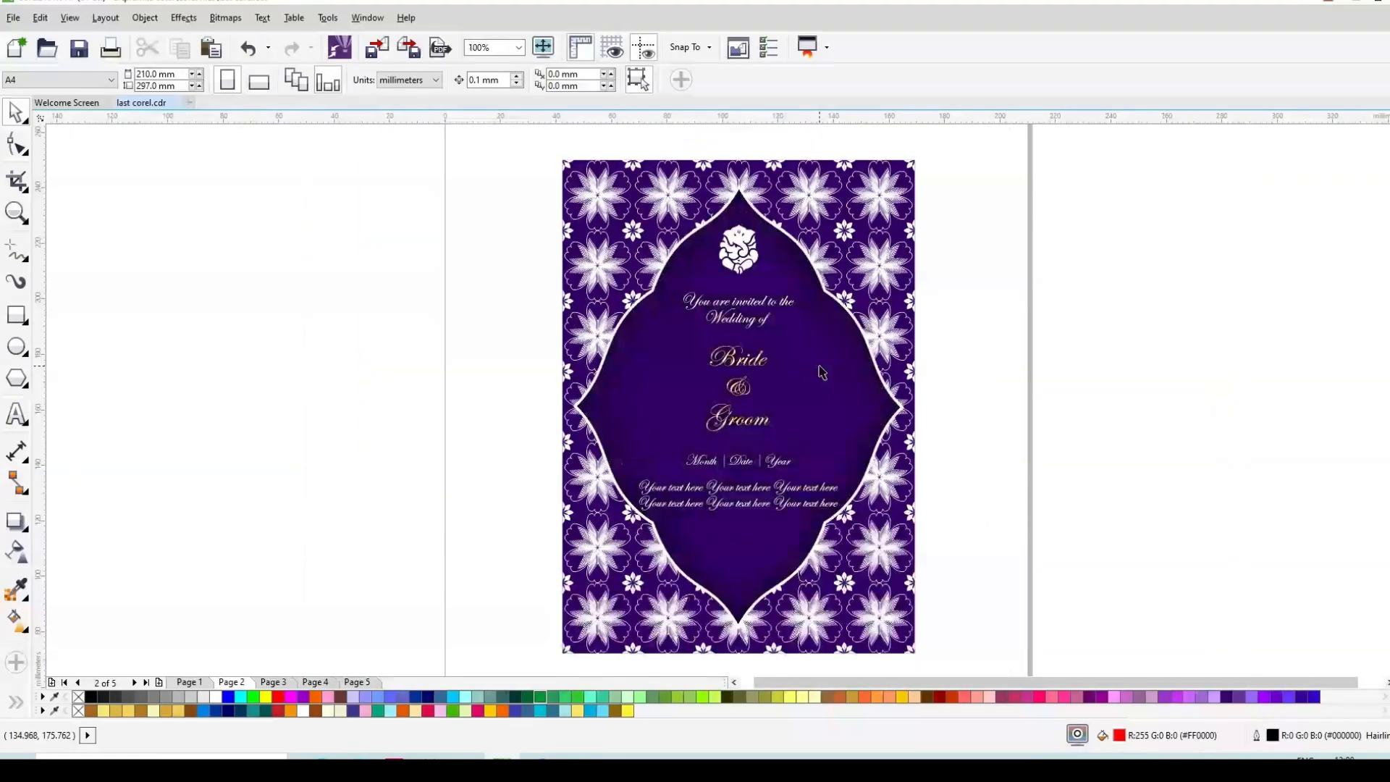